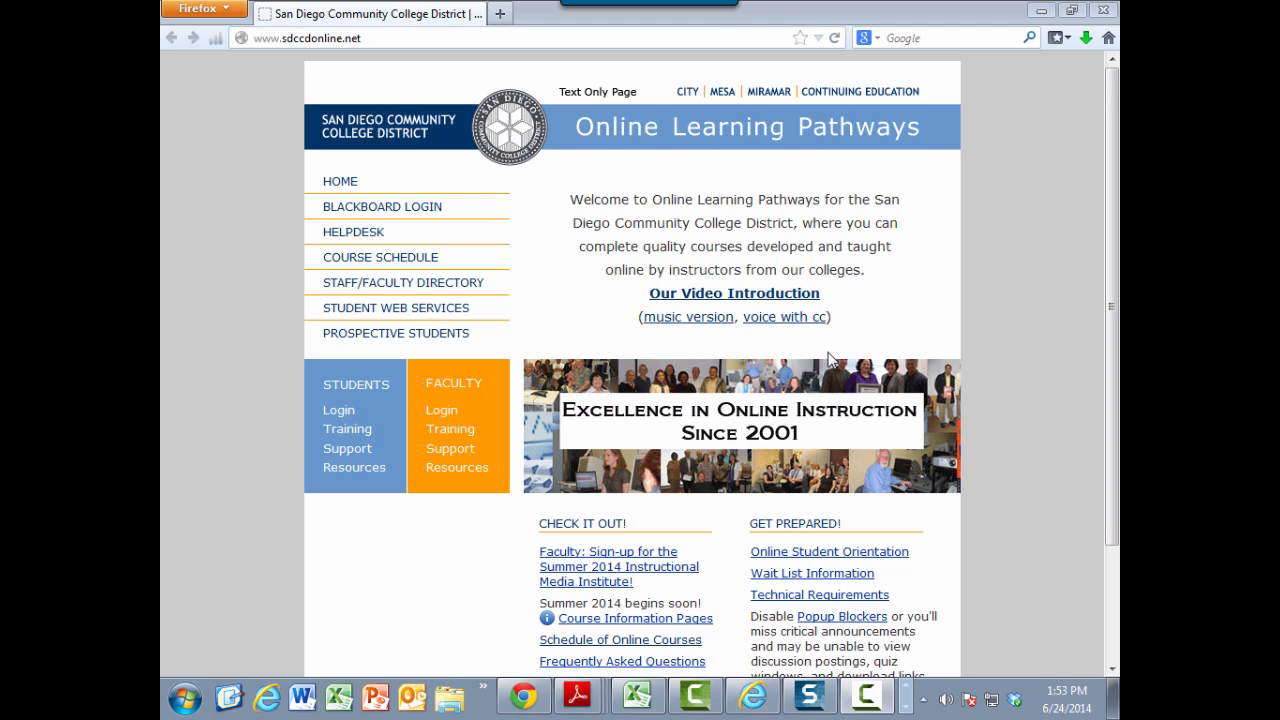
Step: Open the Camtasia Relay site at camtasia.sdccd.edu/relay in the browser
{"action": "left_click", "coordinate": [373, 37]}
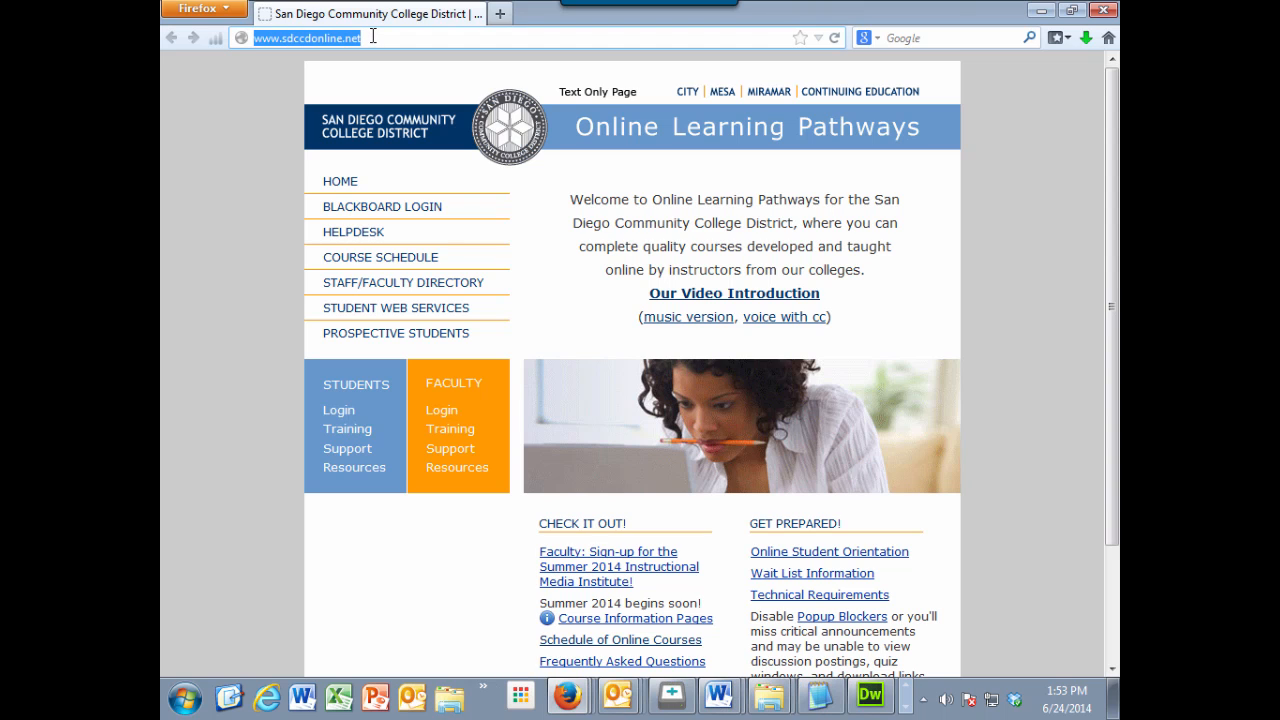
{"action": "key", "text": "BackSpace"}
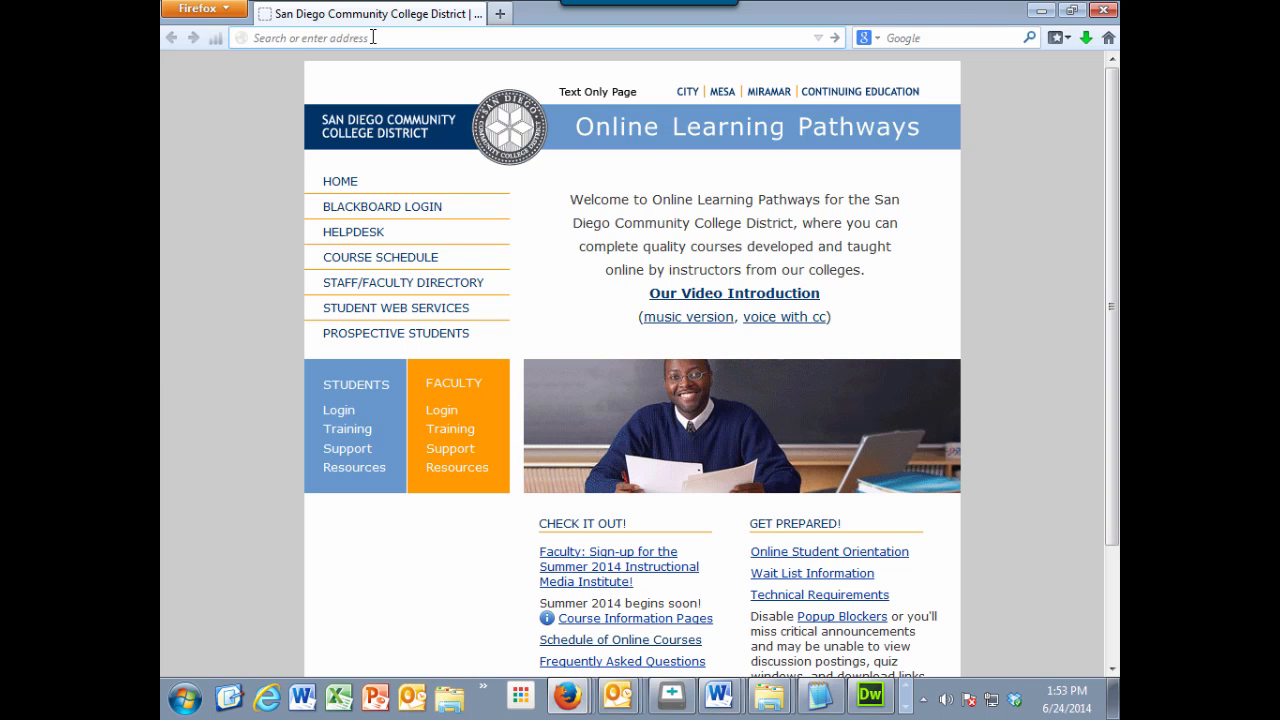
{"action": "type", "text": "camtasia"}
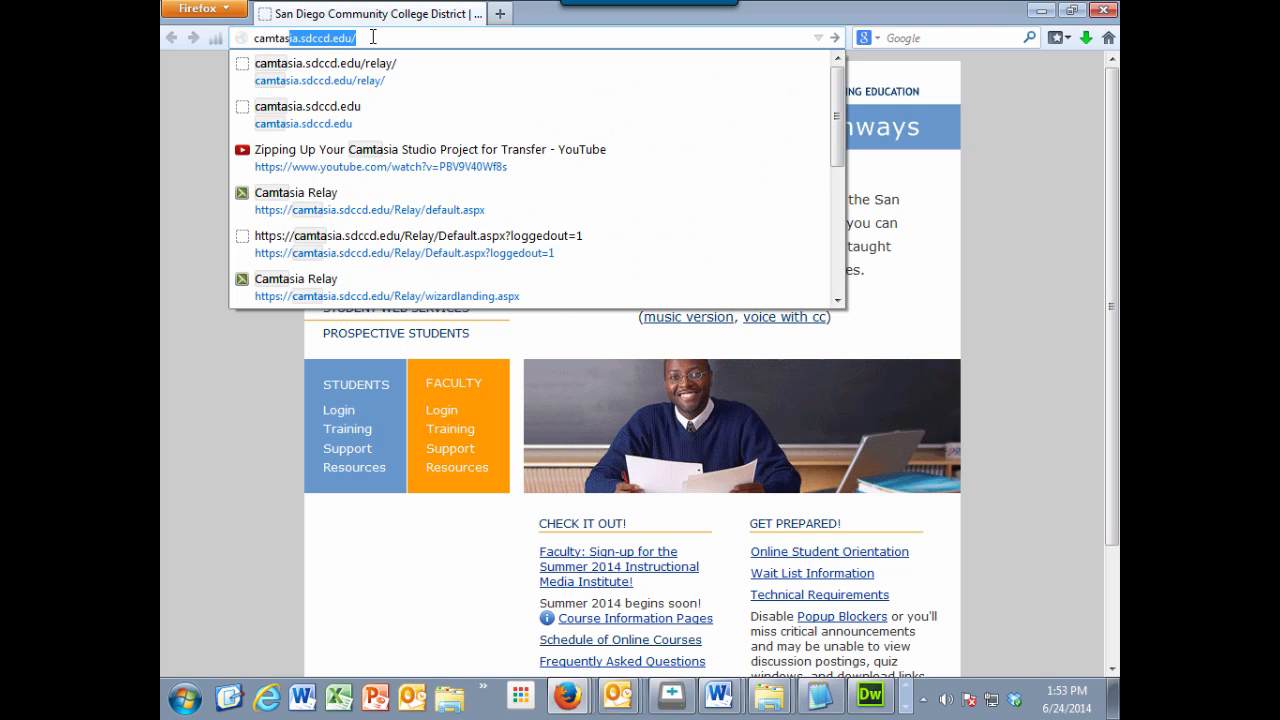
{"action": "type", "text": ".sdccd.edu"}
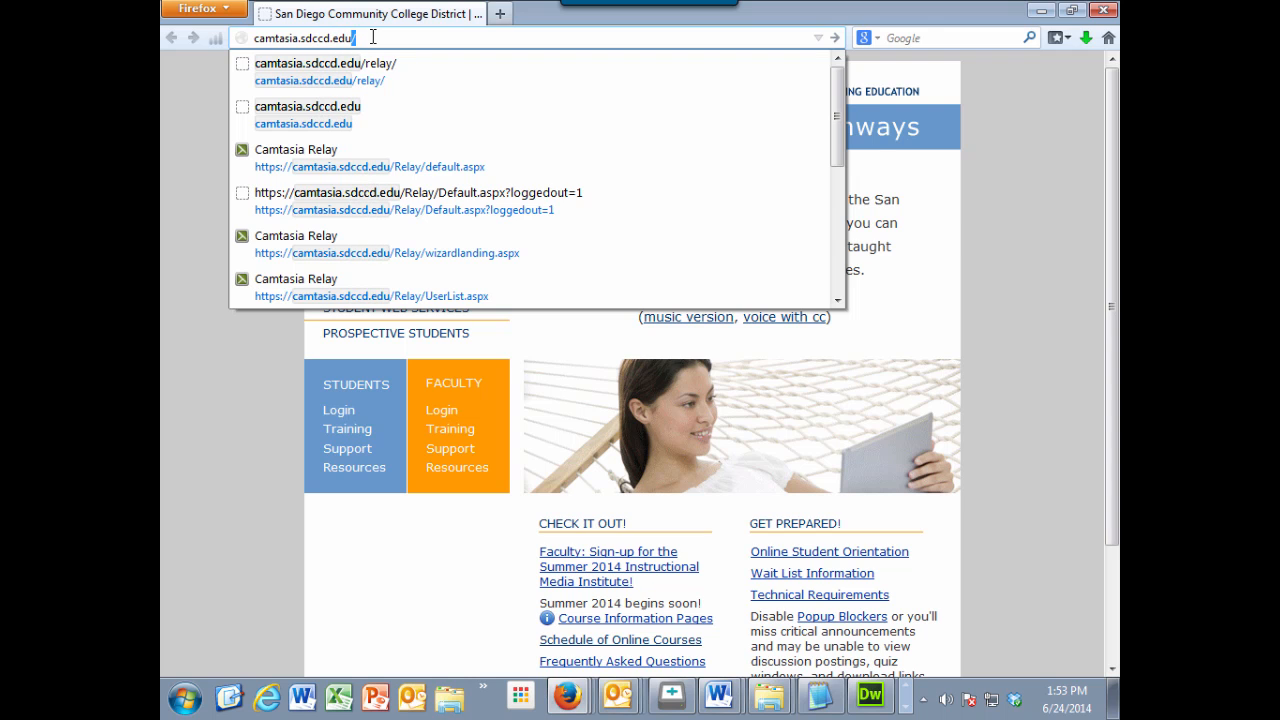
{"action": "key", "text": "Return"}
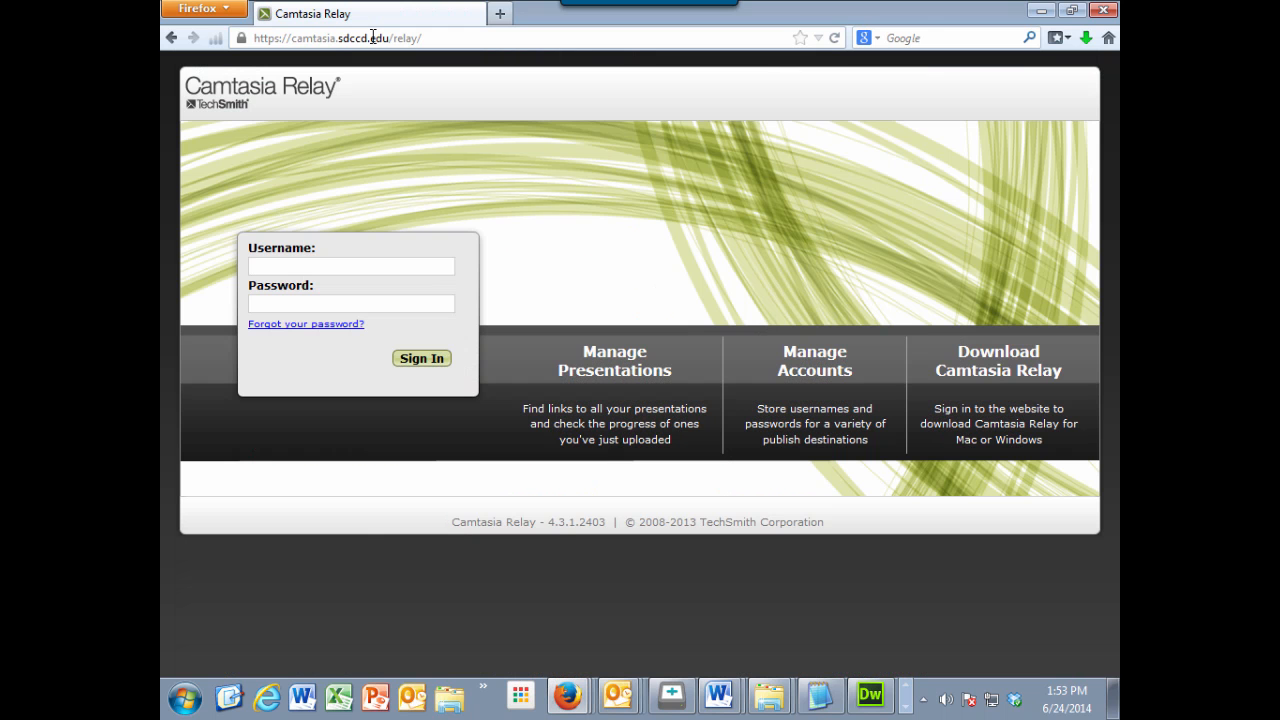
Step: Sign in to the Camtasia Relay site with the account username and password
{"action": "left_click", "coordinate": [298, 264]}
{"action": "type", "text": "dgiberso******"}
{"action": "key", "text": "Return"}
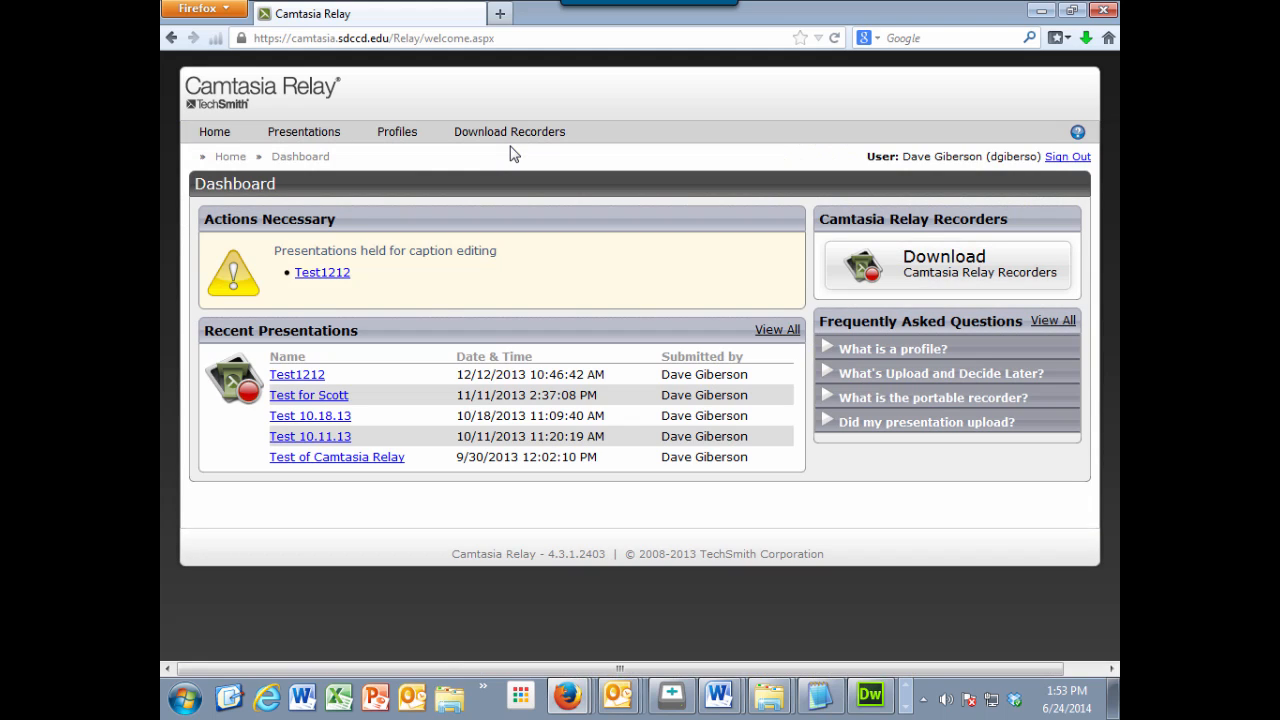
Step: Download the Windows XP, Vista, 7, 8 recorder as WinCamtasiaRelay.exe into the Downloads folder, replacing the existing file
{"action": "mouse_move", "coordinate": [510, 133]}
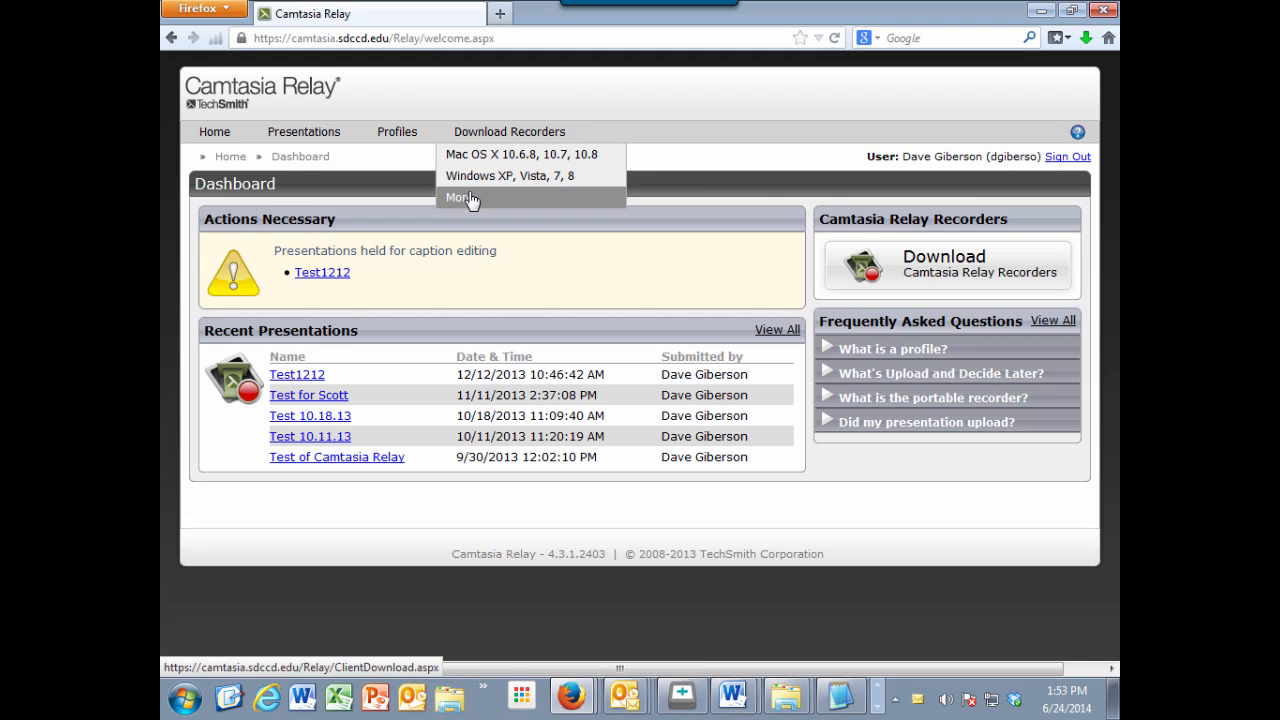
{"action": "left_click", "coordinate": [507, 177]}
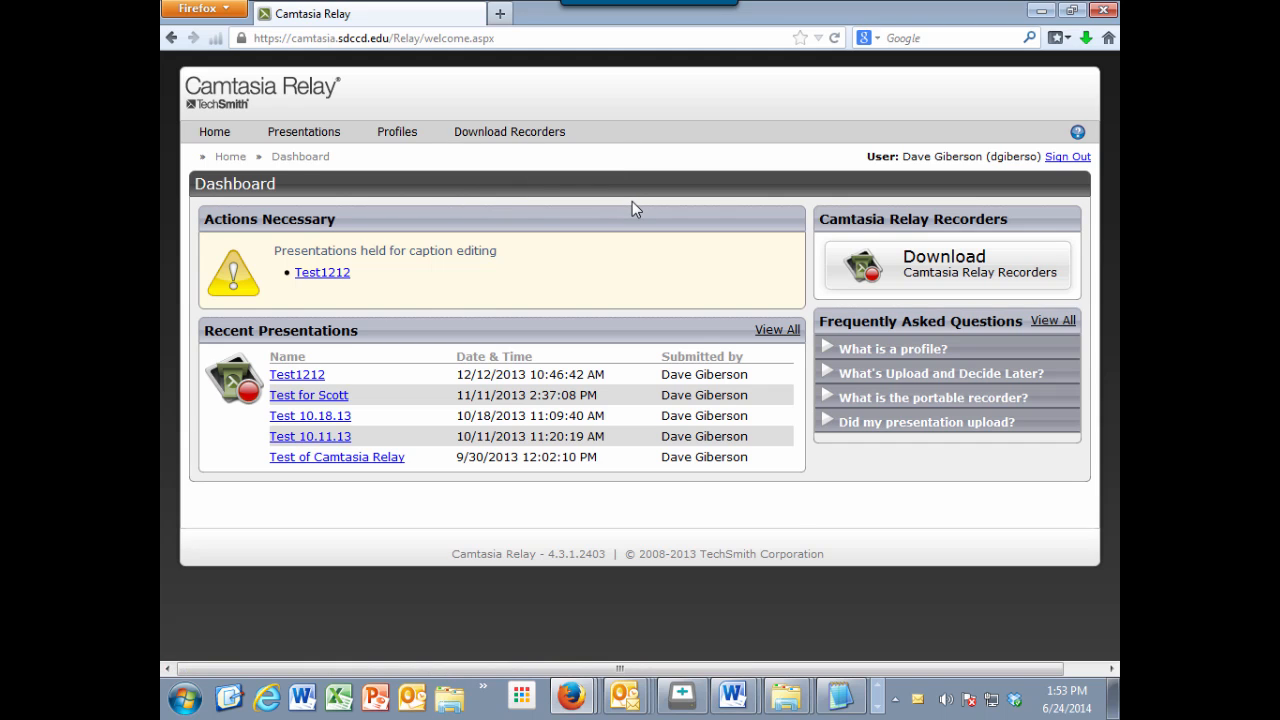
{"action": "left_click", "coordinate": [678, 494]}
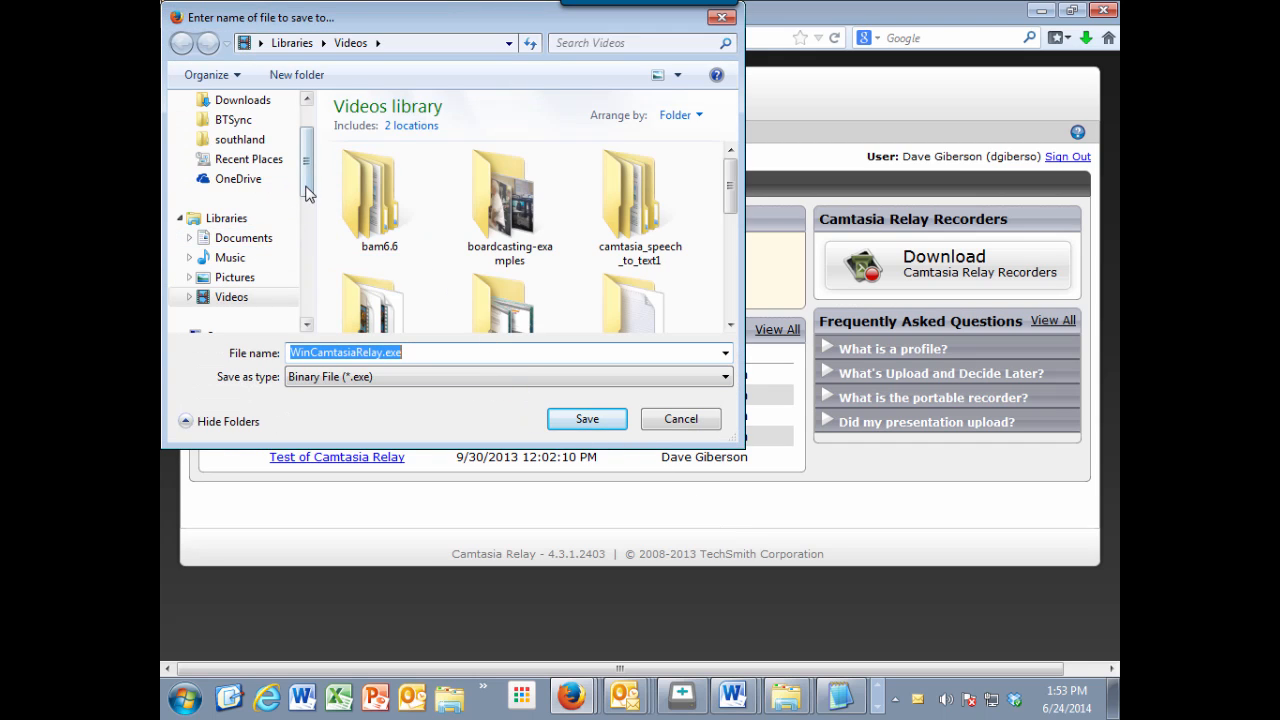
{"action": "scroll", "coordinate": [250, 200], "scroll_direction": "up", "scroll_amount": 2}
{"action": "left_click", "coordinate": [243, 140]}
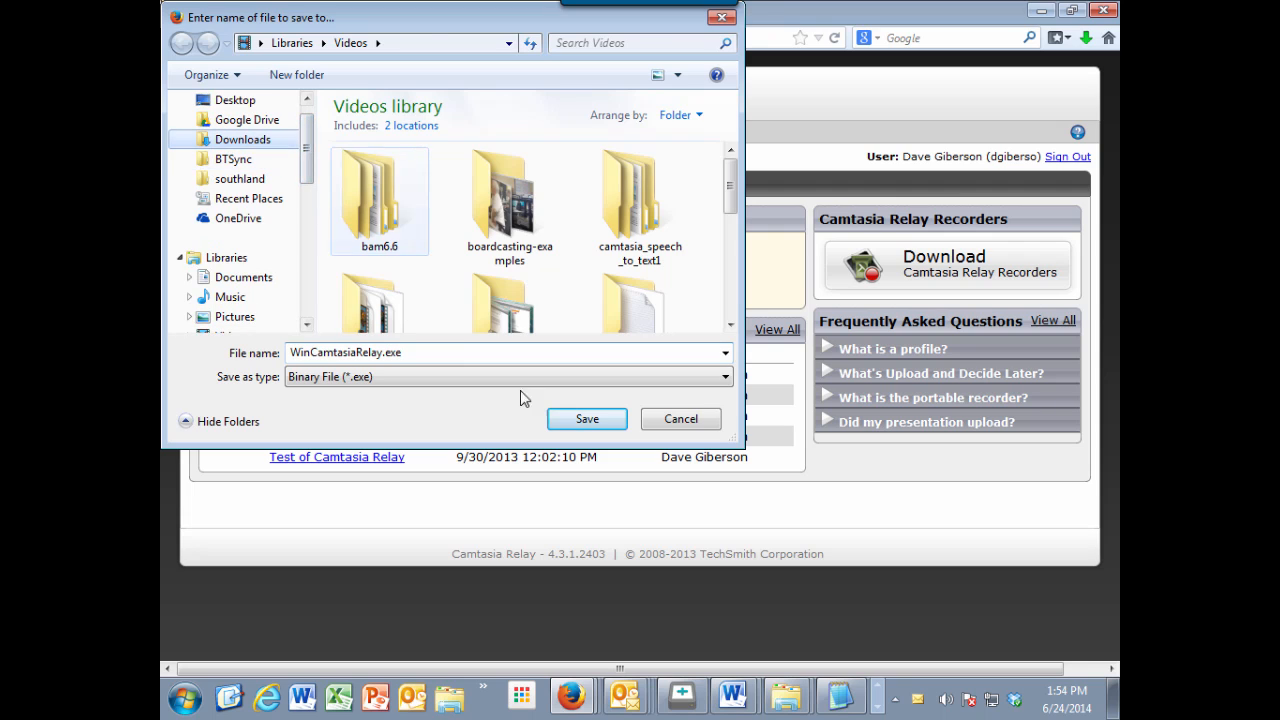
{"action": "left_click", "coordinate": [582, 420]}
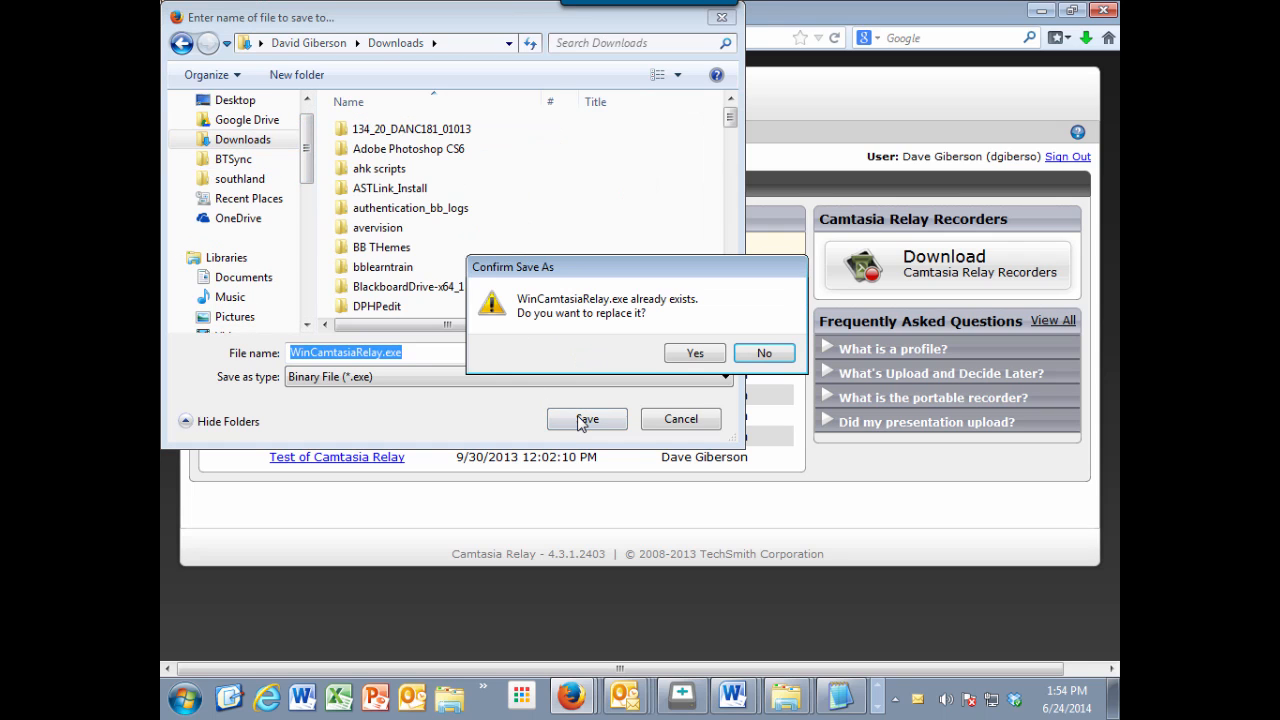
{"action": "left_click", "coordinate": [712, 352]}
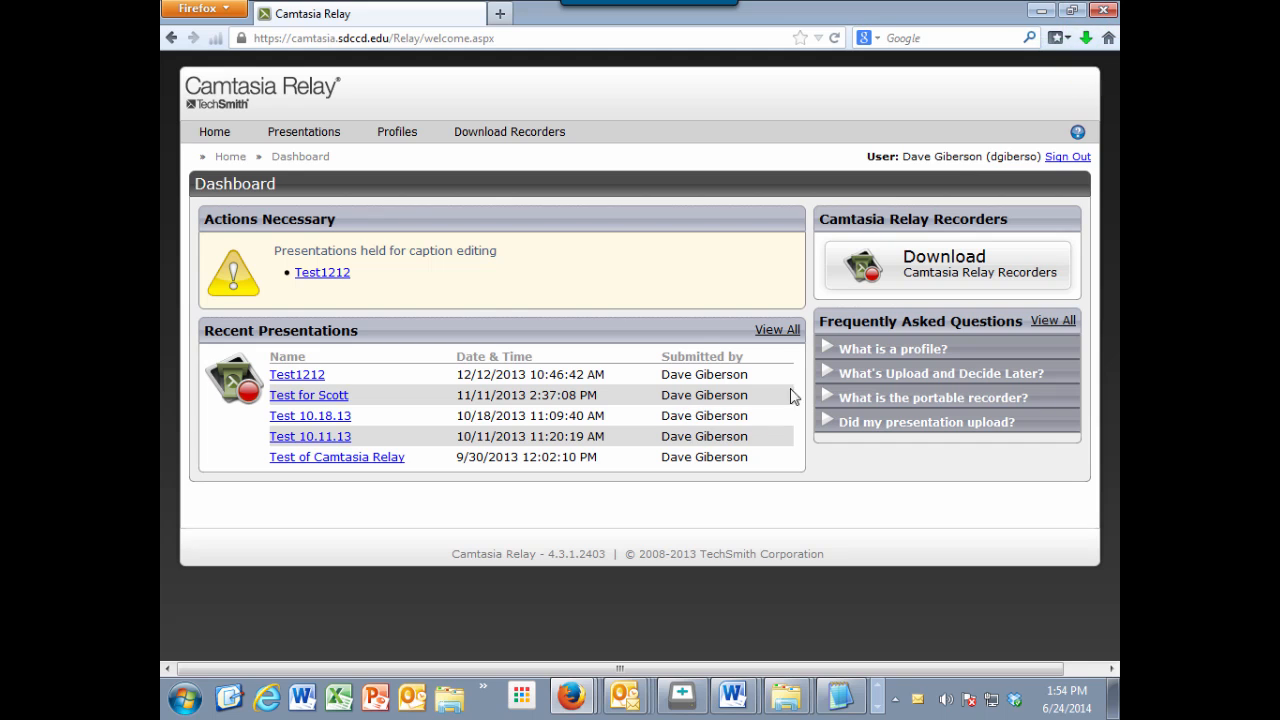
Step: Run the downloaded WinCamtasiaRelay.exe and complete the Camtasia Relay Recorder installation with default settings
{"action": "left_click", "coordinate": [1086, 38]}
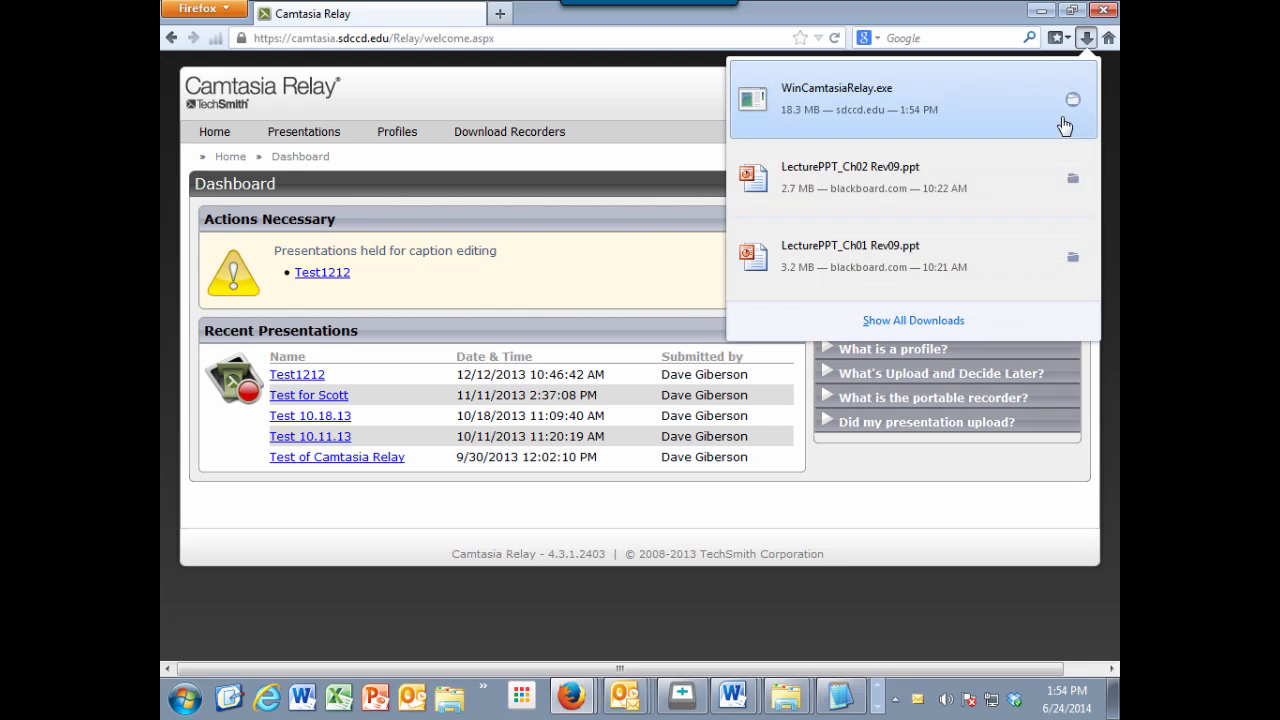
{"action": "left_click", "coordinate": [876, 98]}
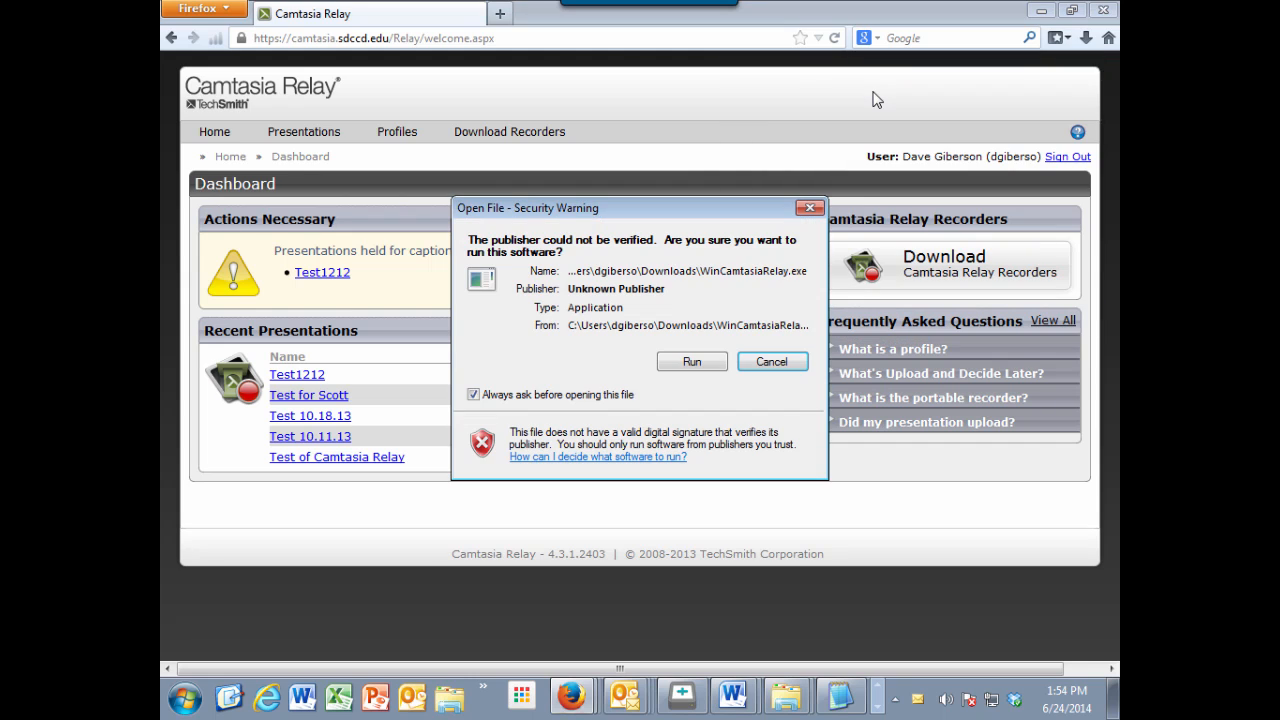
{"action": "left_click", "coordinate": [690, 362]}
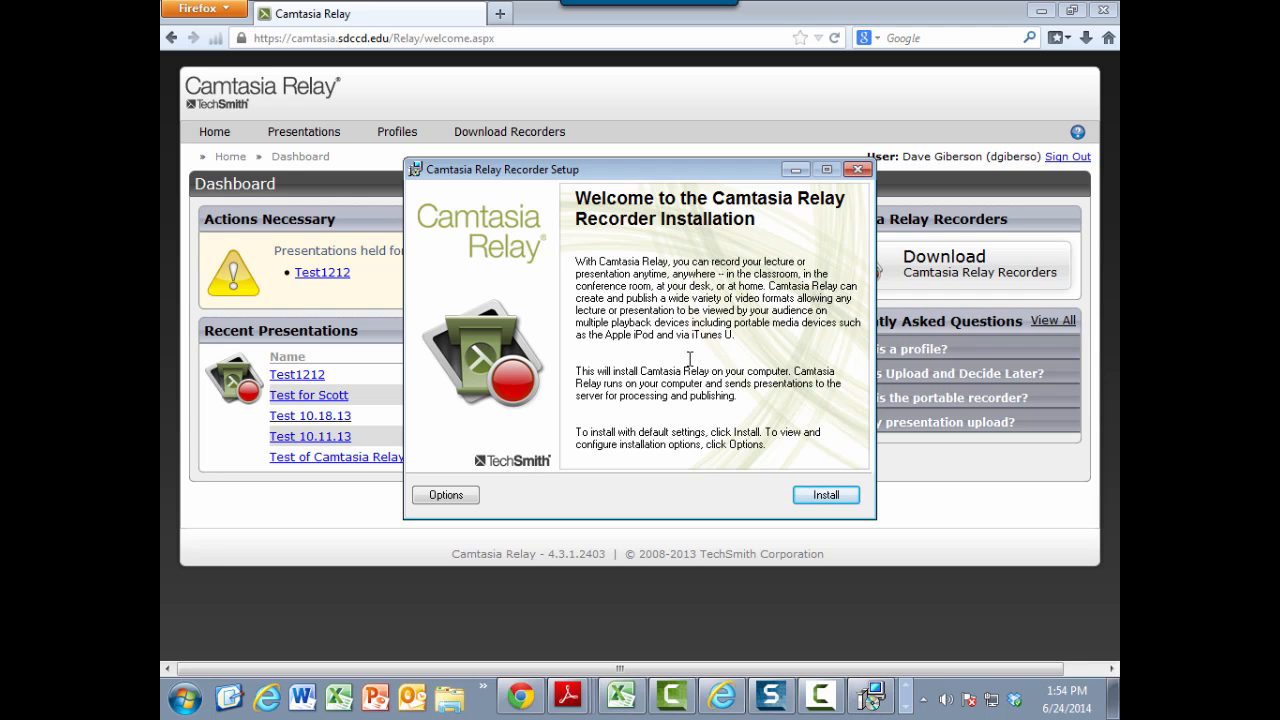
{"action": "left_click", "coordinate": [814, 500]}
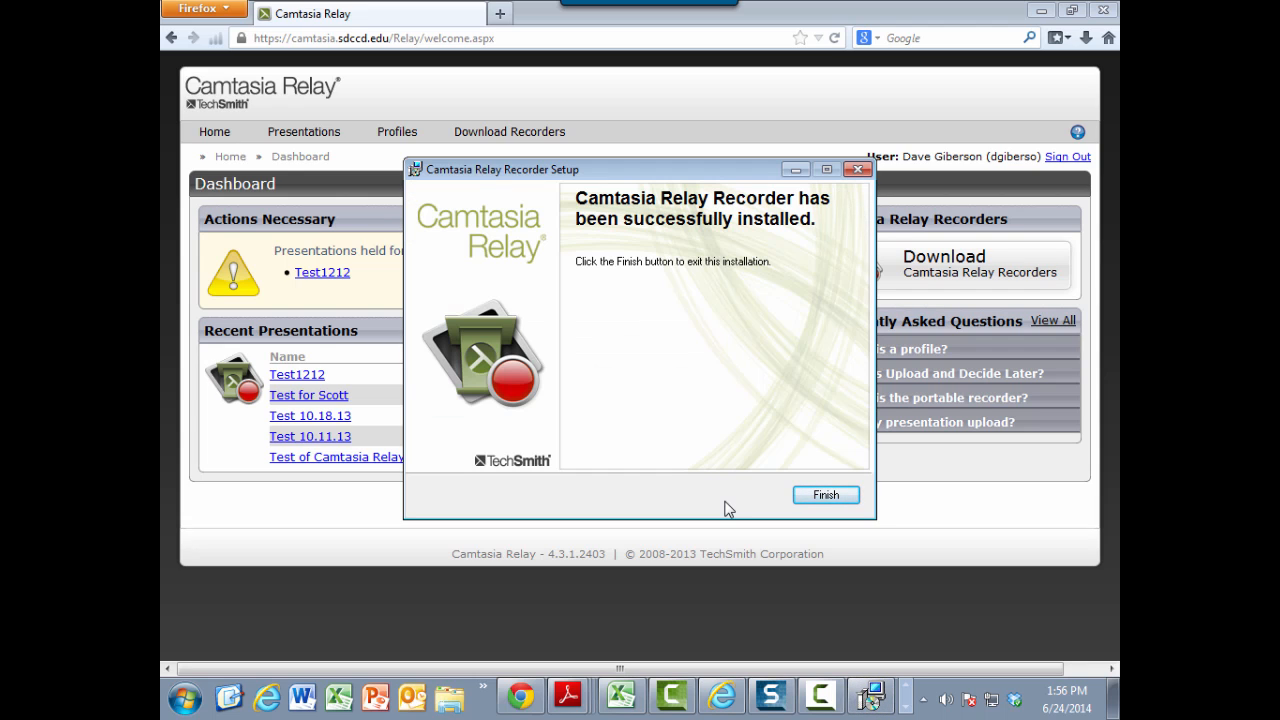
{"action": "left_click", "coordinate": [824, 495]}
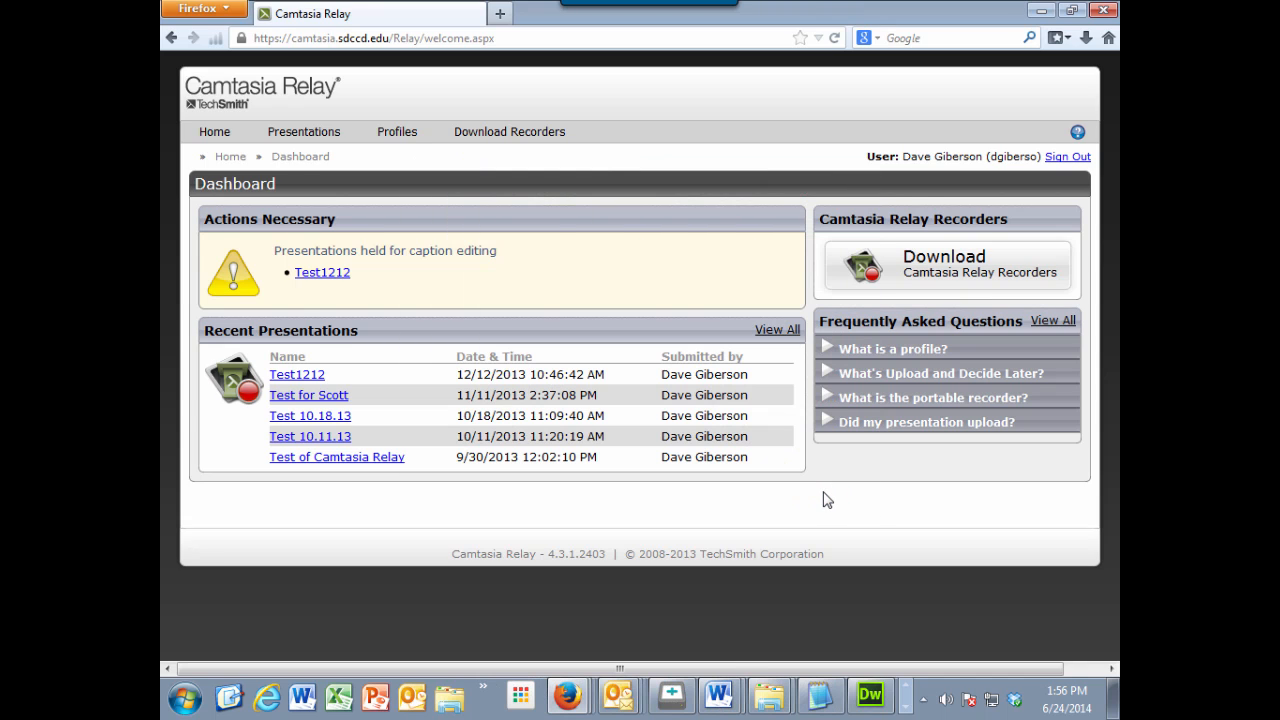
Step: Minimize the browser and close the webcam controller, then postpone the recorder login and close the Camtasia Relay recorder
{"action": "left_click", "coordinate": [1042, 12]}
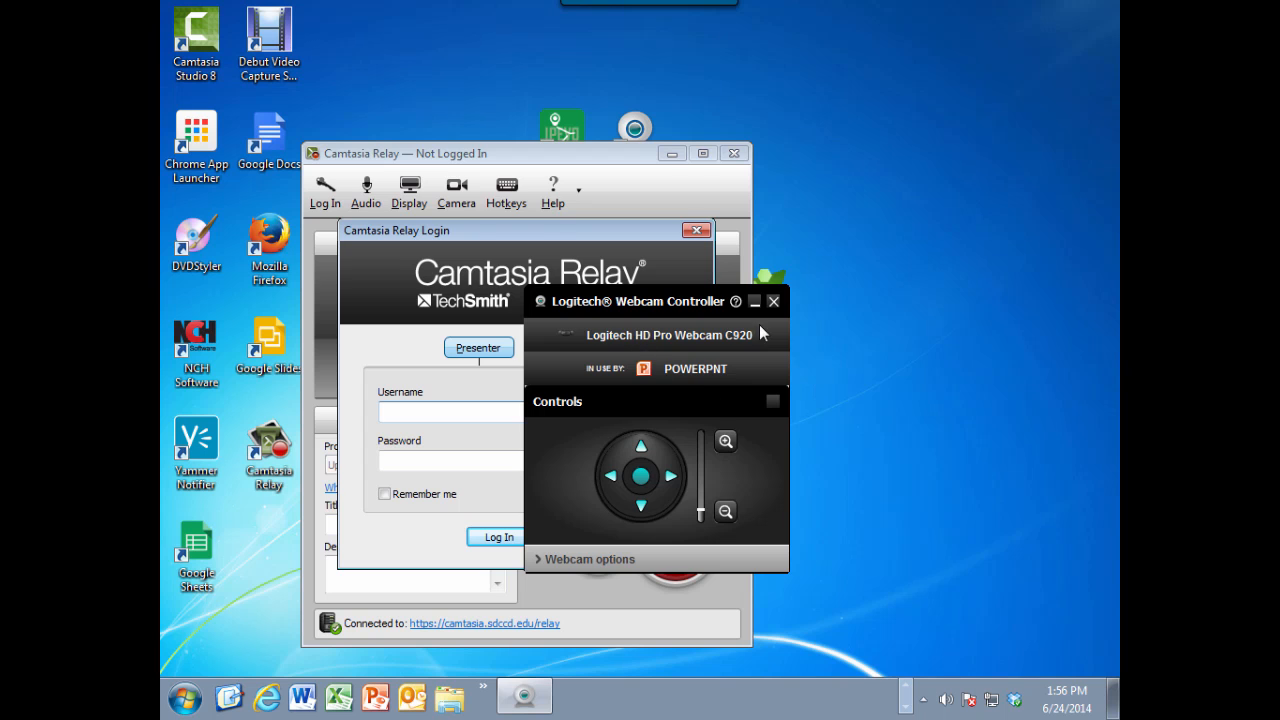
{"action": "left_click", "coordinate": [773, 301]}
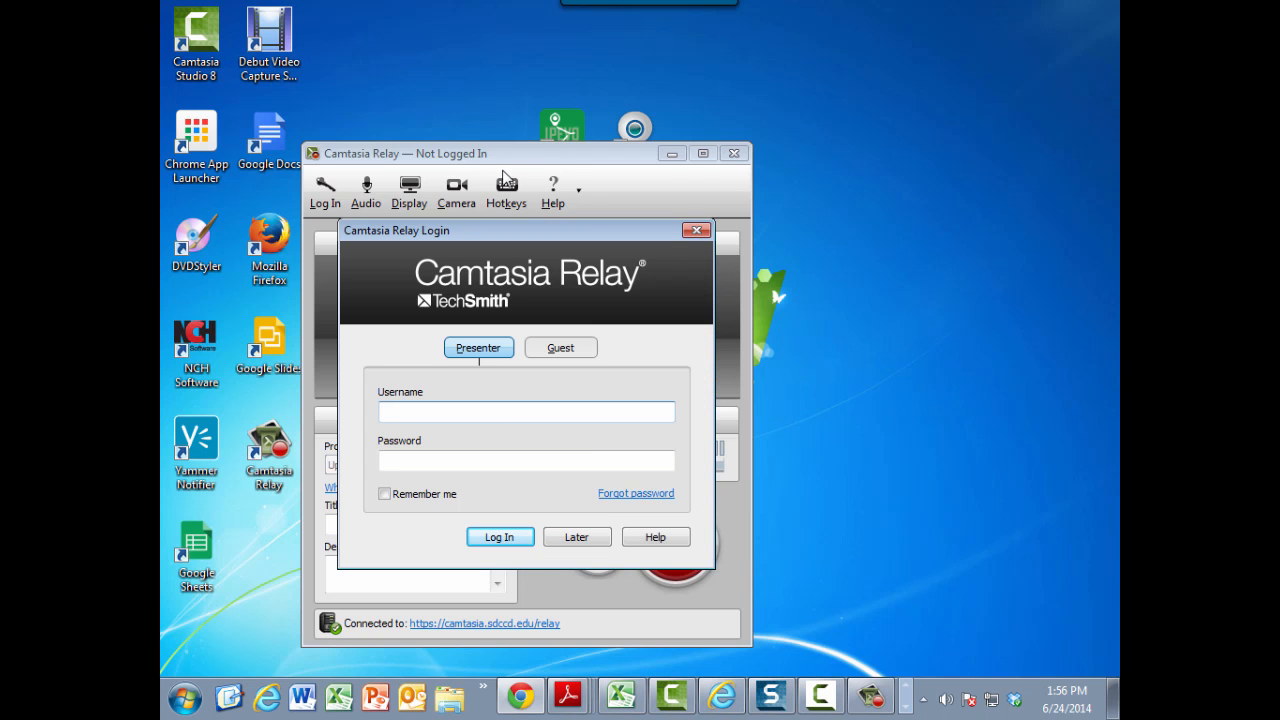
{"action": "left_click", "coordinate": [587, 156]}
{"action": "left_click_drag", "start_coordinate": [557, 228], "coordinate": [941, 238]}
{"action": "left_click", "coordinate": [733, 153]}
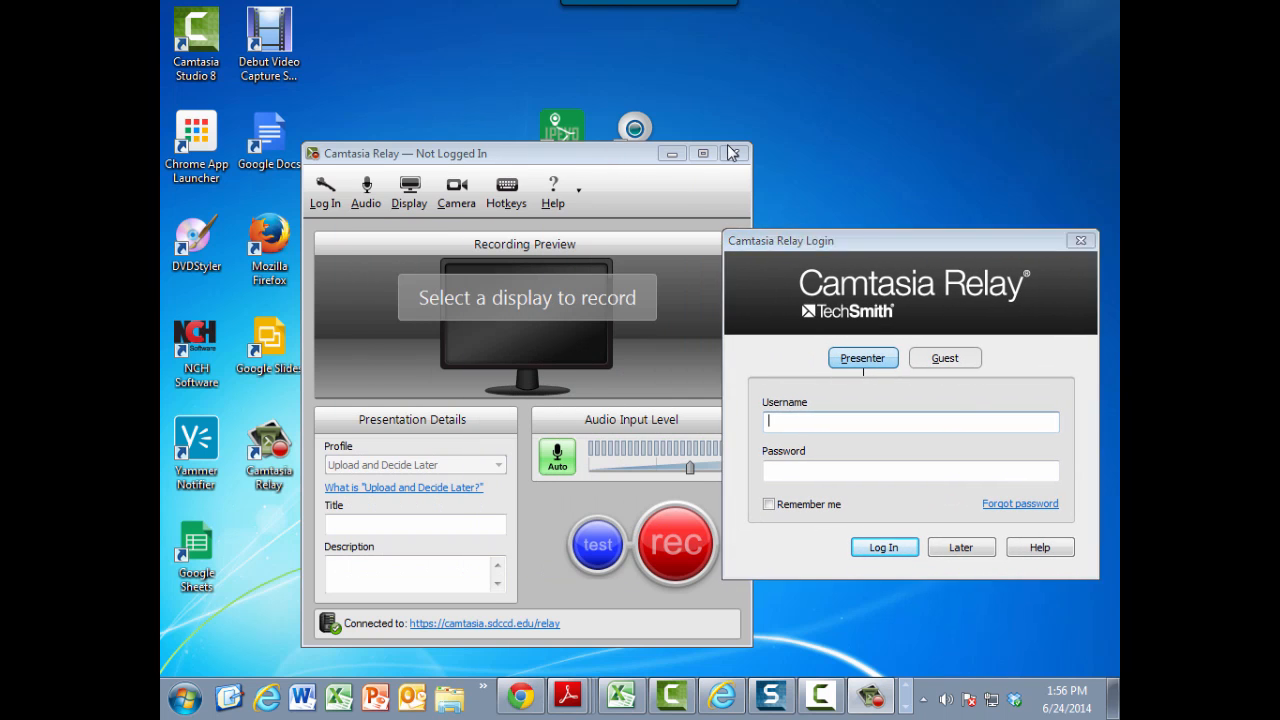
{"action": "left_click", "coordinate": [960, 548]}
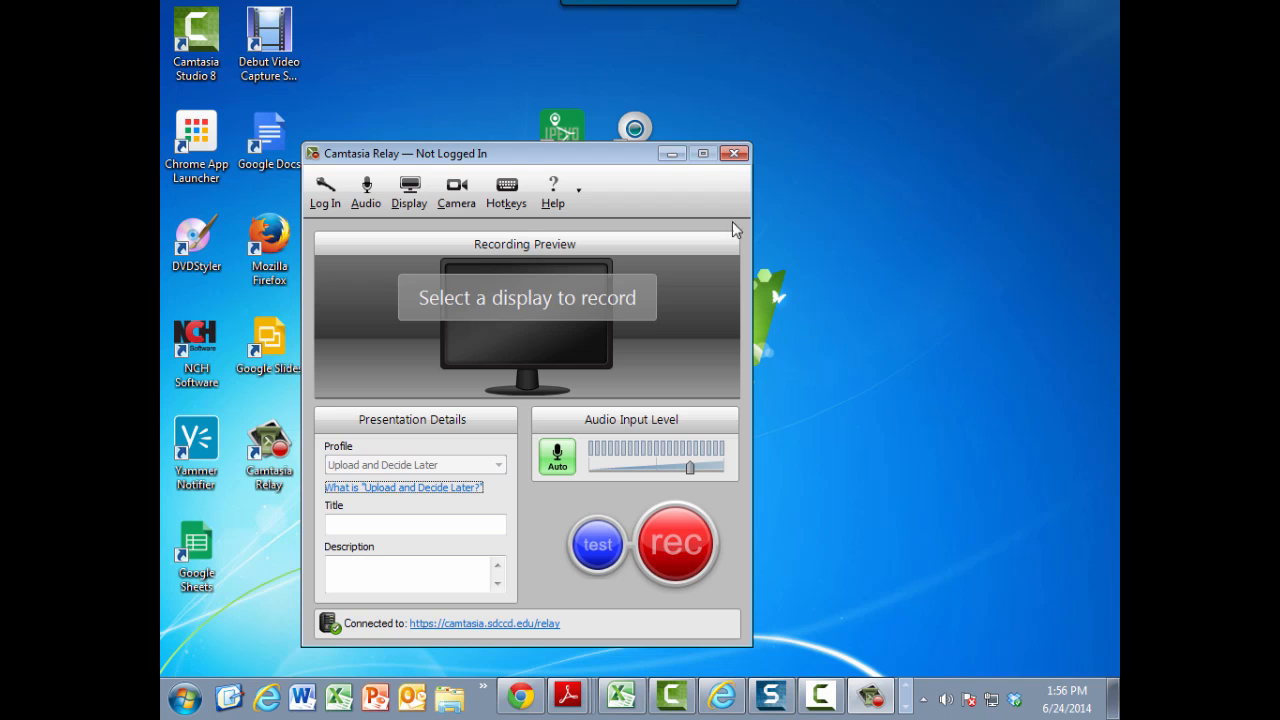
{"action": "left_click", "coordinate": [733, 153]}
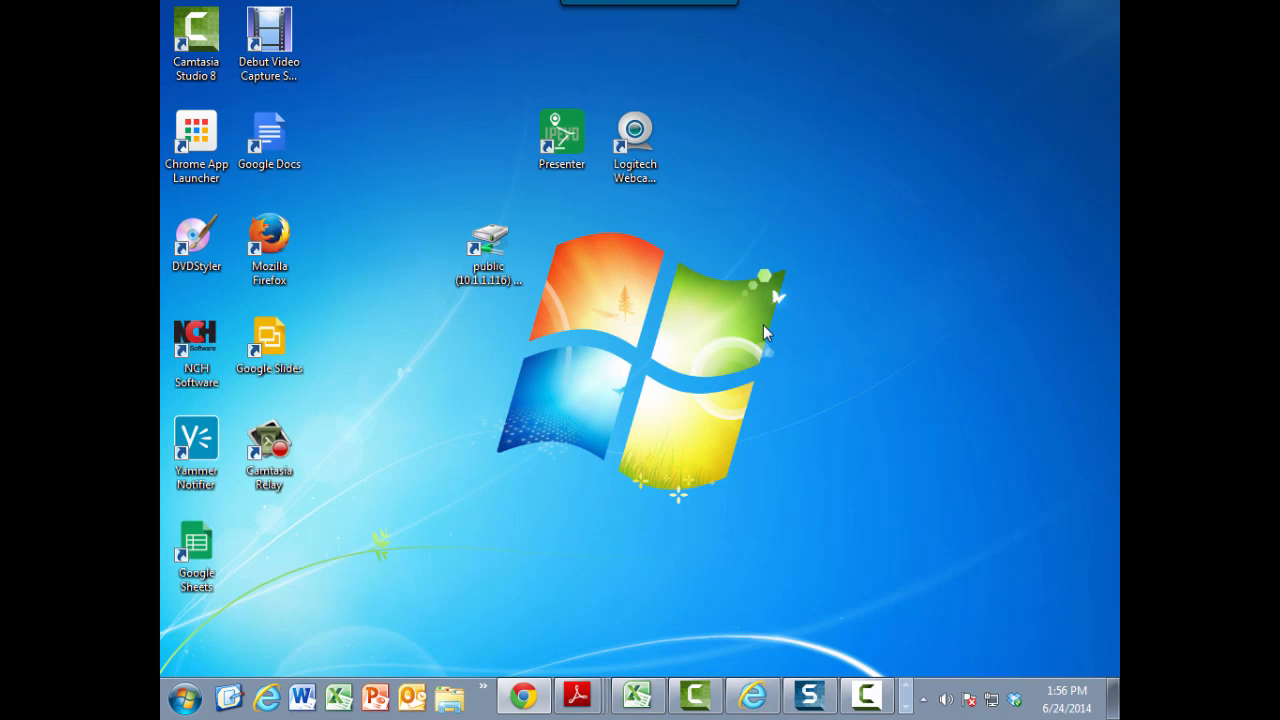
Step: Move the Camtasia Relay shortcut to free desktop space, launch the recorder from it and close the webcam controller
{"action": "left_click_drag", "start_coordinate": [268, 445], "coordinate": [415, 142]}
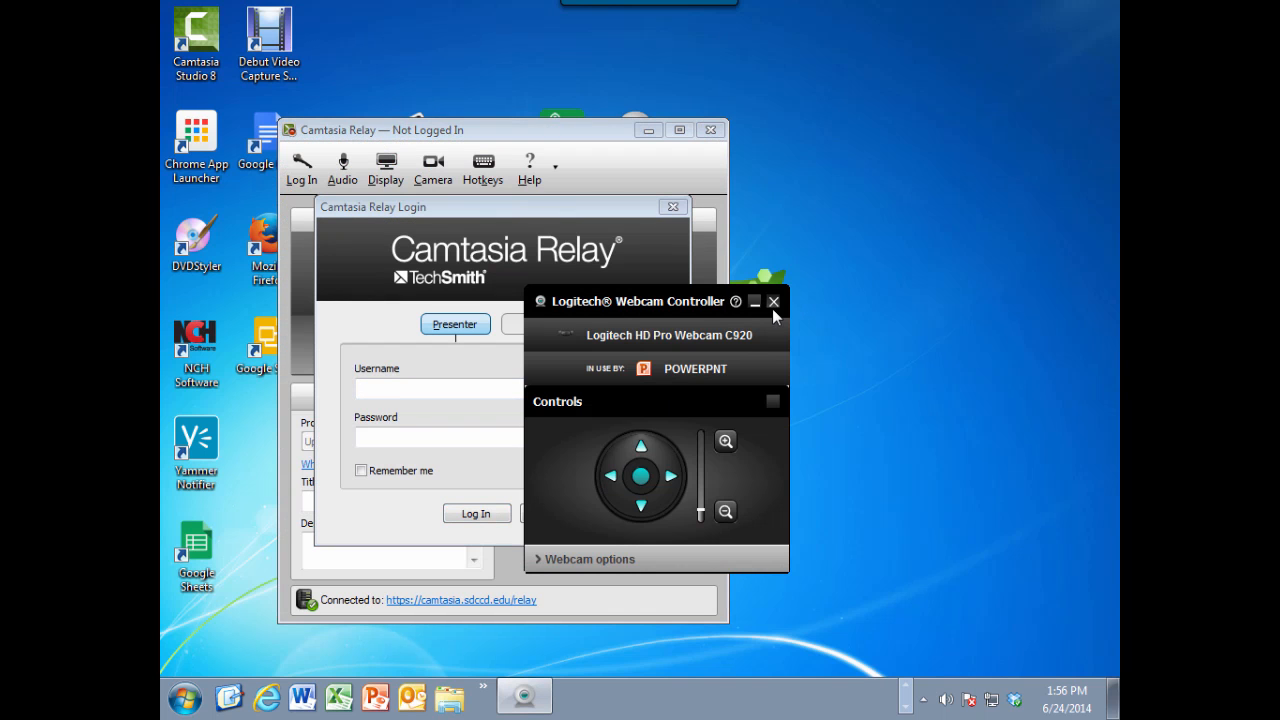
{"action": "left_click", "coordinate": [772, 302]}
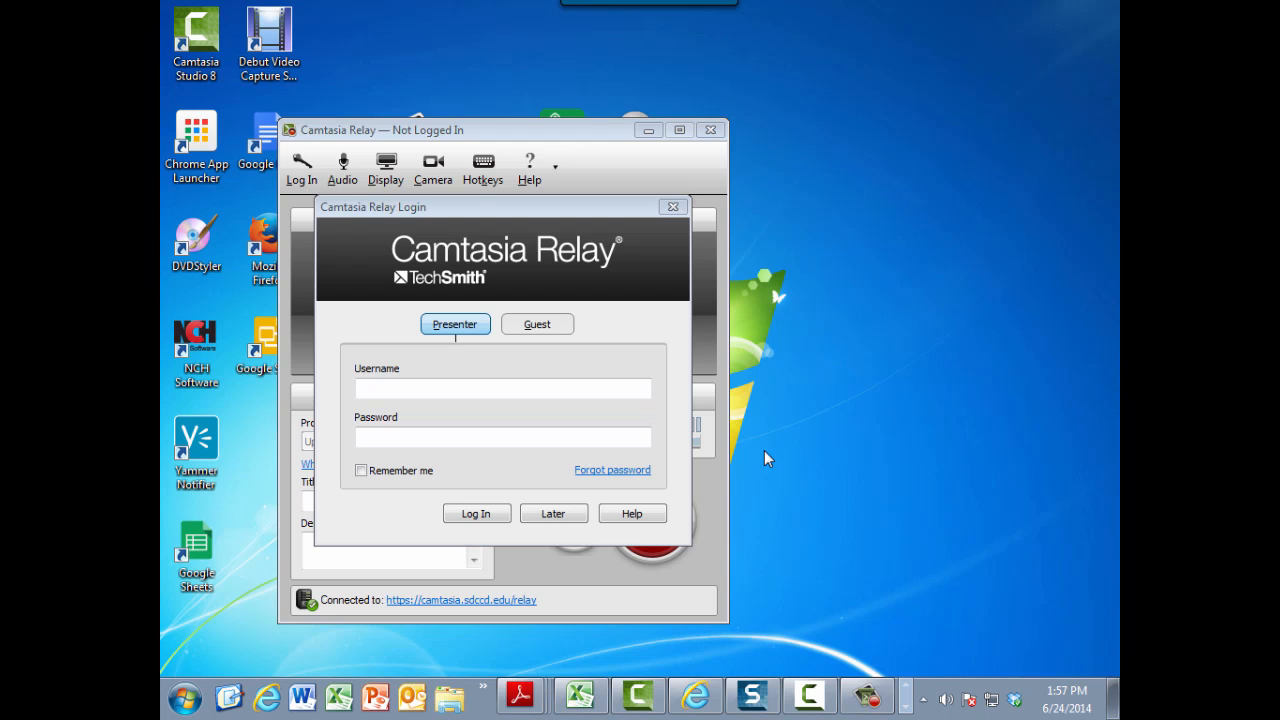
Step: Log in to the Camtasia Relay recorder as presenter with the account username and password
{"action": "left_click", "coordinate": [409, 390]}
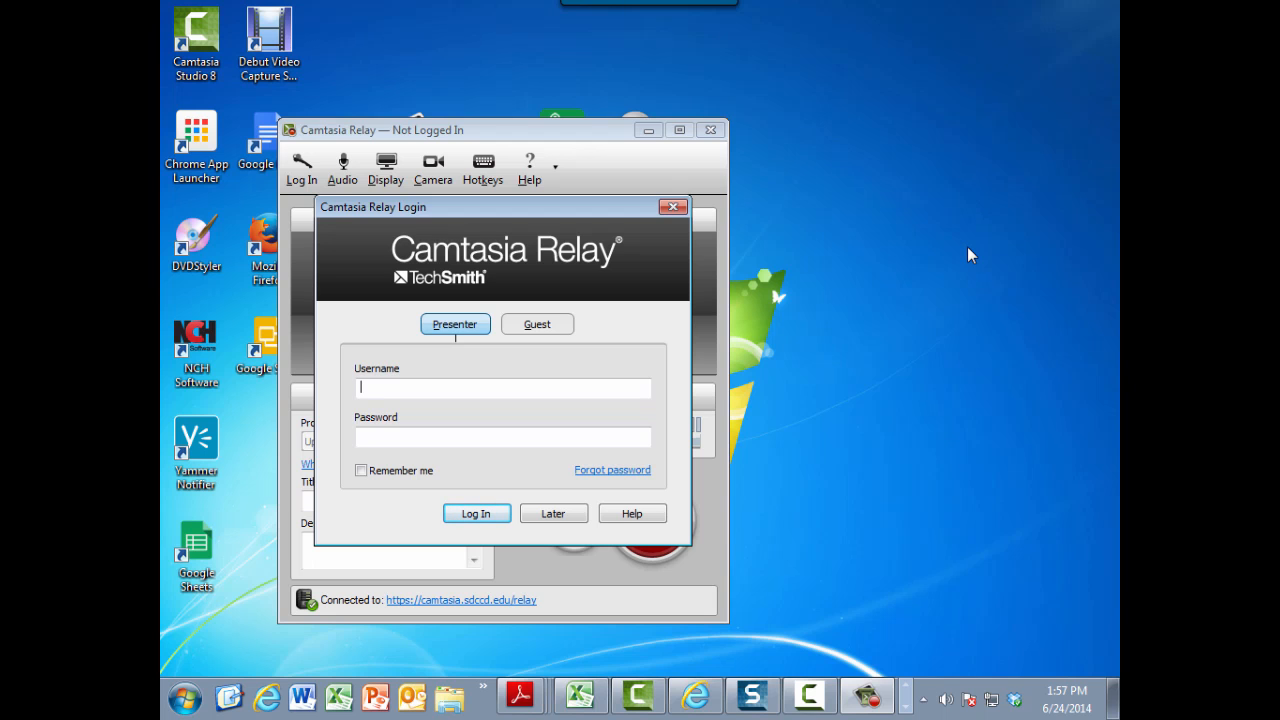
{"action": "type", "text": "dgiberso"}
{"action": "key", "text": "Tab"}
{"action": "type", "text": "****"}
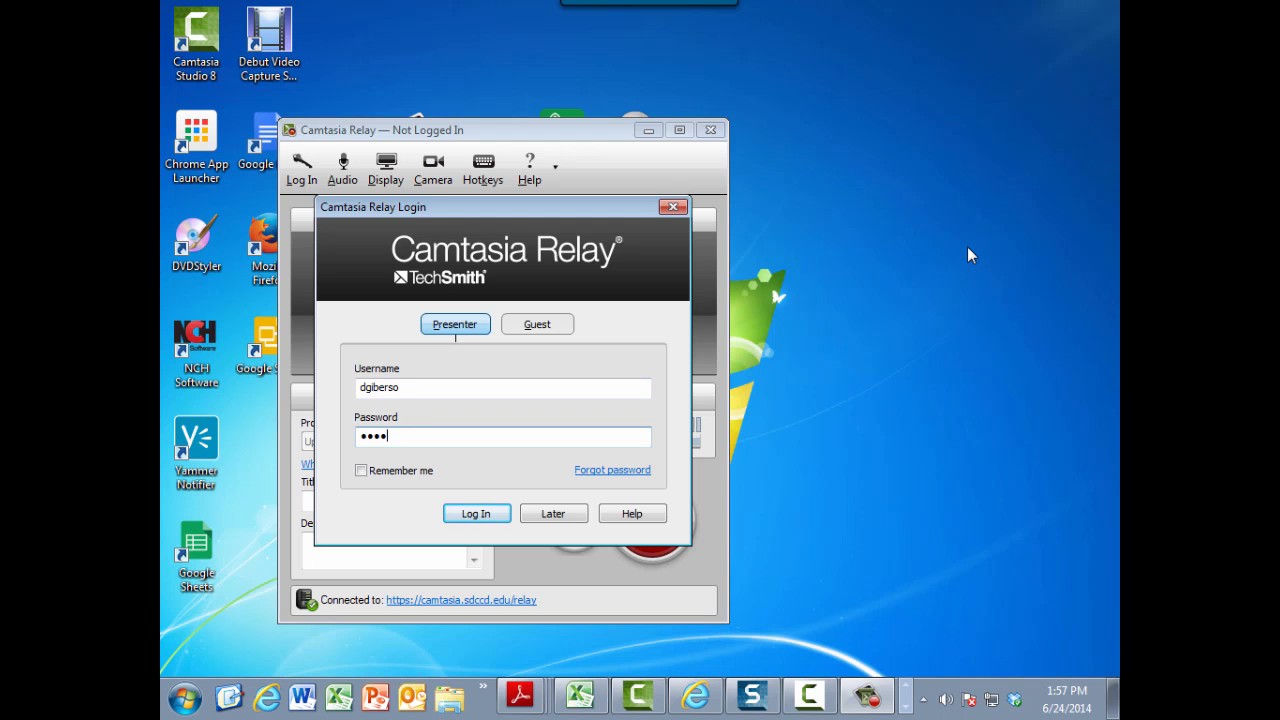
{"action": "type", "text": "**"}
{"action": "key", "text": "Return"}
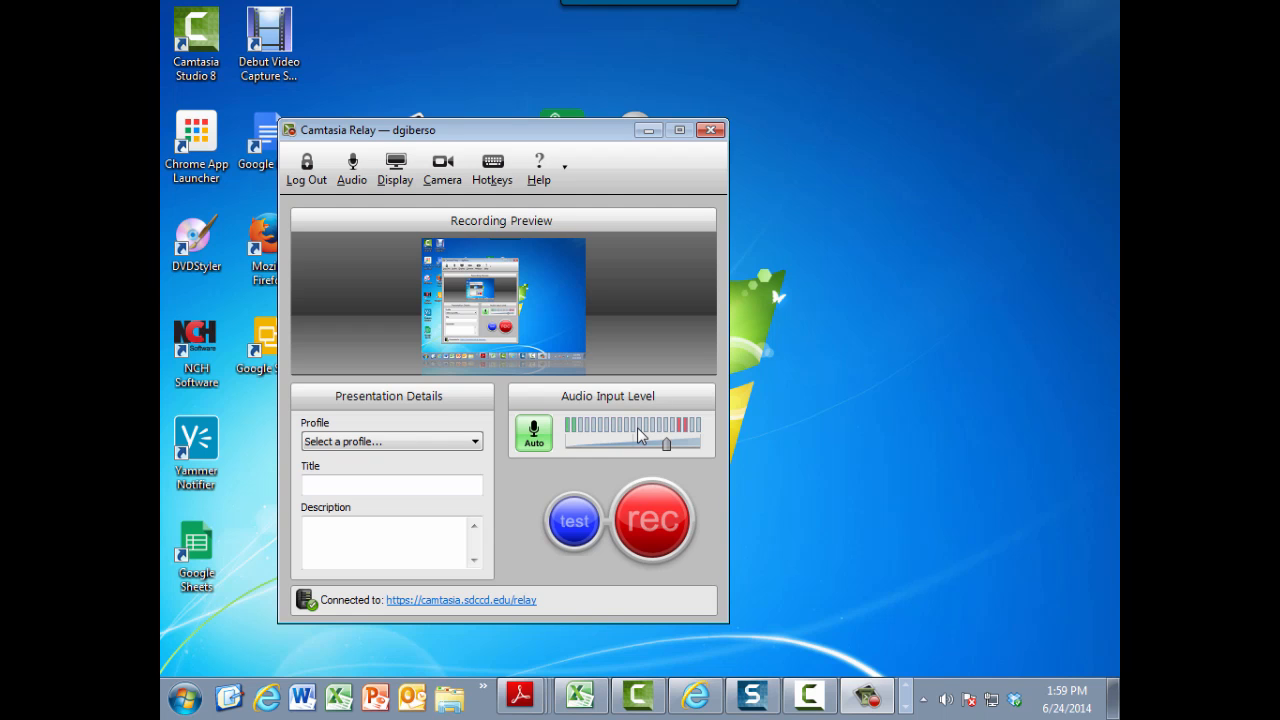
Step: Try setting the audio input level manually with Auto switched off, and turn automatic level adjustment back on
{"action": "left_click_drag", "start_coordinate": [652, 441], "coordinate": [667, 444]}
{"action": "left_click", "coordinate": [537, 437]}
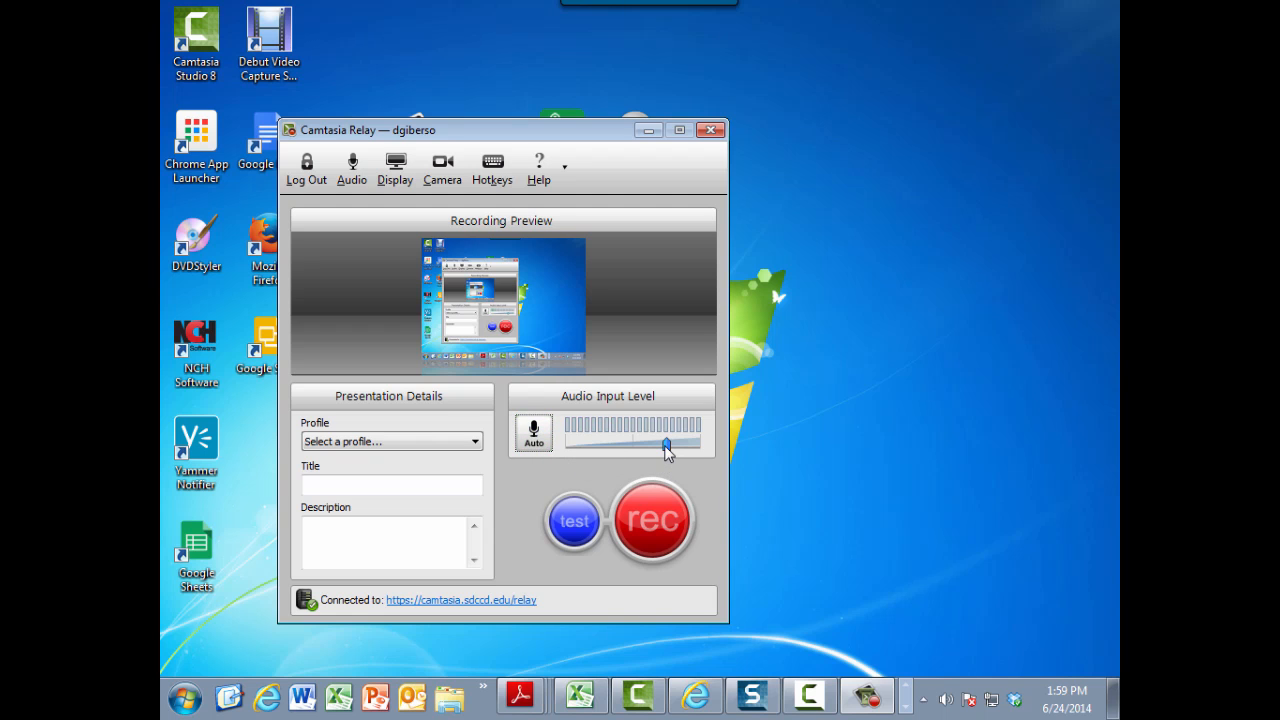
{"action": "left_click_drag", "start_coordinate": [665, 444], "coordinate": [680, 442]}
{"action": "left_click", "coordinate": [534, 434]}
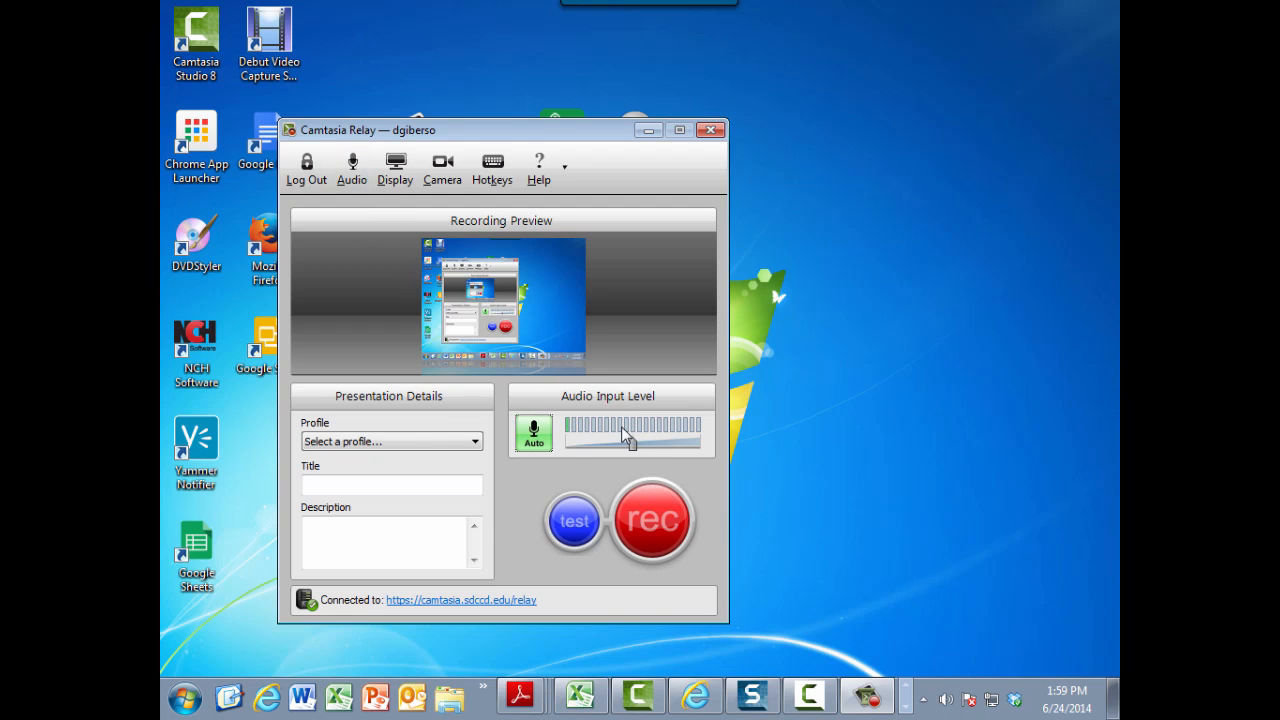
Step: Confirm the HD Pro Webcam C920 microphone as the audio device and choose the middle display for recording
{"action": "left_click", "coordinate": [353, 168]}
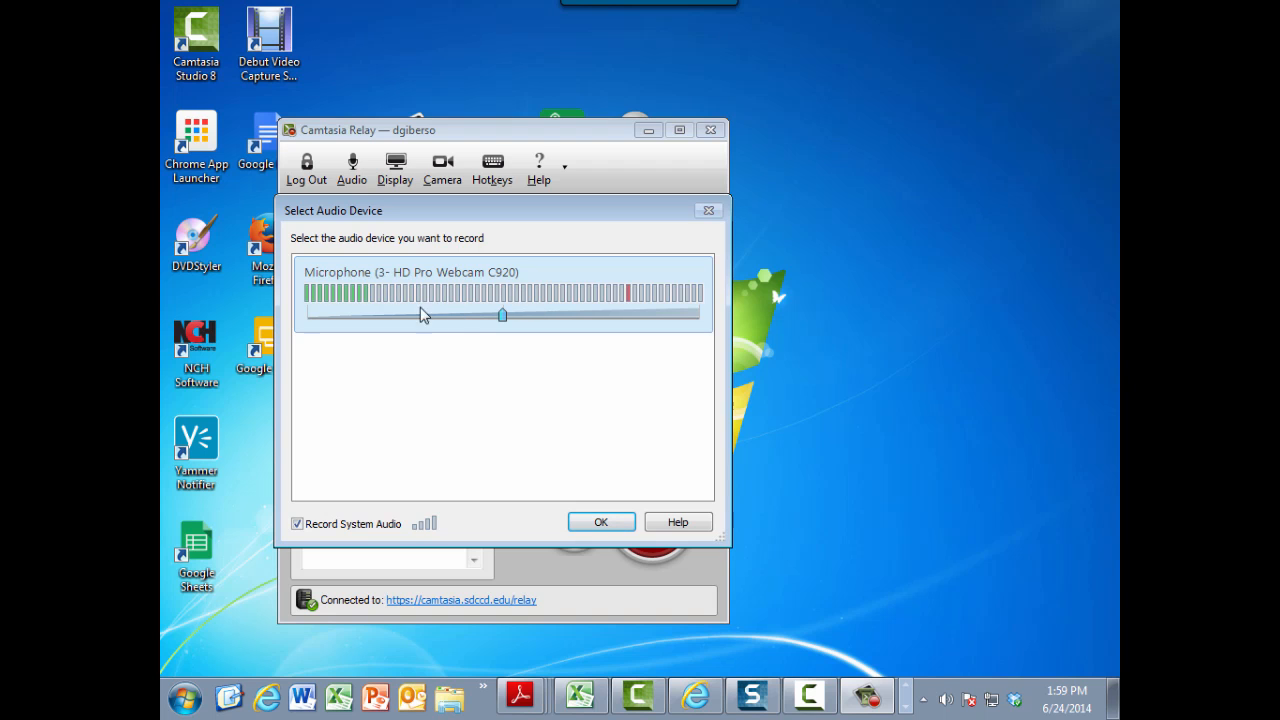
{"action": "left_click", "coordinate": [615, 525]}
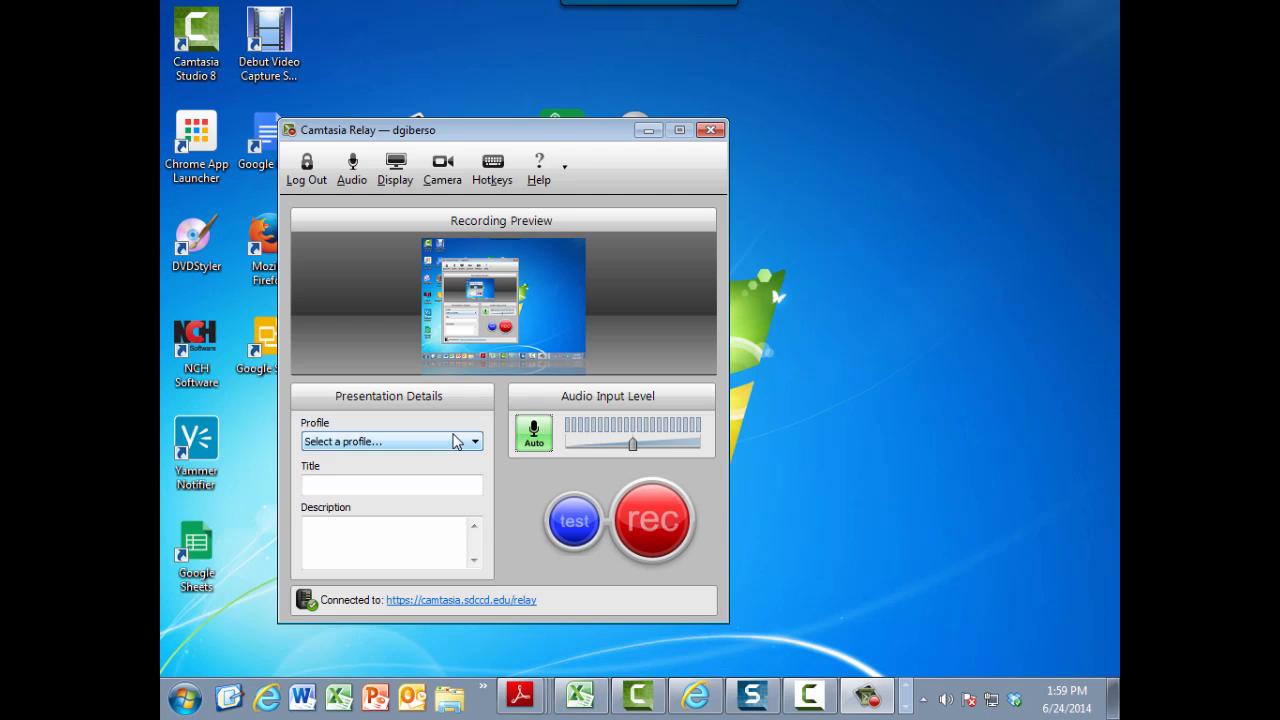
{"action": "left_click", "coordinate": [405, 188]}
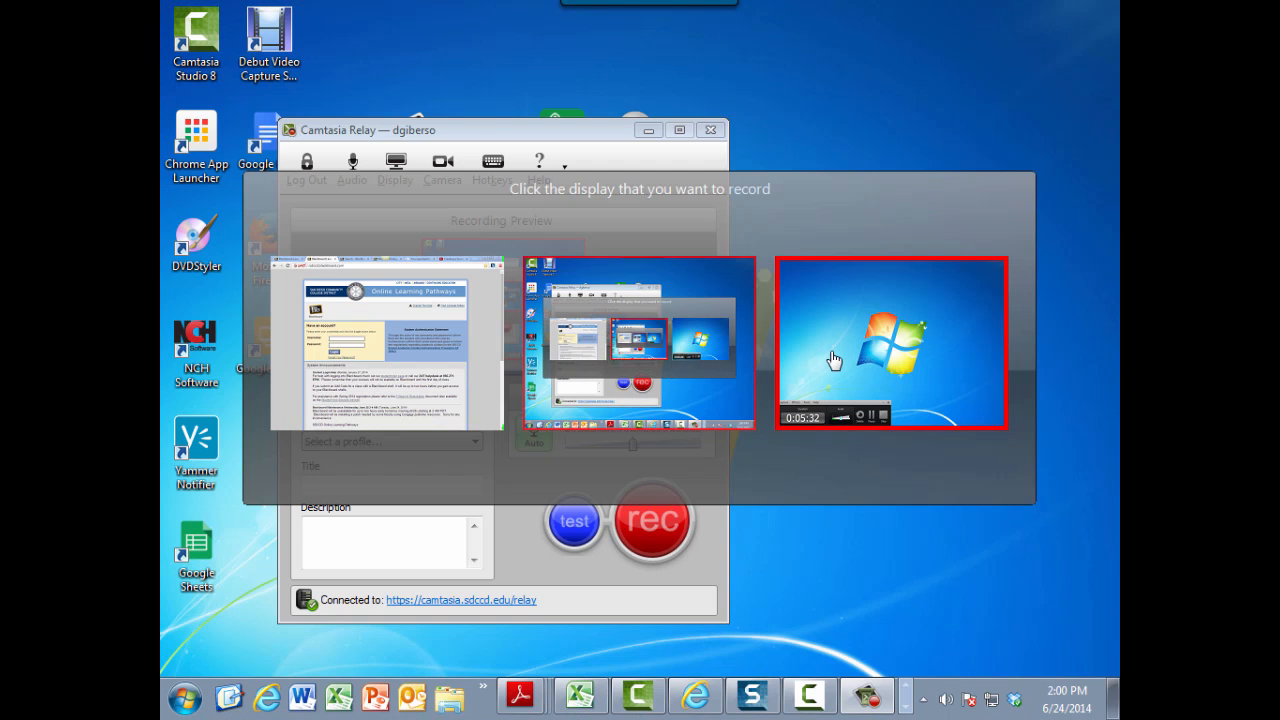
{"action": "left_click", "coordinate": [659, 405]}
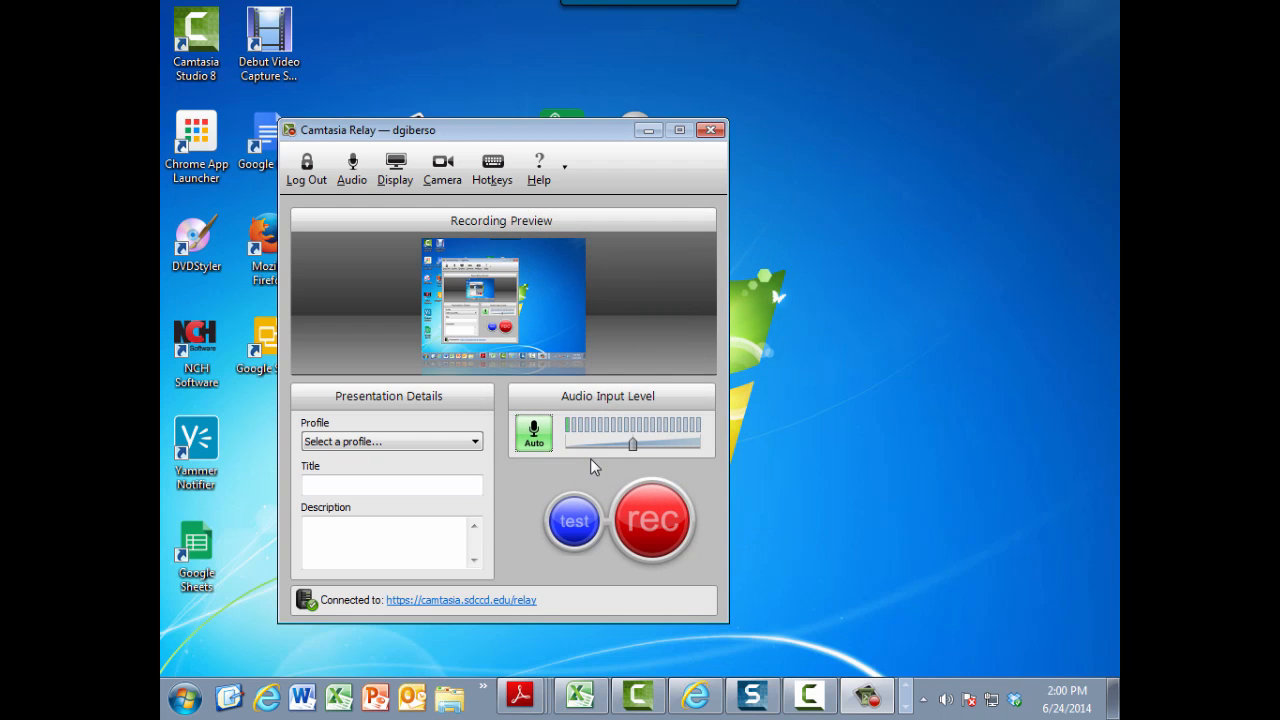
Step: Set the presentation's profile to Caption and Publish to Online2
{"action": "left_click", "coordinate": [476, 443]}
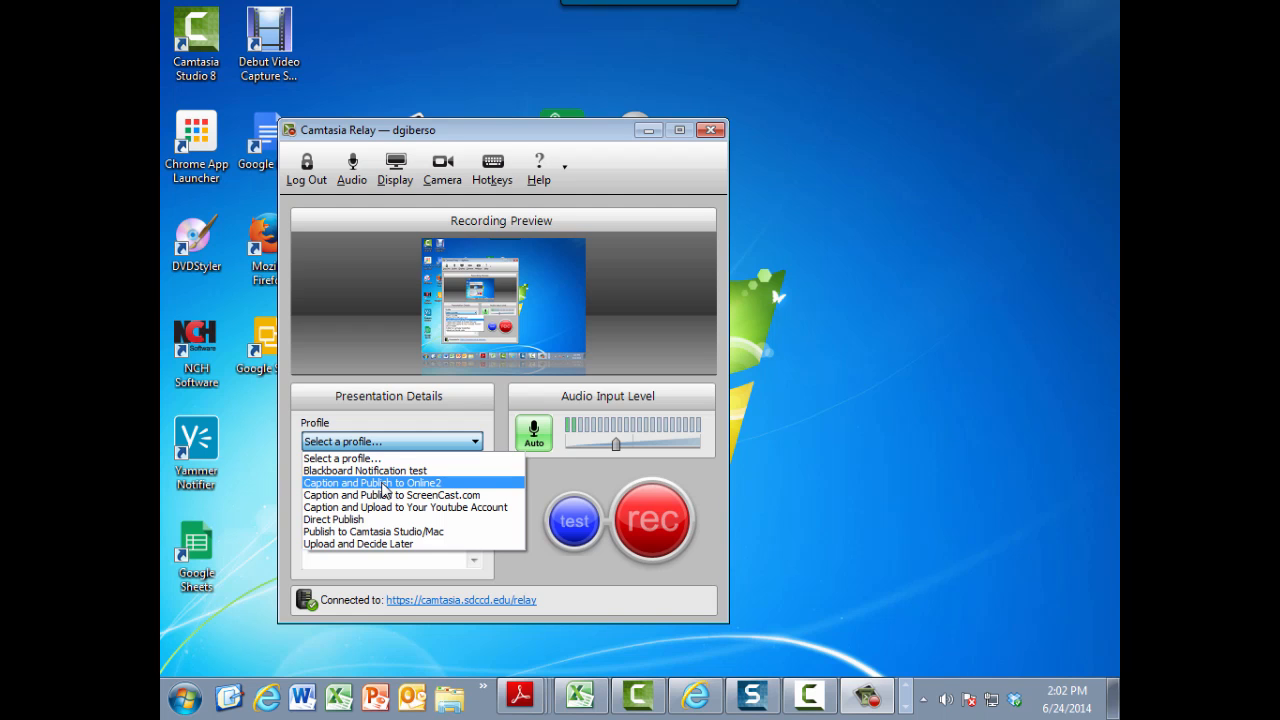
{"action": "left_click", "coordinate": [383, 489]}
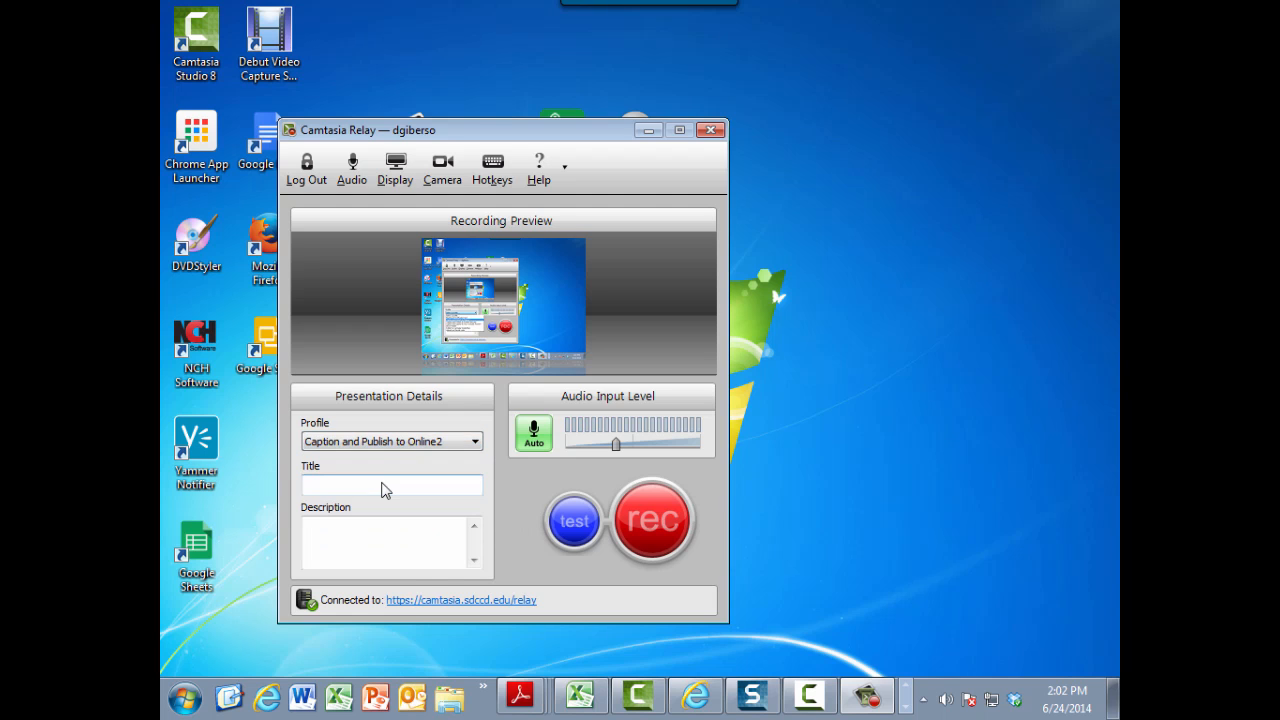
Step: Title the presentation "Blackboard Login", leave the description empty, and start recording
{"action": "left_click", "coordinate": [418, 480]}
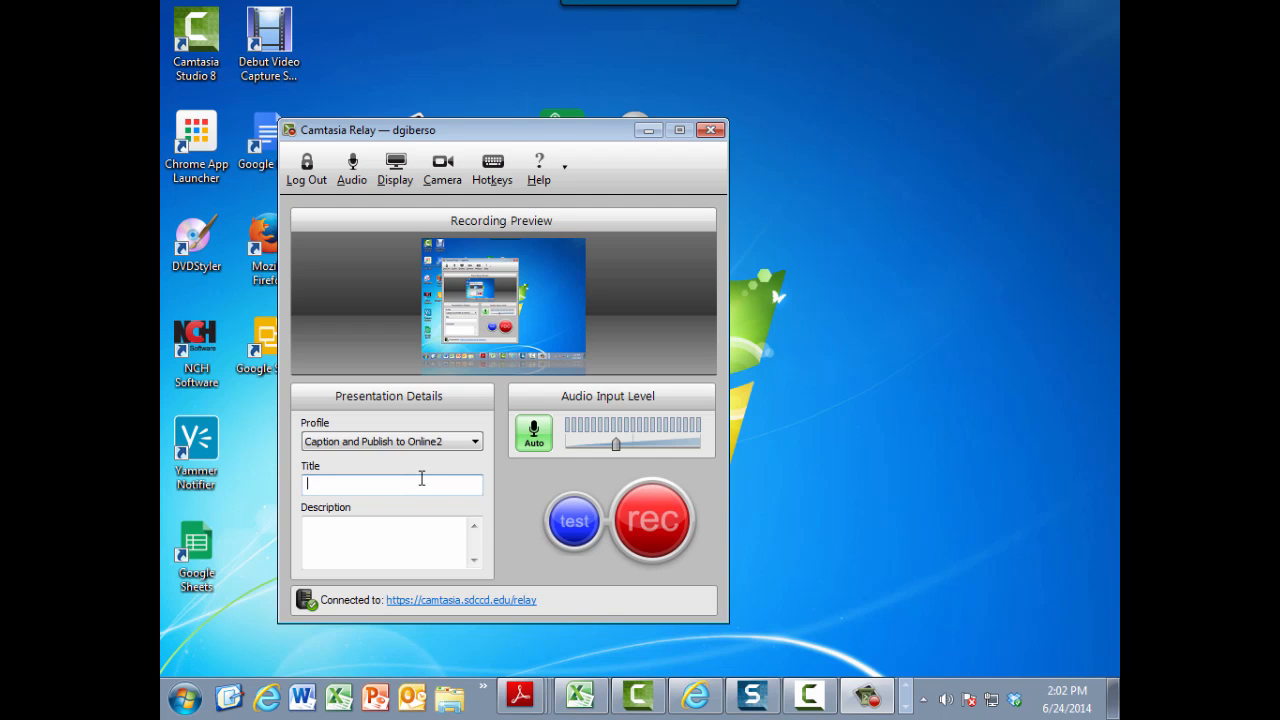
{"action": "type", "text": "Blackboard "}
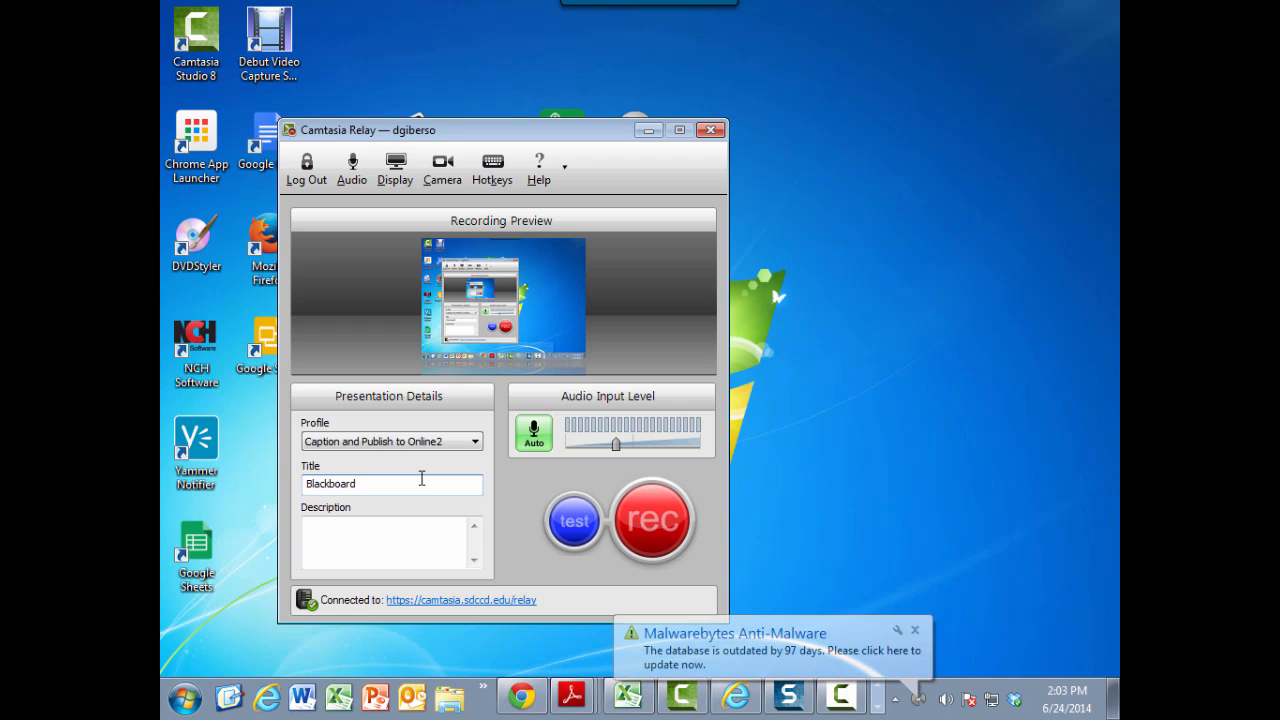
{"action": "type", "text": "Login"}
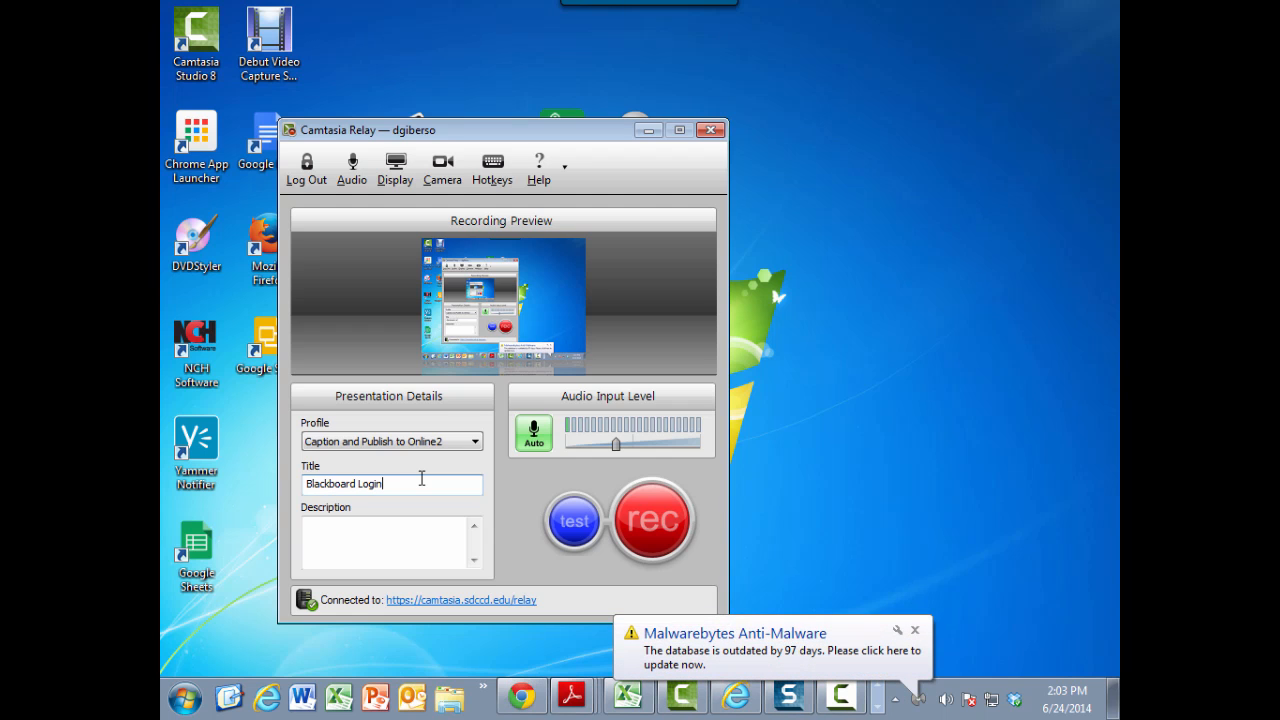
{"action": "left_click", "coordinate": [378, 528]}
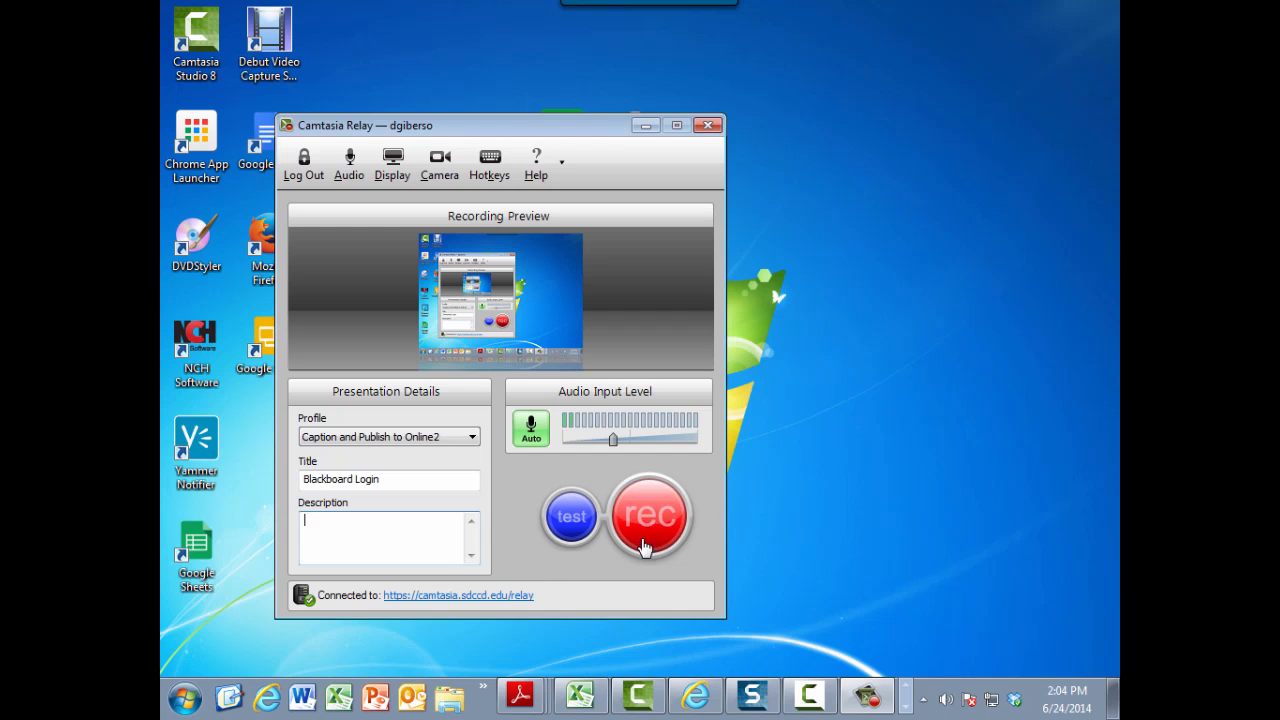
{"action": "left_click", "coordinate": [651, 520]}
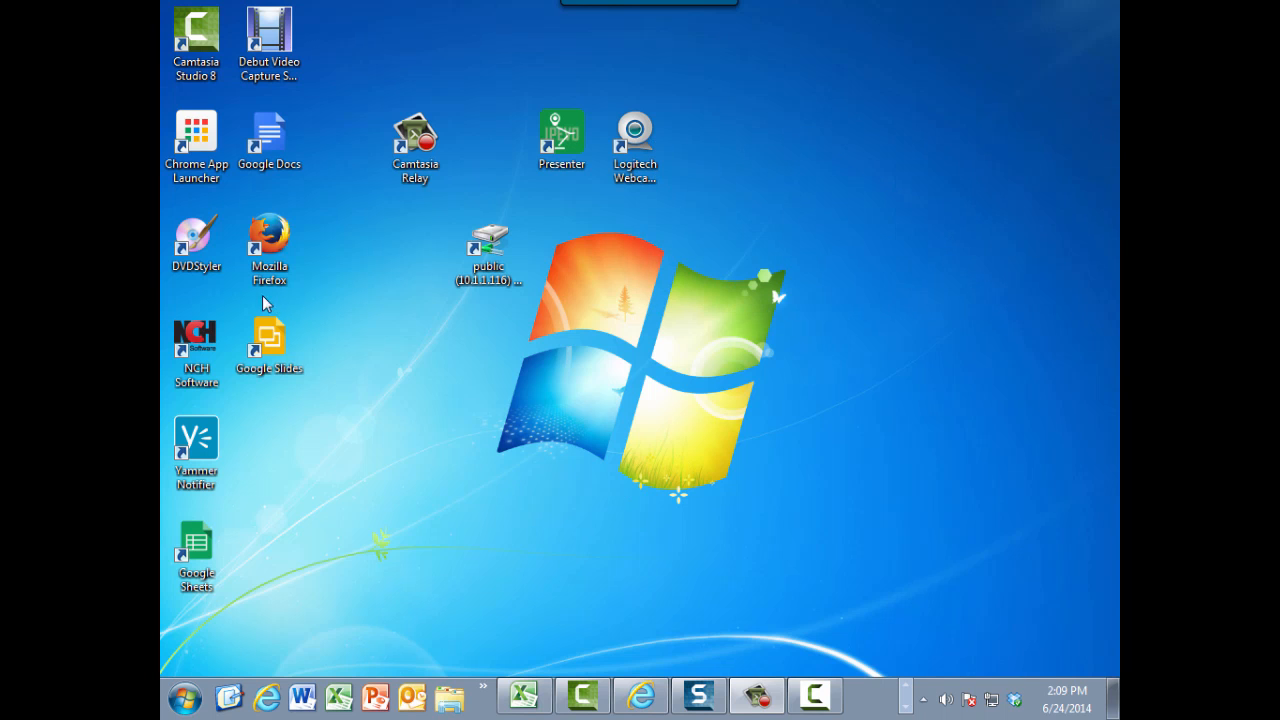
Step: Switch to Mozilla Firefox and open sdccd.blackboard.com
{"action": "double_click", "coordinate": [268, 248]}
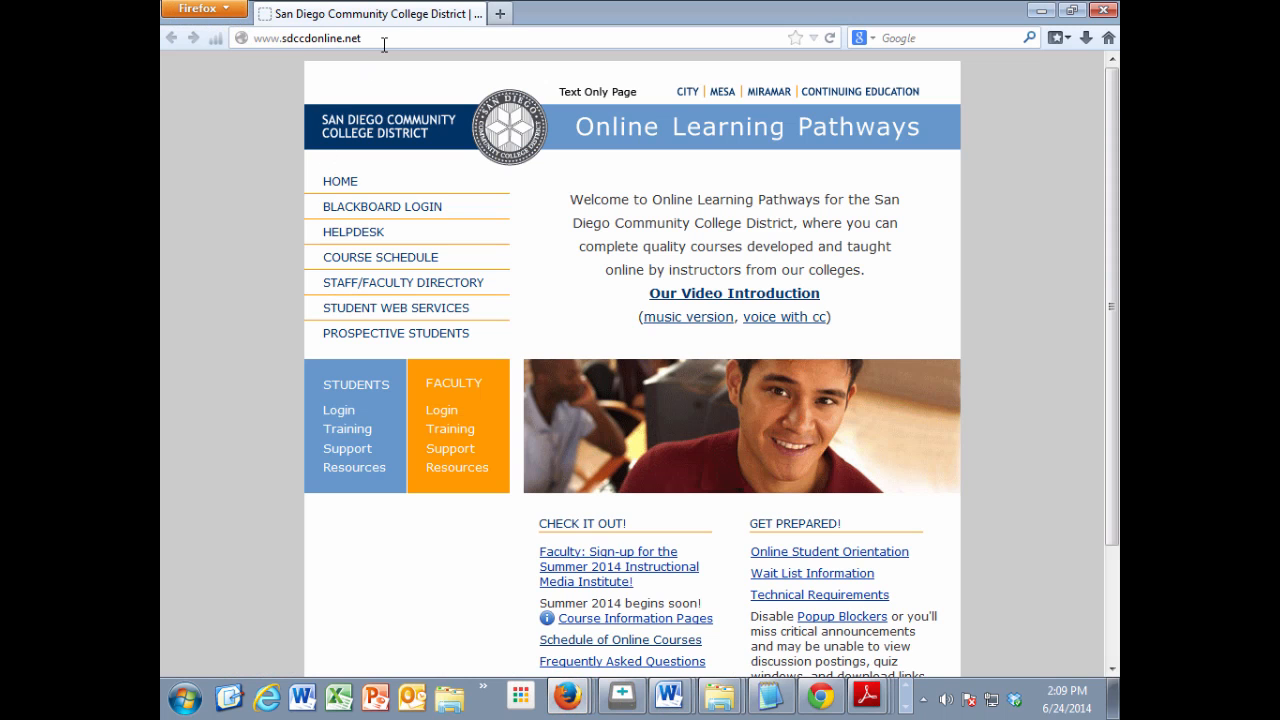
{"action": "left_click", "coordinate": [384, 42]}
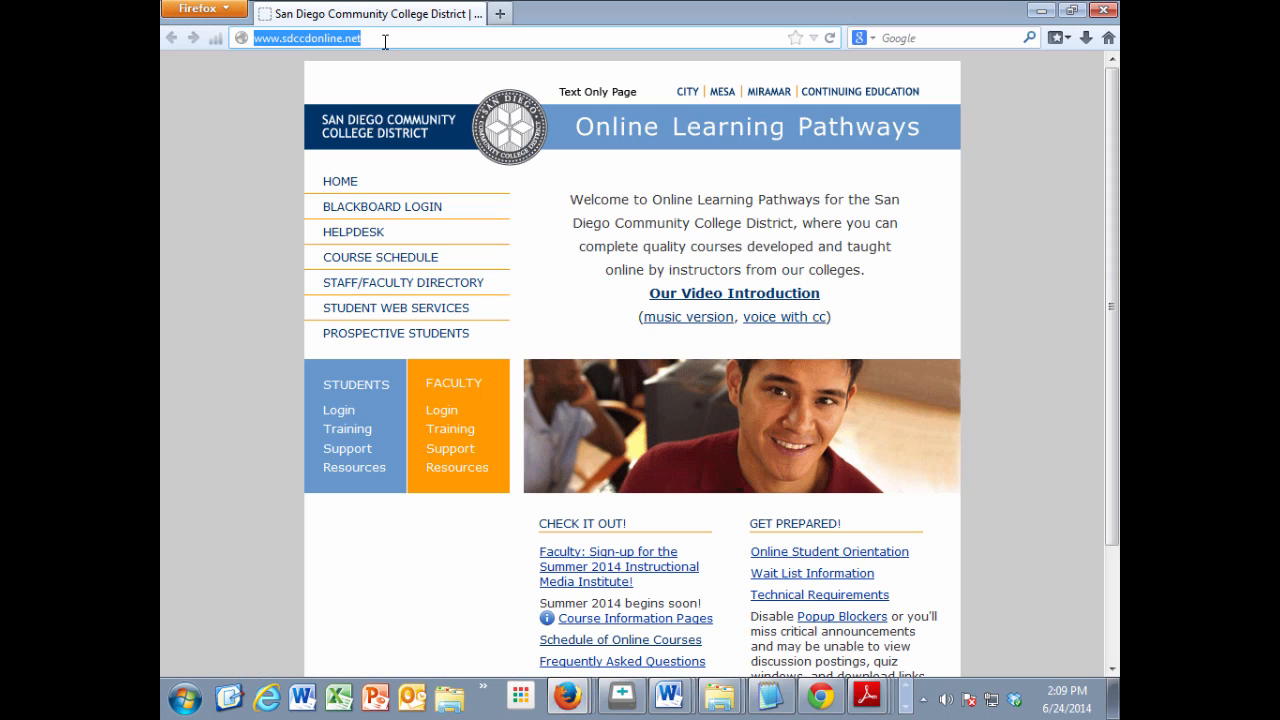
{"action": "type", "text": "sdccd.b"}
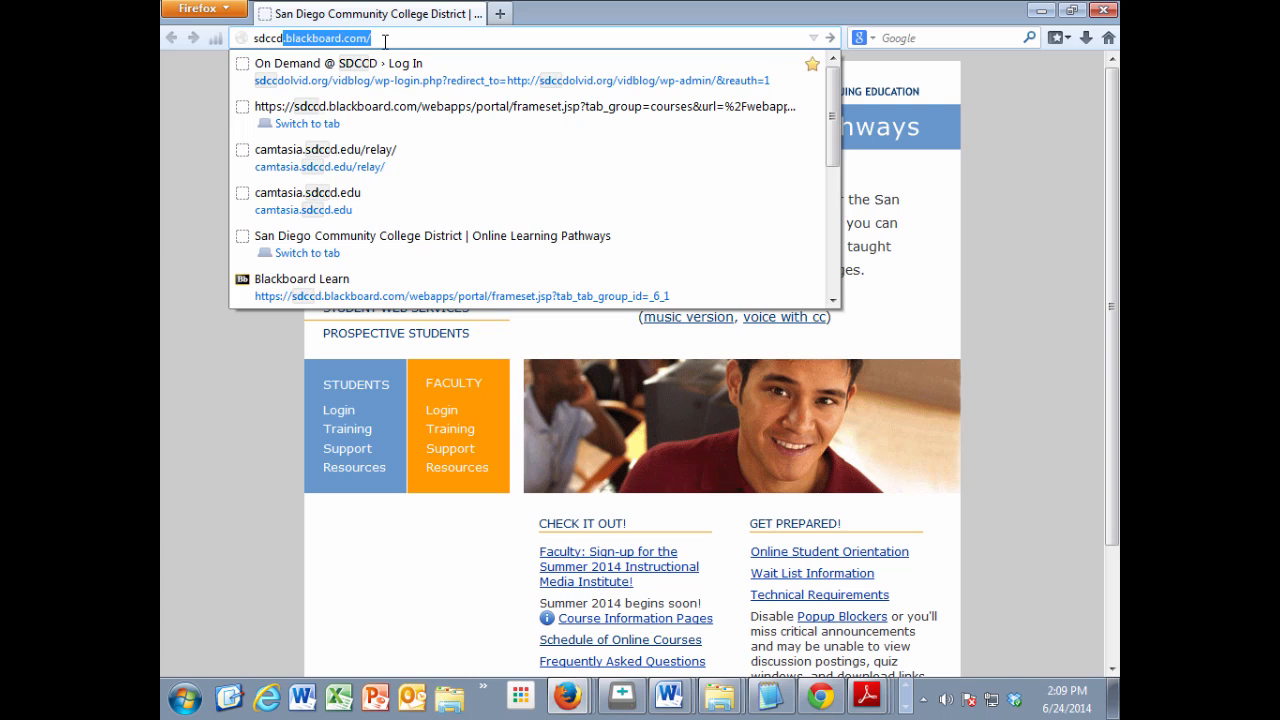
{"action": "type", "text": "lackboa"}
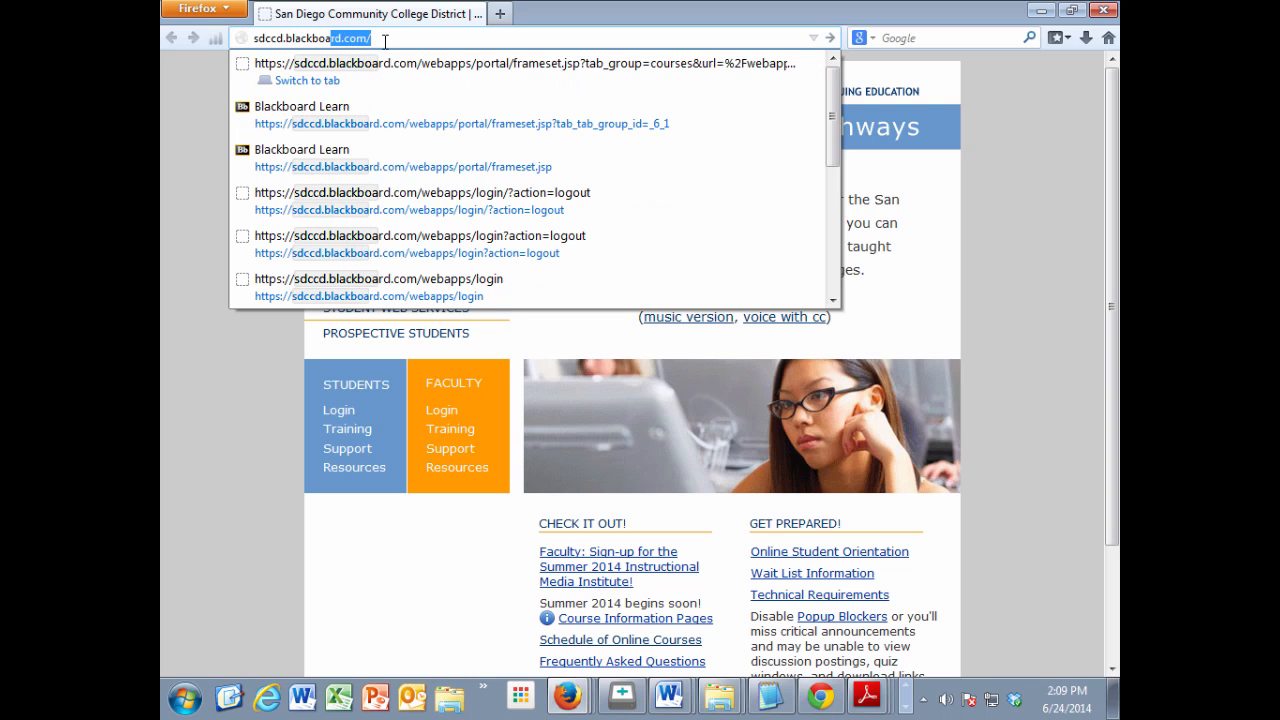
{"action": "type", "text": "rd.com"}
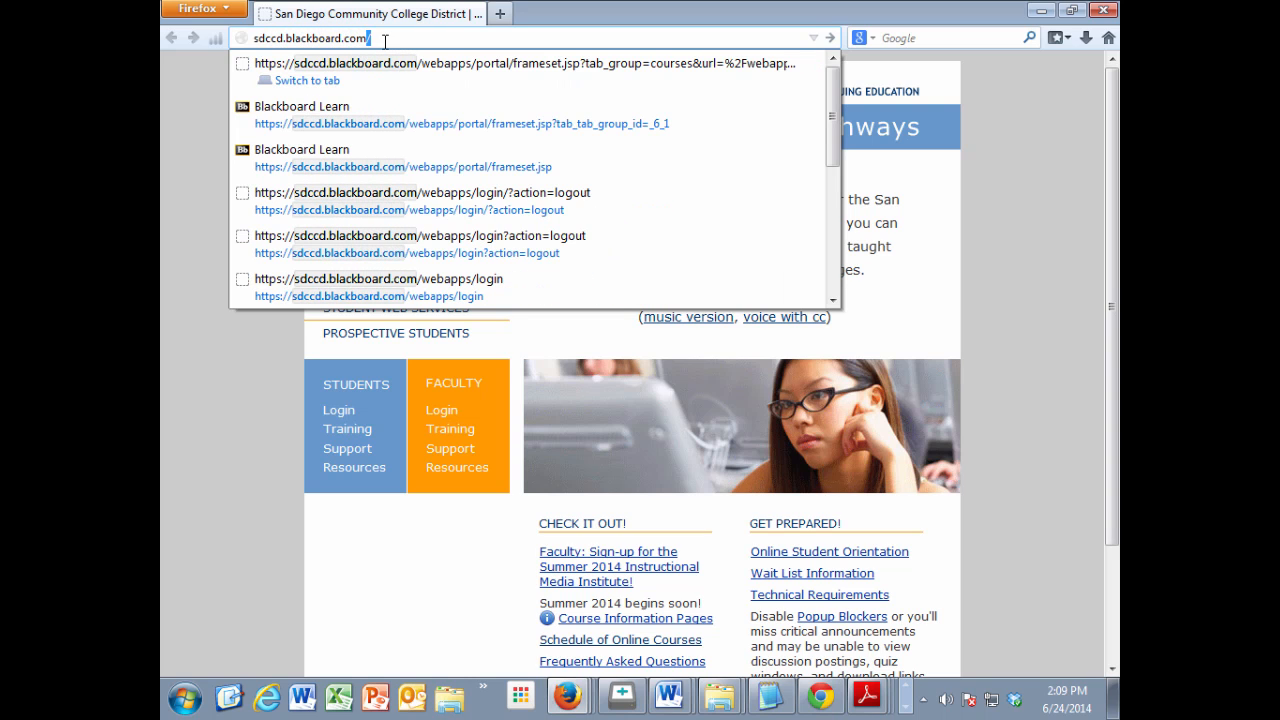
{"action": "key", "text": "Return"}
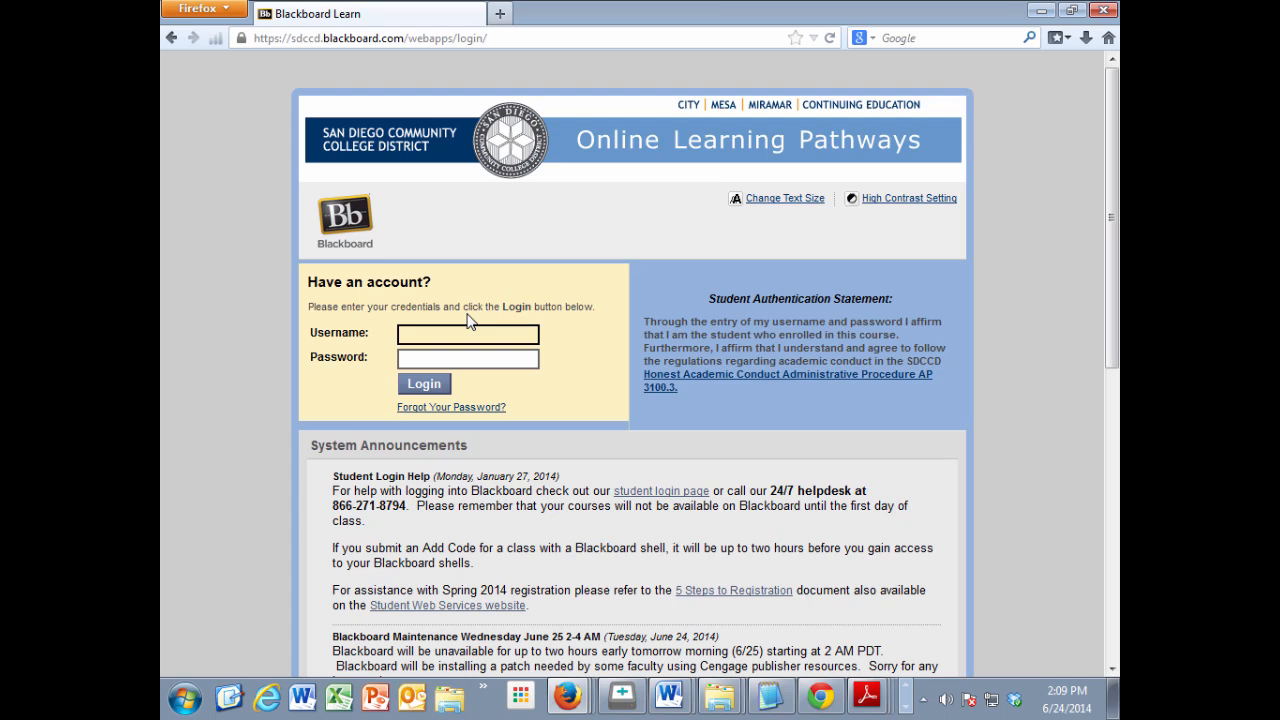
Step: Log in to Blackboard with the student account's username and password
{"action": "type", "text": "1010101"}
{"action": "left_click", "coordinate": [459, 360]}
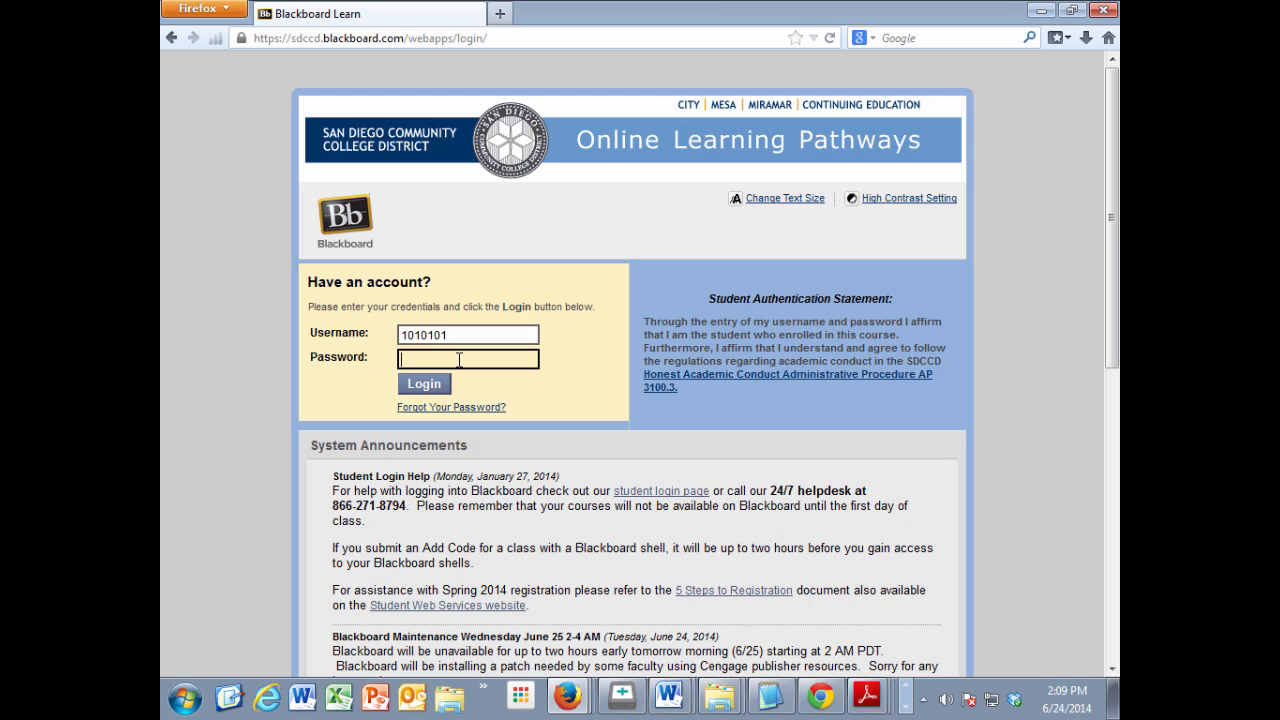
{"action": "type", "text": "*****"}
{"action": "left_click", "coordinate": [415, 382]}
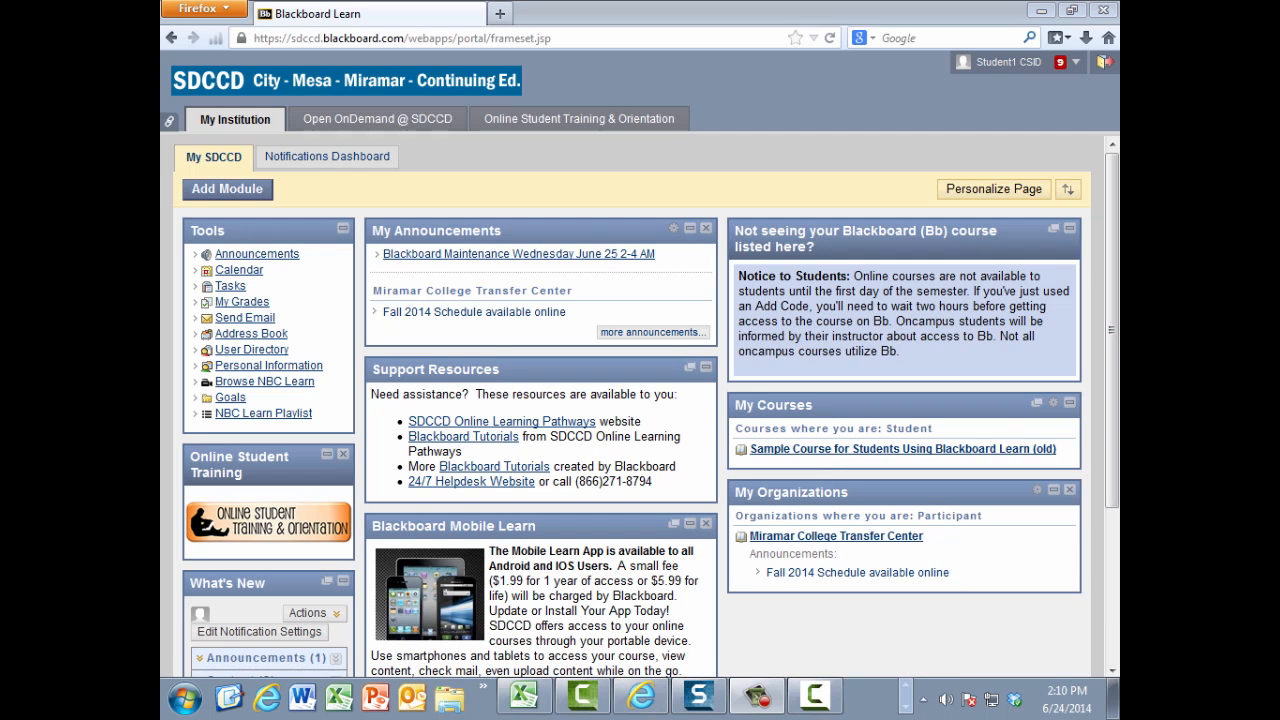
Step: Stop the screen recording and set the presentation start at 0:01
{"action": "left_click_drag", "start_coordinate": [1028, 136], "coordinate": [751, 136]}
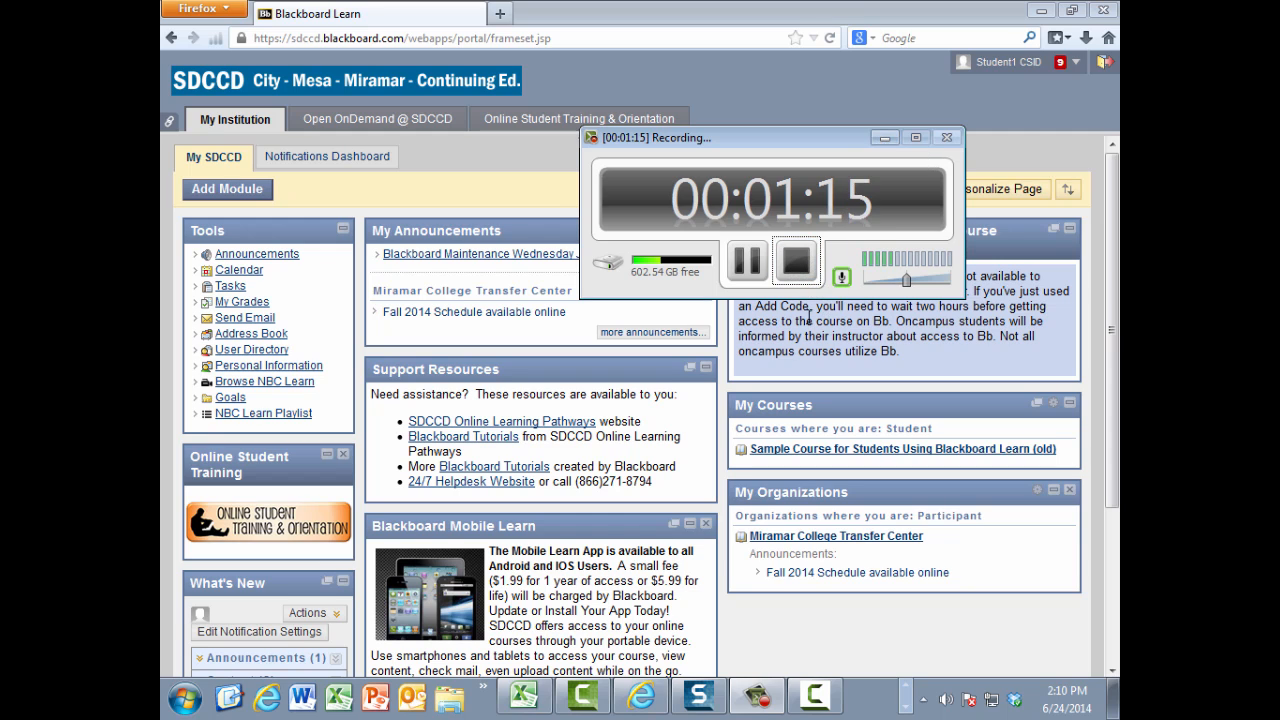
{"action": "left_click", "coordinate": [796, 265]}
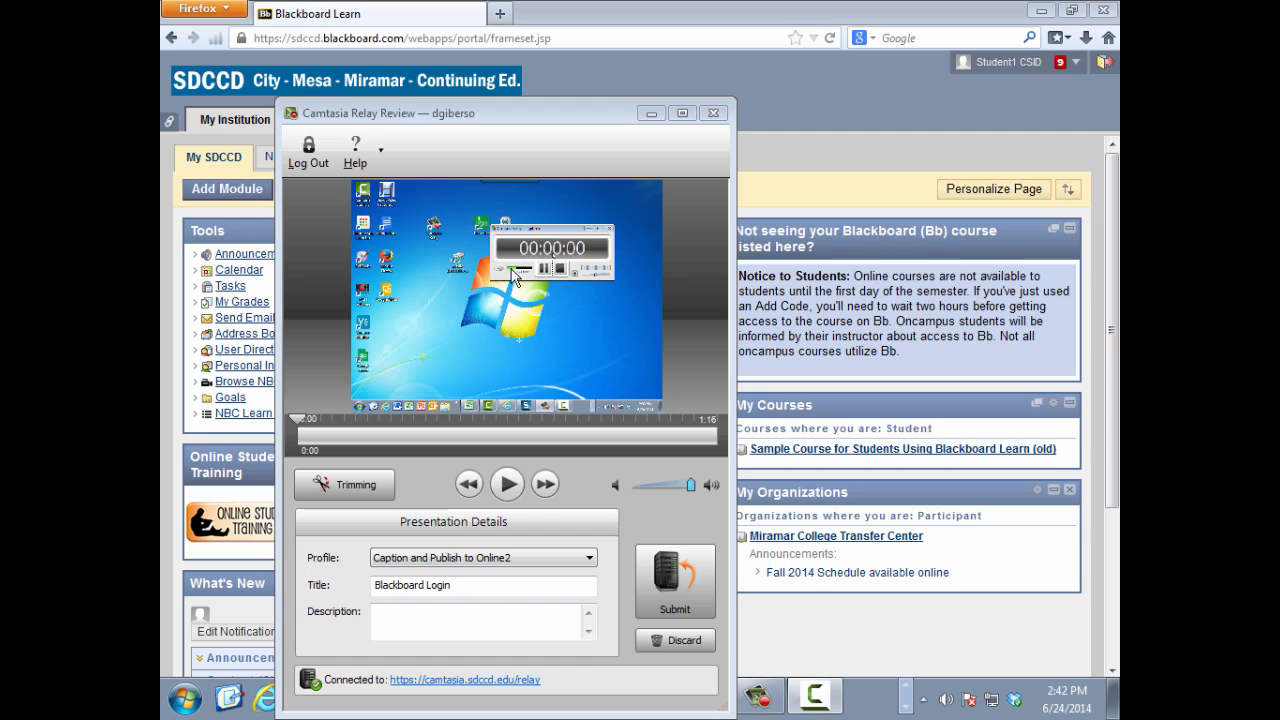
{"action": "left_click", "coordinate": [297, 417]}
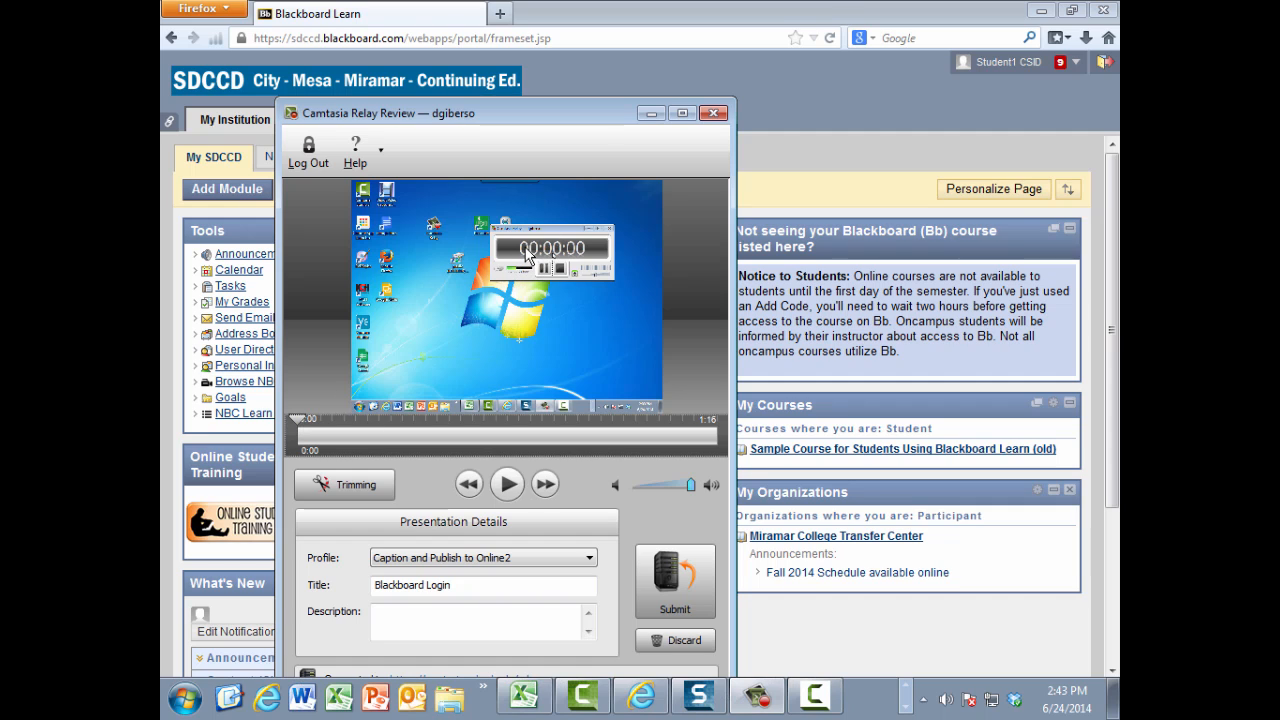
{"action": "left_click_drag", "start_coordinate": [297, 419], "coordinate": [308, 420]}
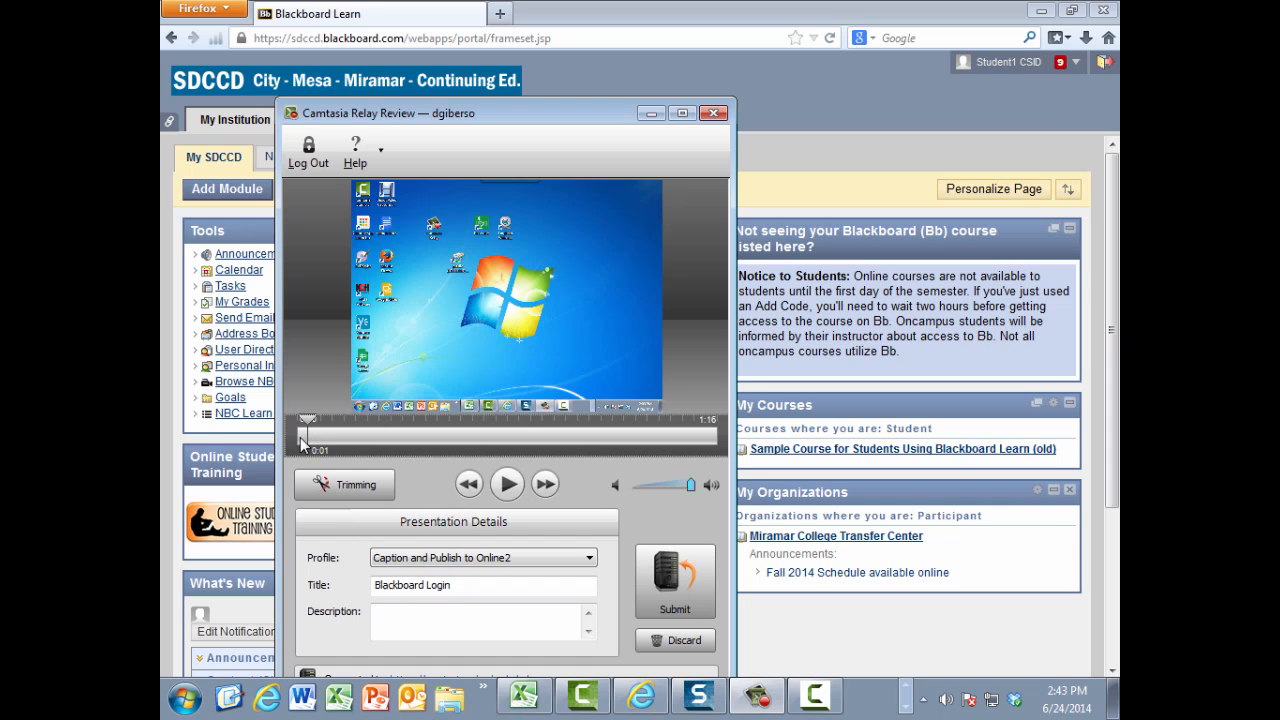
{"action": "left_click", "coordinate": [344, 488]}
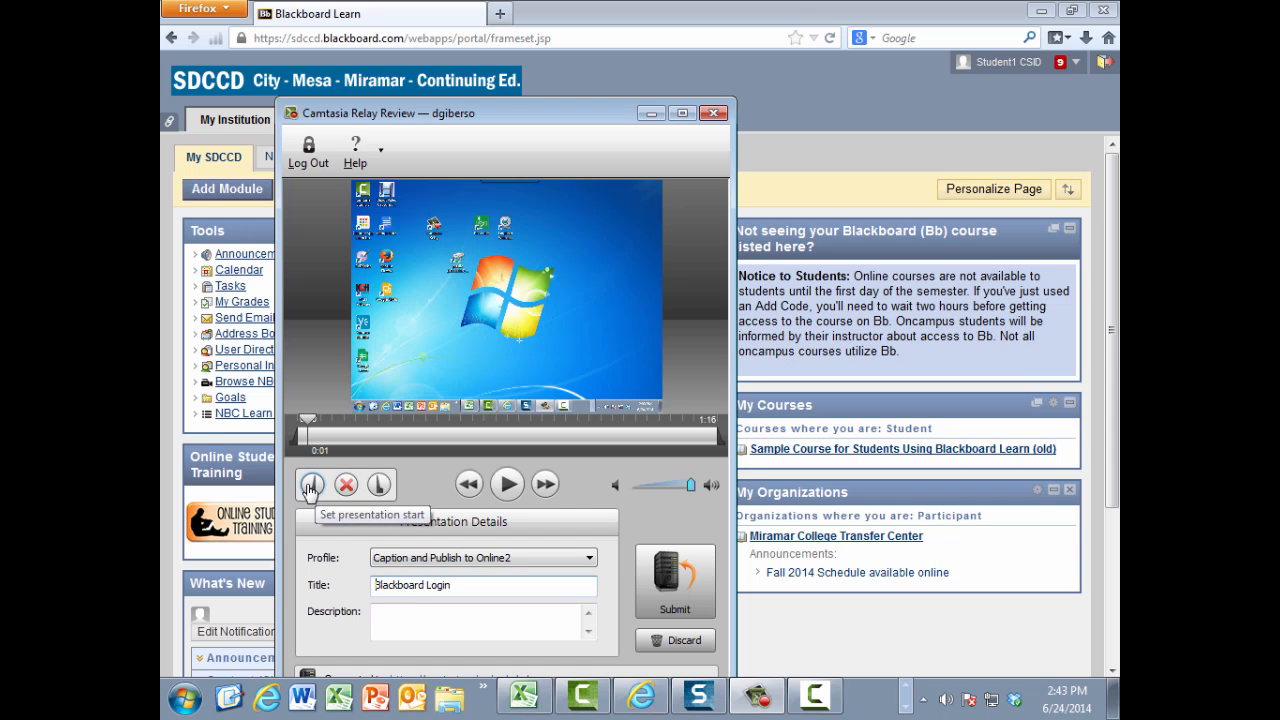
{"action": "left_click", "coordinate": [311, 487]}
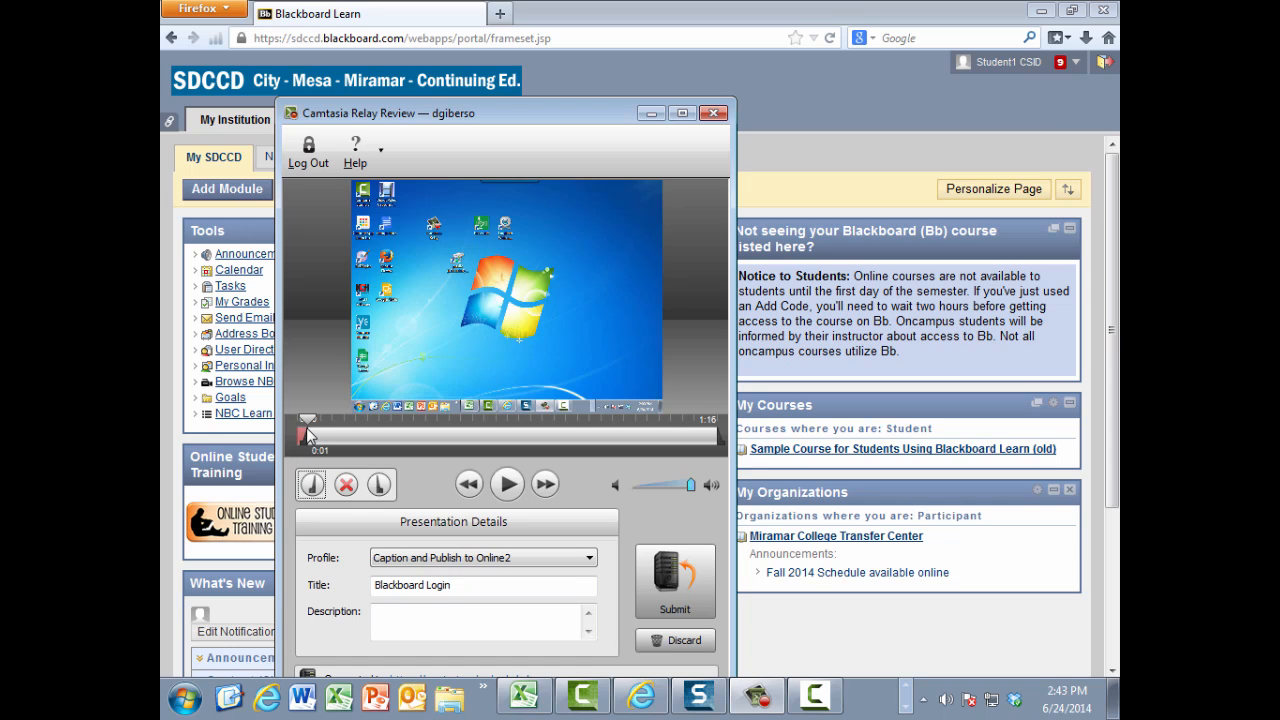
Step: Set the presentation end at 0:59 and submit the presentation for upload to the server
{"action": "left_click_drag", "start_coordinate": [310, 425], "coordinate": [625, 434]}
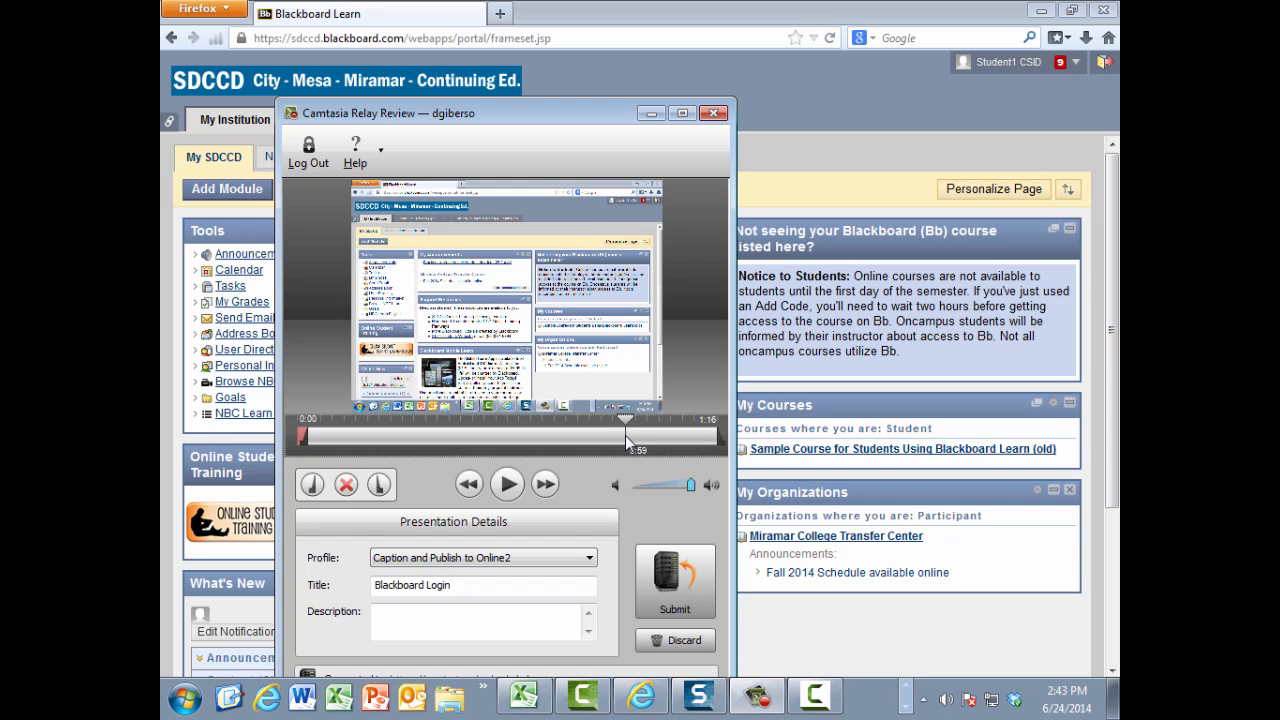
{"action": "left_click", "coordinate": [381, 487]}
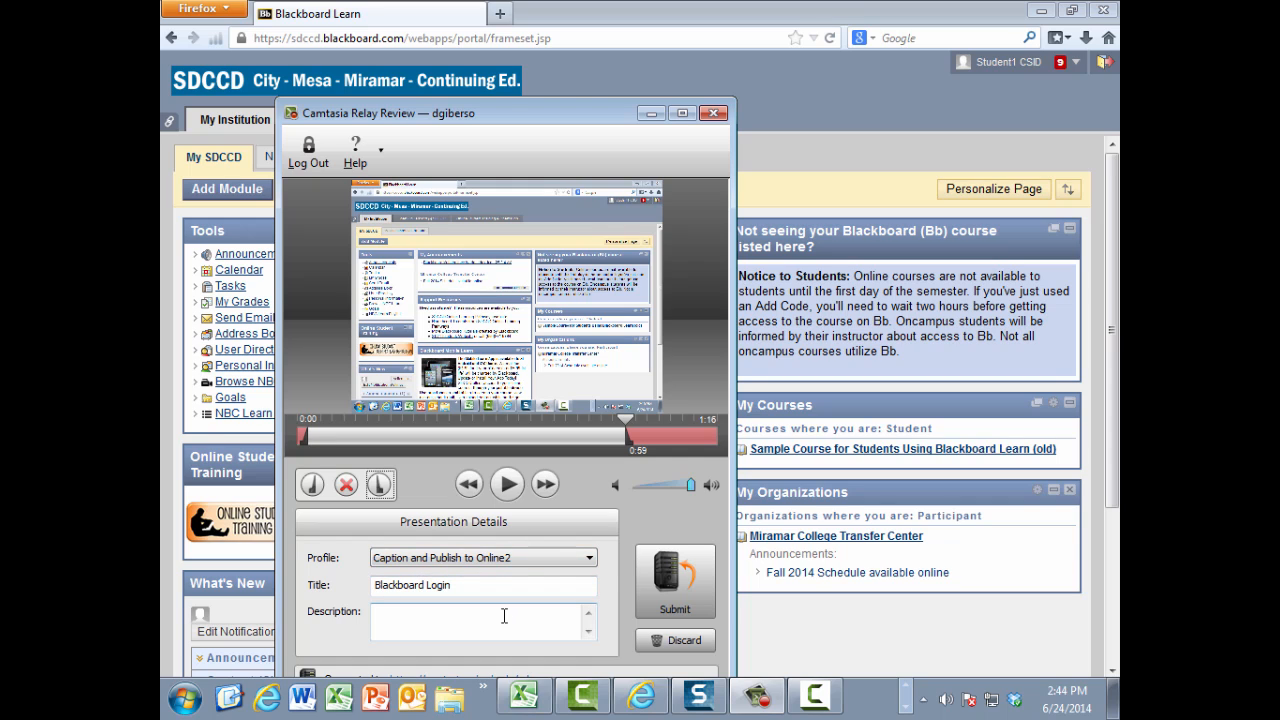
{"action": "left_click", "coordinate": [666, 585]}
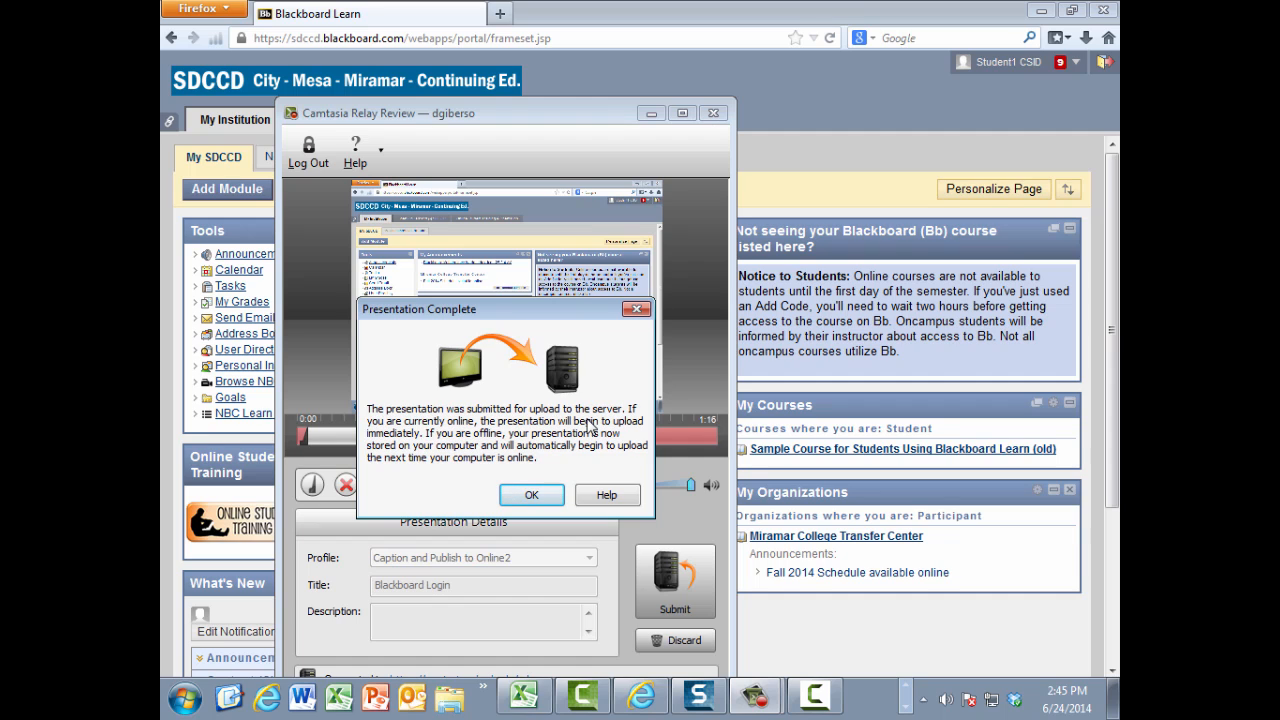
{"action": "left_click", "coordinate": [533, 495]}
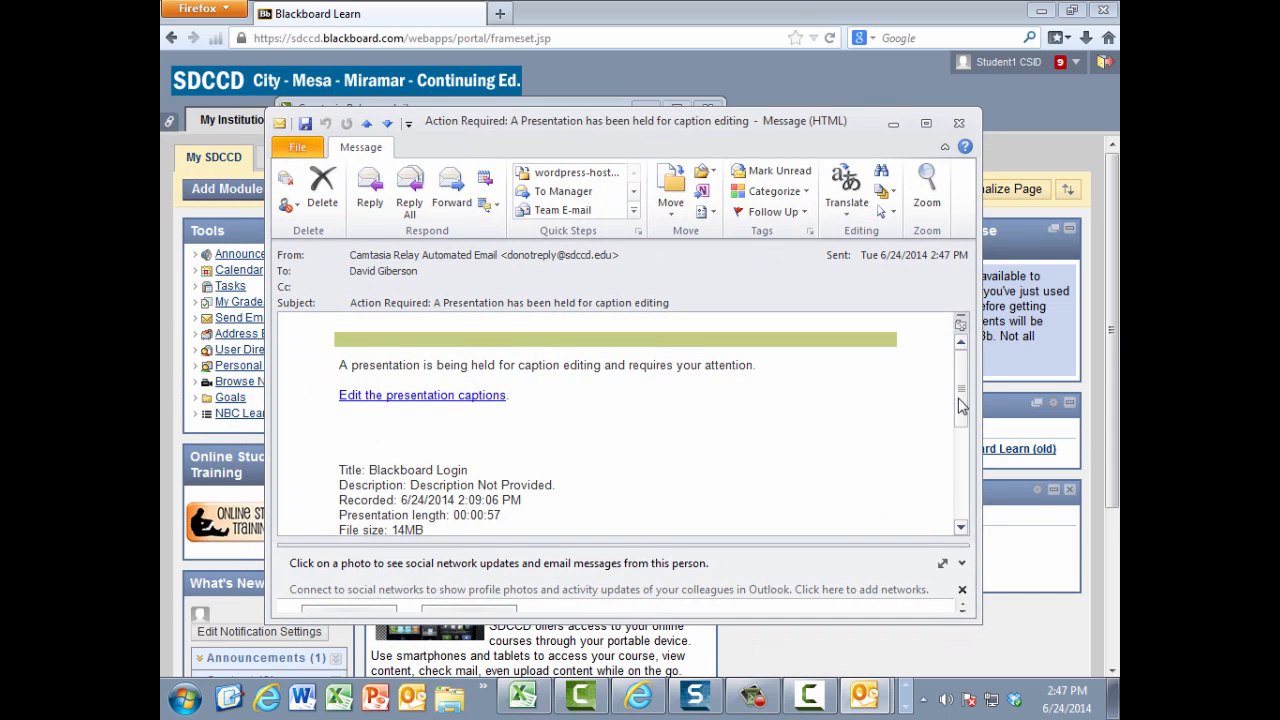
Step: Follow the caption editing link in the notification e-mail and sign in to Camtasia Relay with the account username and password
{"action": "scroll", "coordinate": [958, 402], "scroll_direction": "down", "scroll_amount": 1}
{"action": "scroll", "coordinate": [958, 402], "scroll_direction": "up", "scroll_amount": 1}
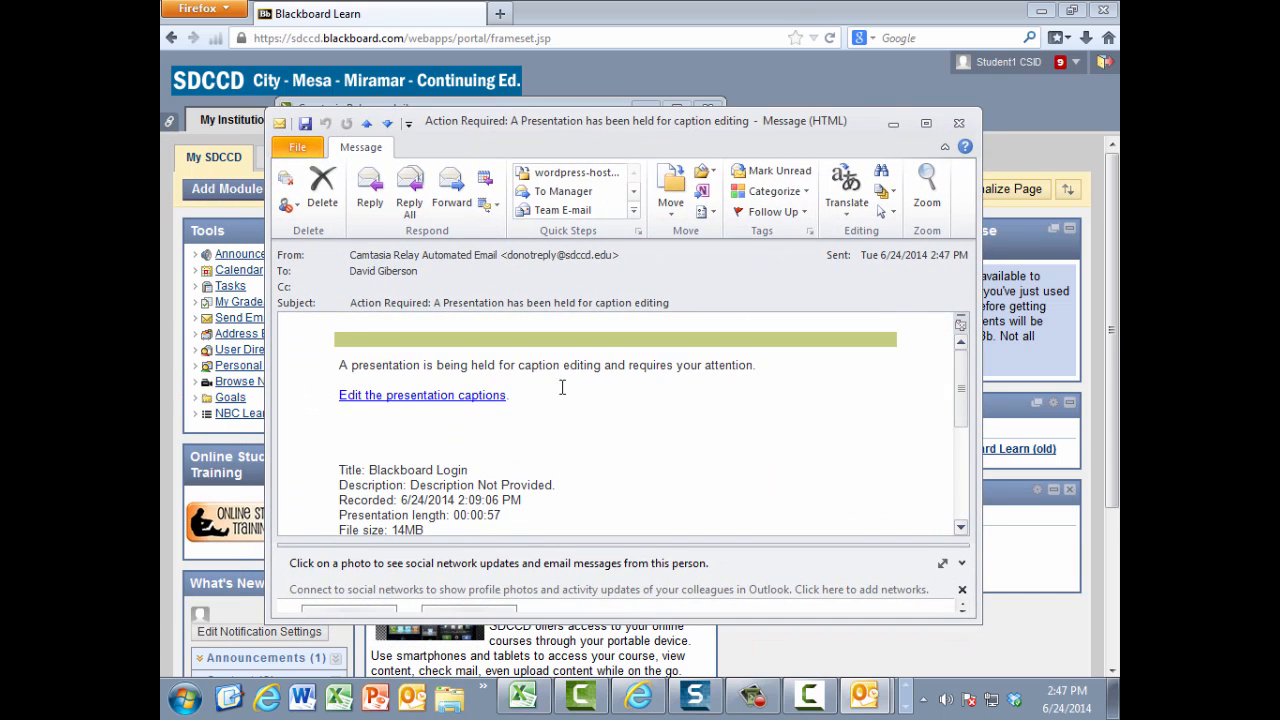
{"action": "left_click", "coordinate": [446, 396]}
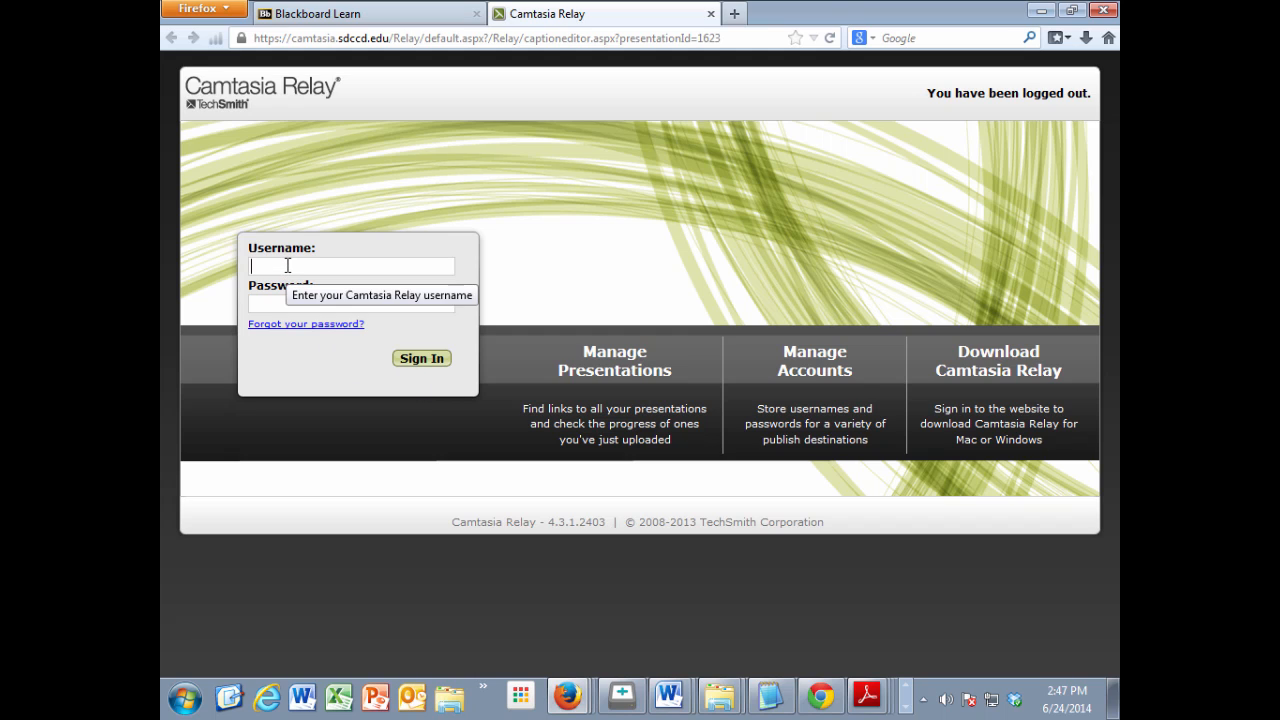
{"action": "type", "text": "dgi"}
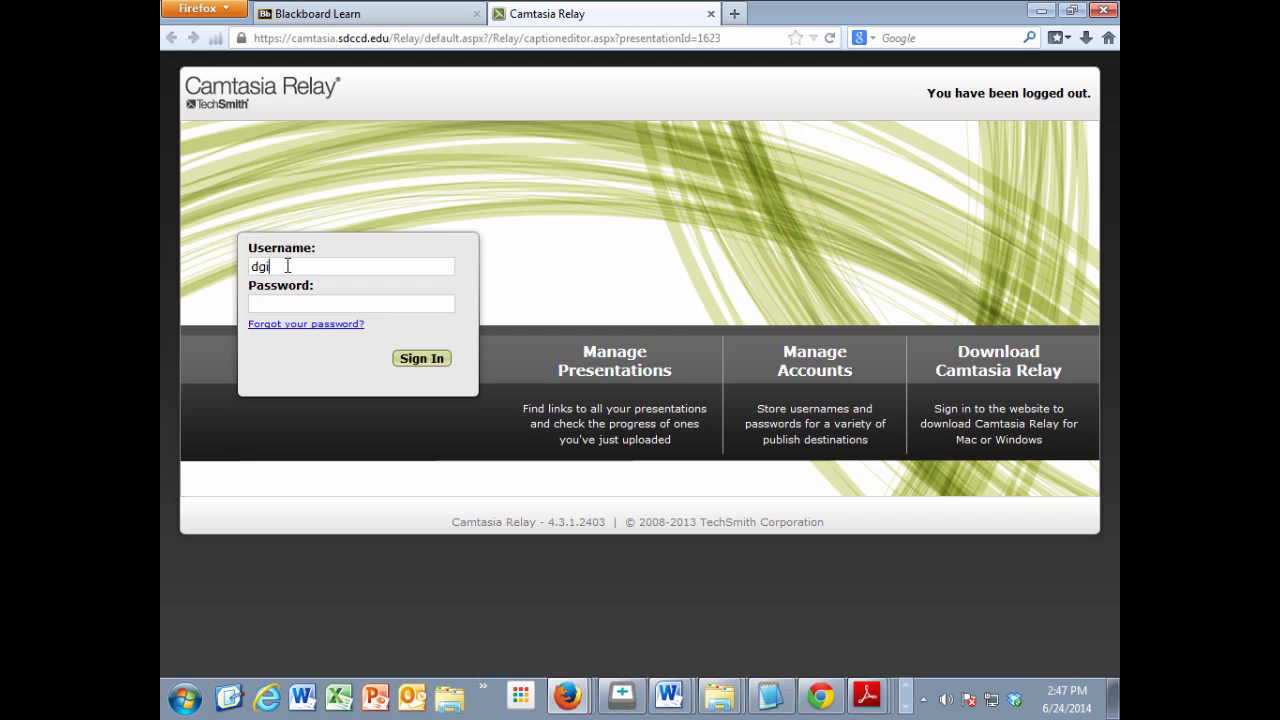
{"action": "type", "text": "berso"}
{"action": "key", "text": "Tab"}
{"action": "type", "text": "••••••"}
{"action": "key", "text": "Return"}
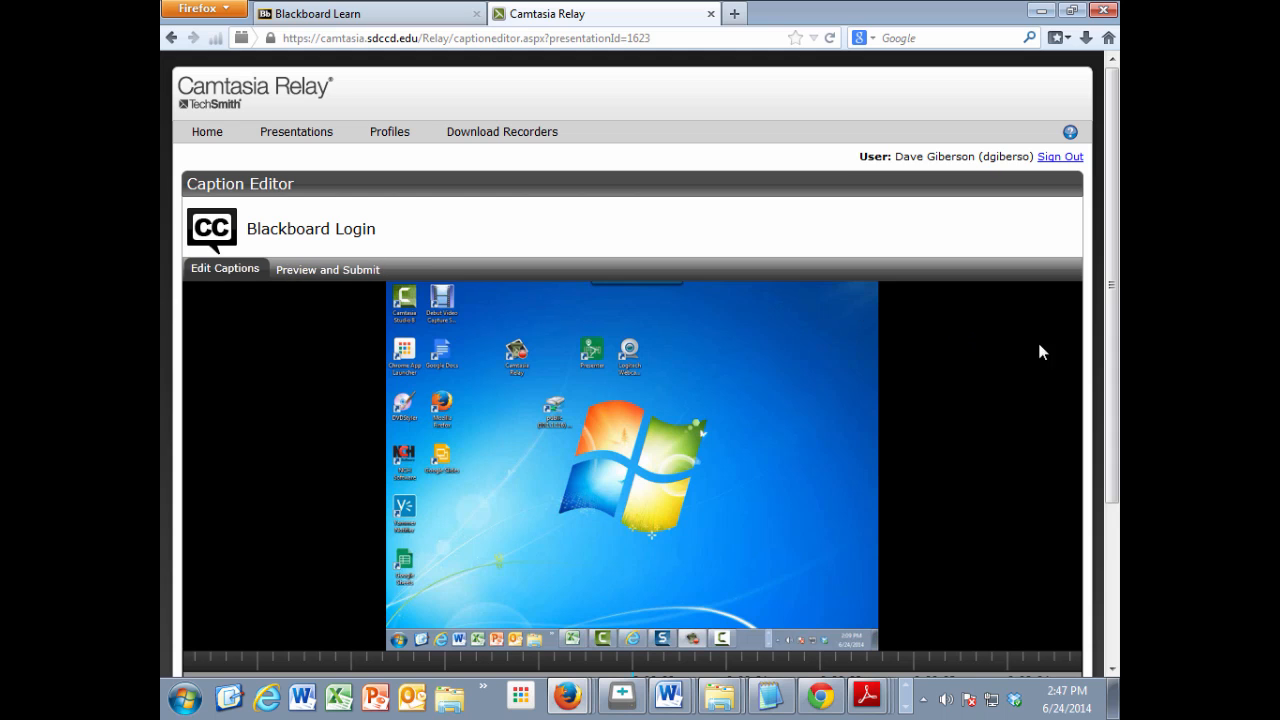
Step: Play the Blackboard Login presentation in the Caption Editor and pause it on the first caption
{"action": "left_click_drag", "start_coordinate": [1112, 368], "coordinate": [1114, 416]}
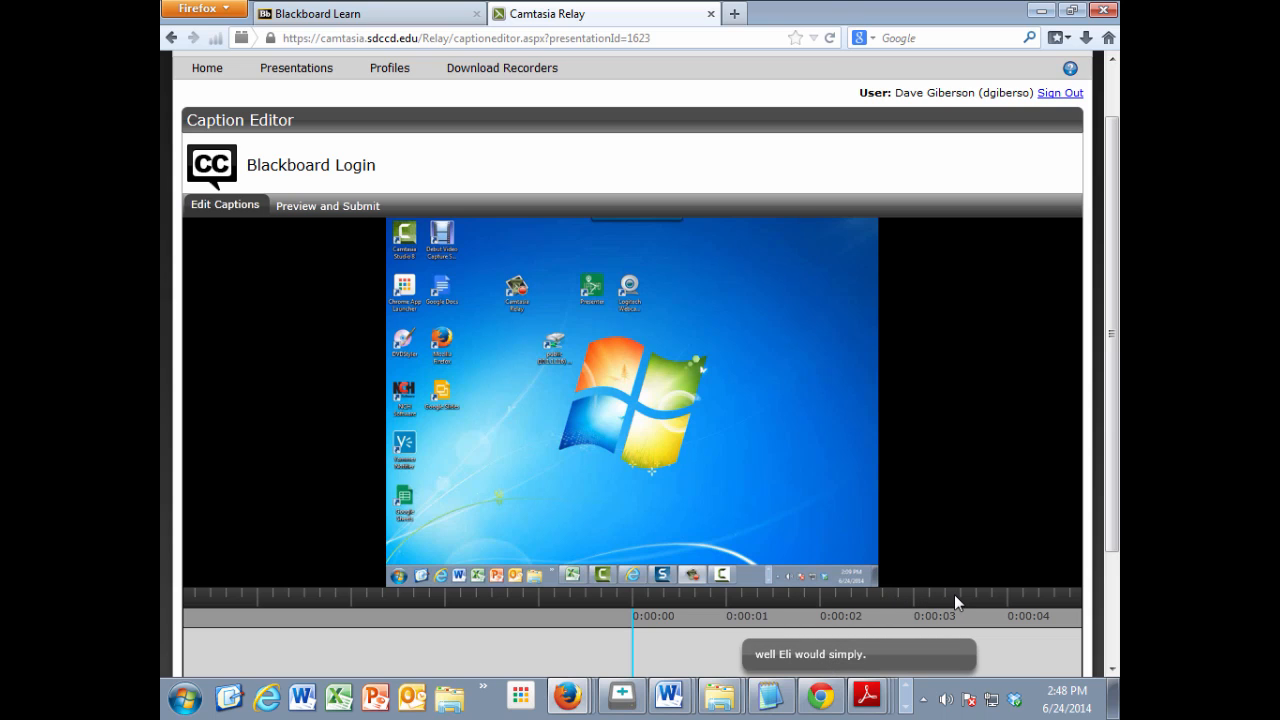
{"action": "mouse_move", "coordinate": [954, 594]}
{"action": "left_mouse_down"}
{"action": "mouse_move", "coordinate": [677, 609]}
{"action": "mouse_move", "coordinate": [298, 586]}
{"action": "mouse_move", "coordinate": [620, 636]}
{"action": "mouse_move", "coordinate": [974, 598]}
{"action": "left_mouse_up"}
{"action": "scroll", "coordinate": [1115, 577], "scroll_direction": "down", "scroll_amount": 1}
{"action": "scroll", "coordinate": [1115, 577], "scroll_direction": "down", "scroll_amount": 2}
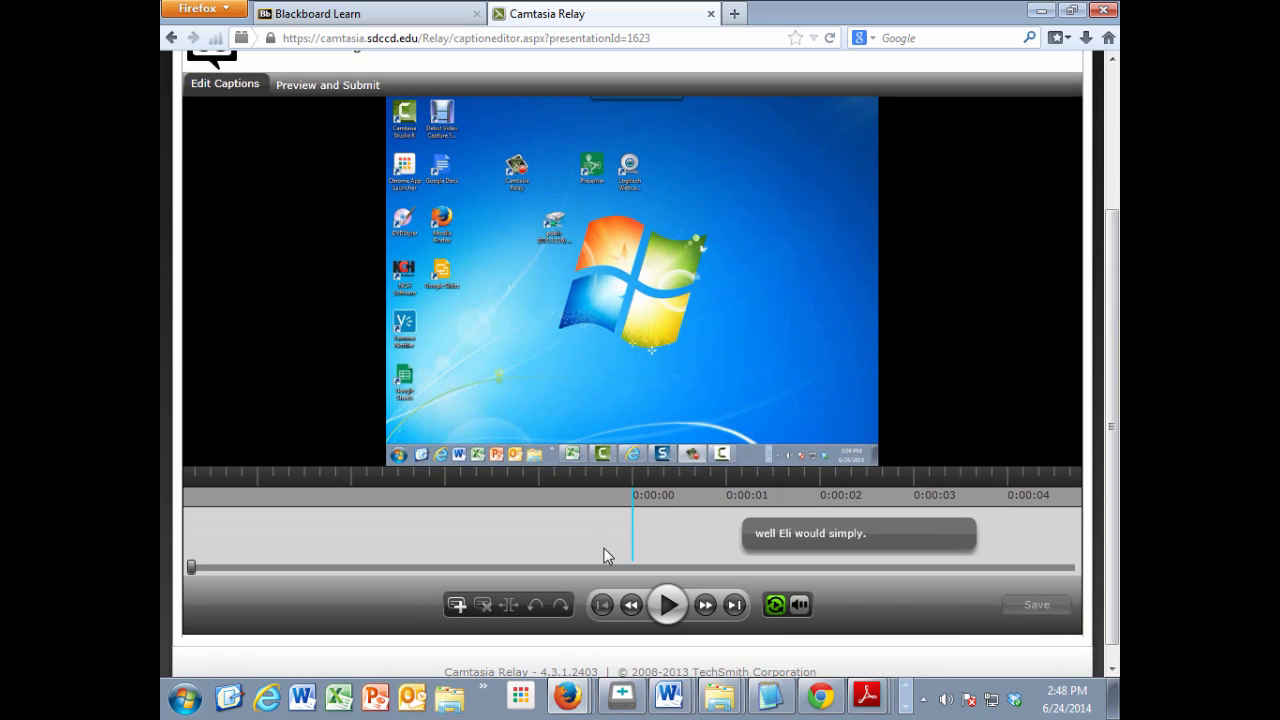
{"action": "left_click", "coordinate": [668, 606]}
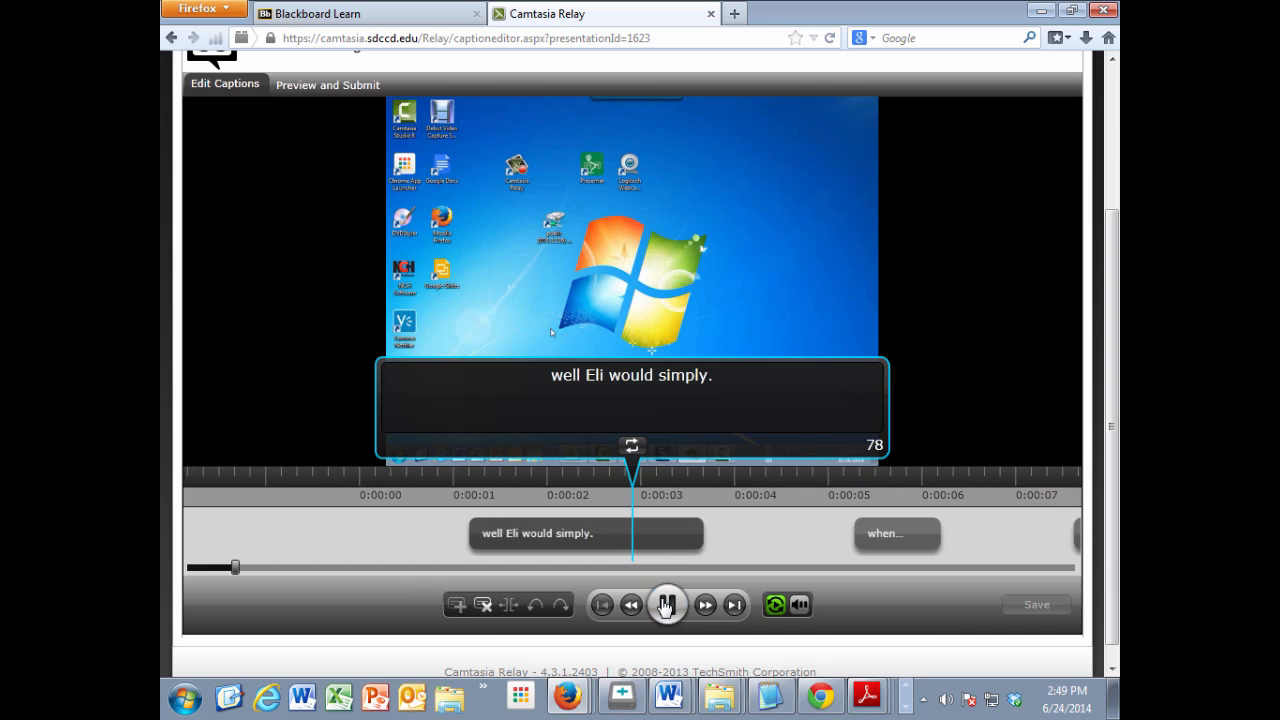
{"action": "left_click", "coordinate": [667, 605]}
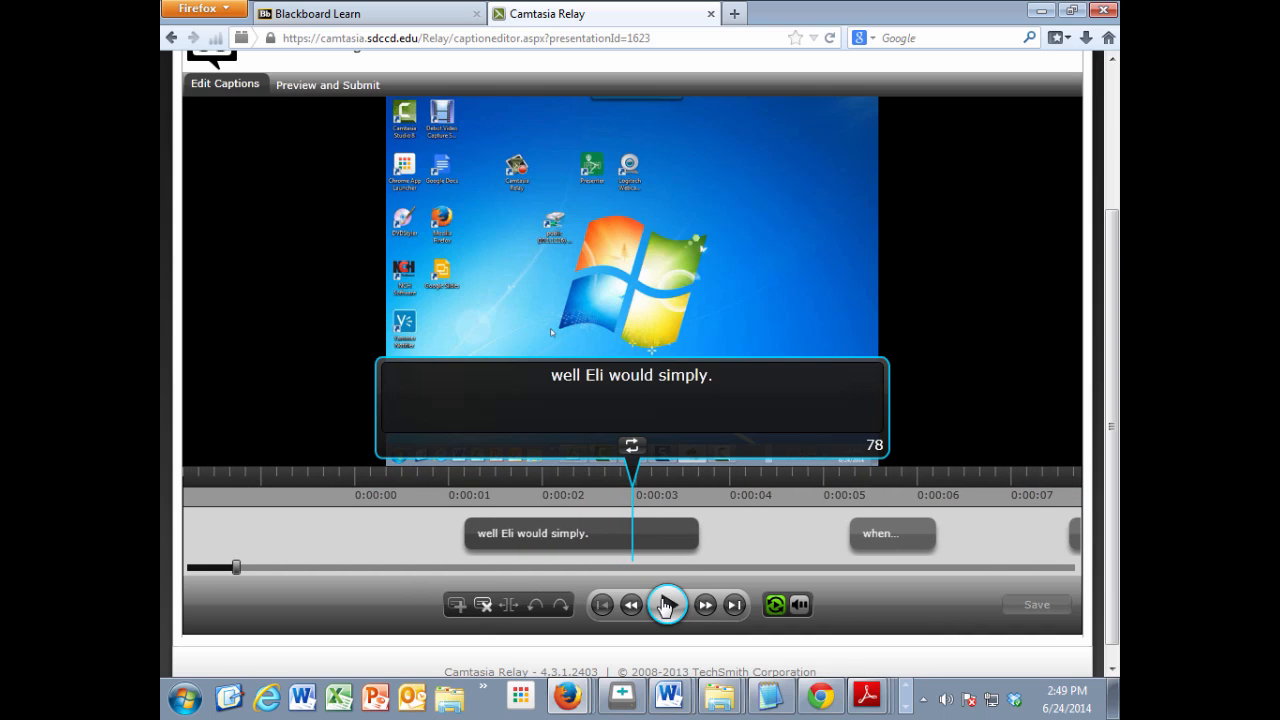
Step: Replace the whole text of the first caption with "To log into Blackboard"
{"action": "left_click_drag", "start_coordinate": [724, 378], "coordinate": [456, 345]}
{"action": "type", "text": "T"}
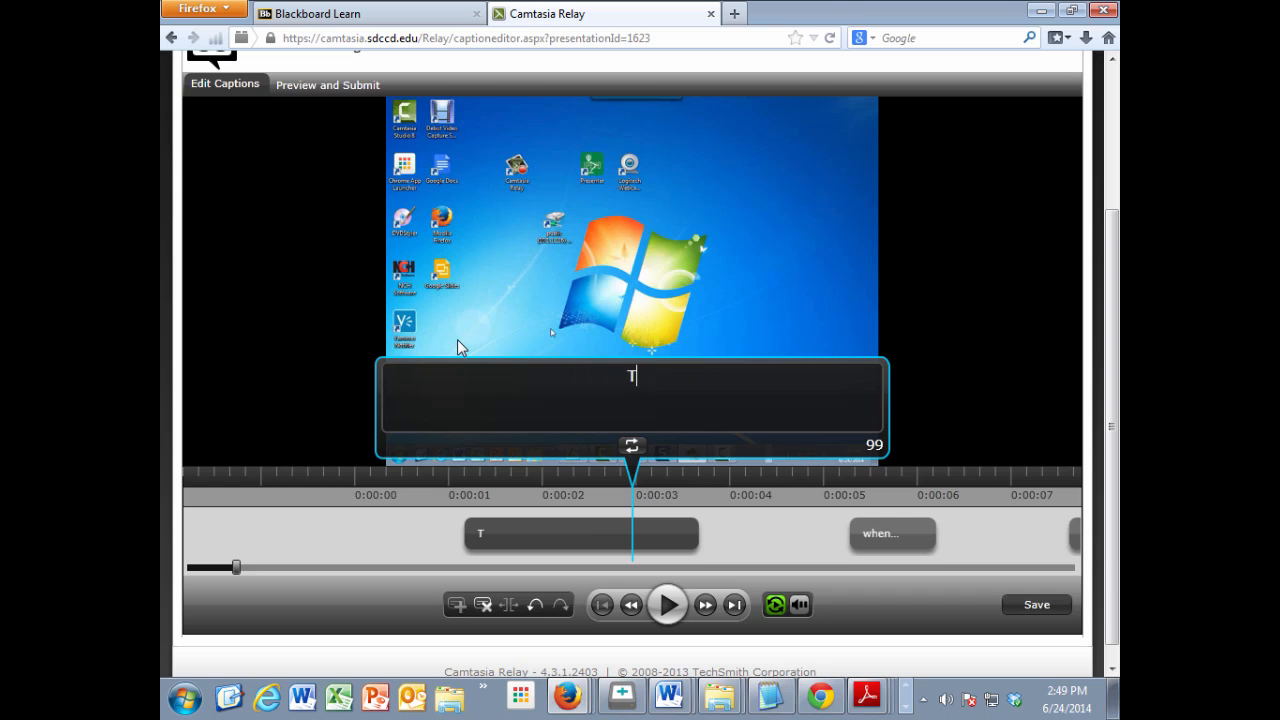
{"action": "type", "text": "o log"}
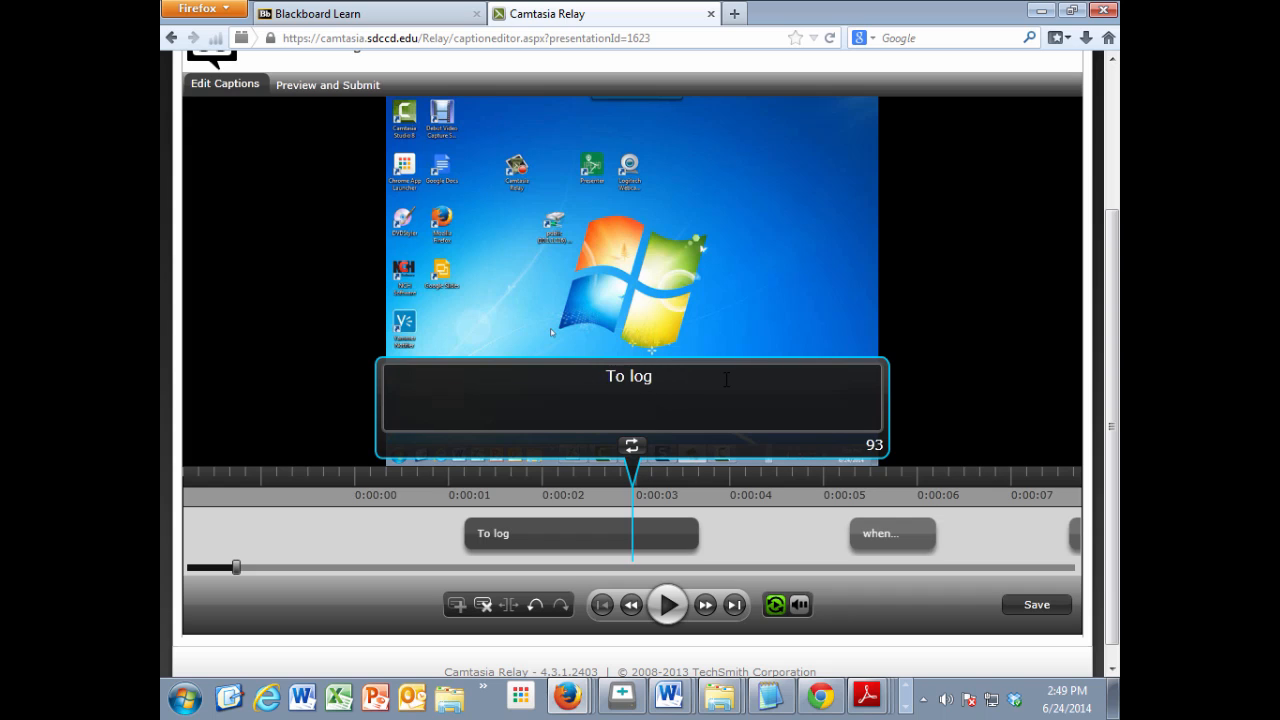
{"action": "type", "text": "into Blac"}
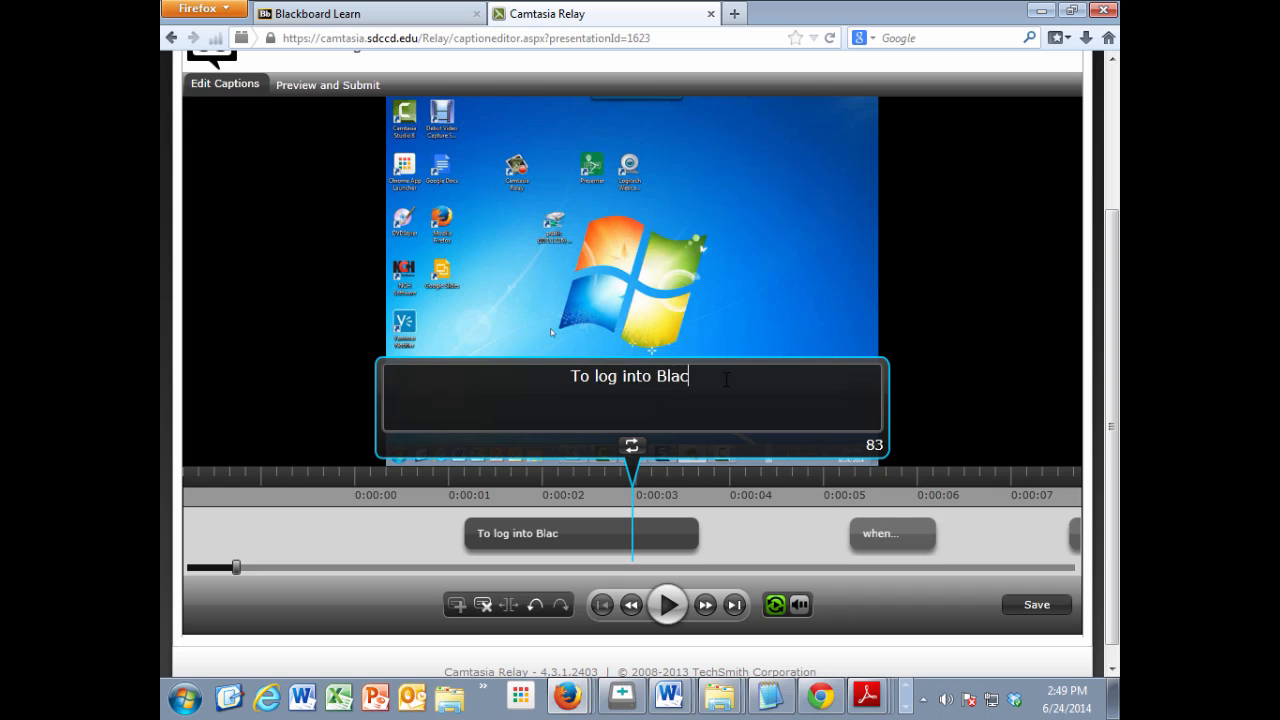
{"action": "type", "text": "kbord"}
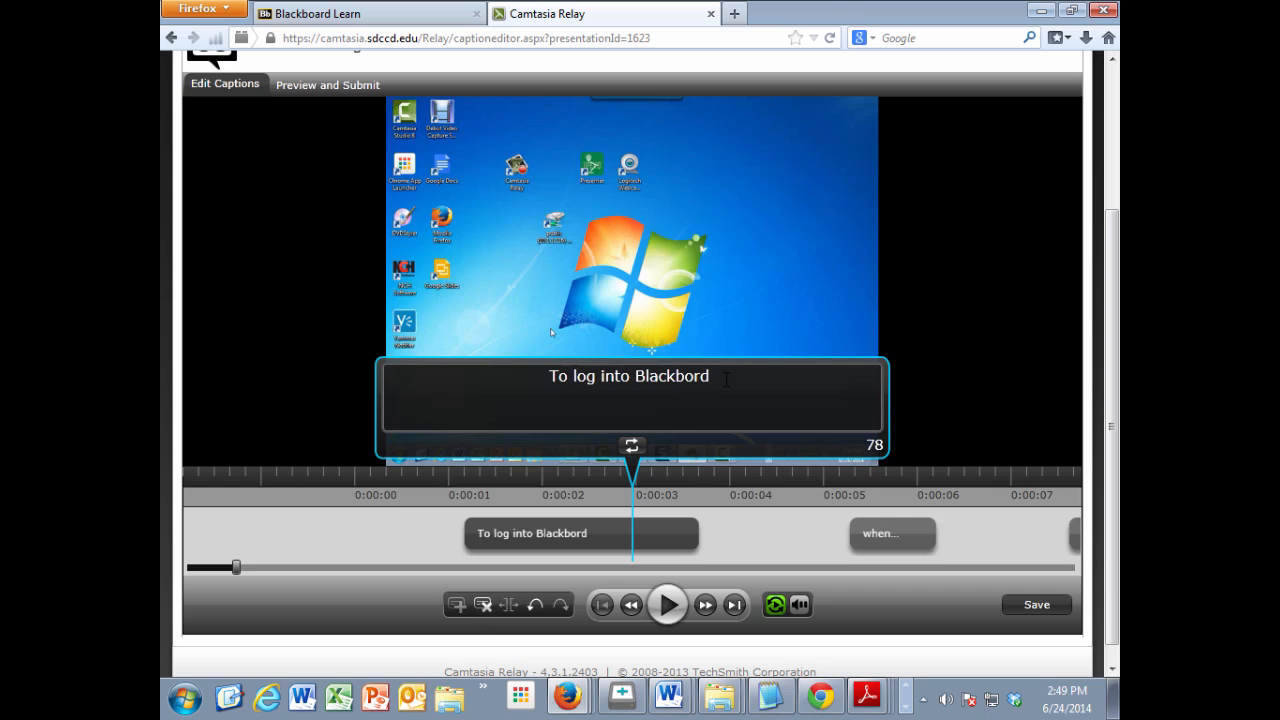
{"action": "key", "text": "BackSpace"}
{"action": "key", "text": "BackSpace"}
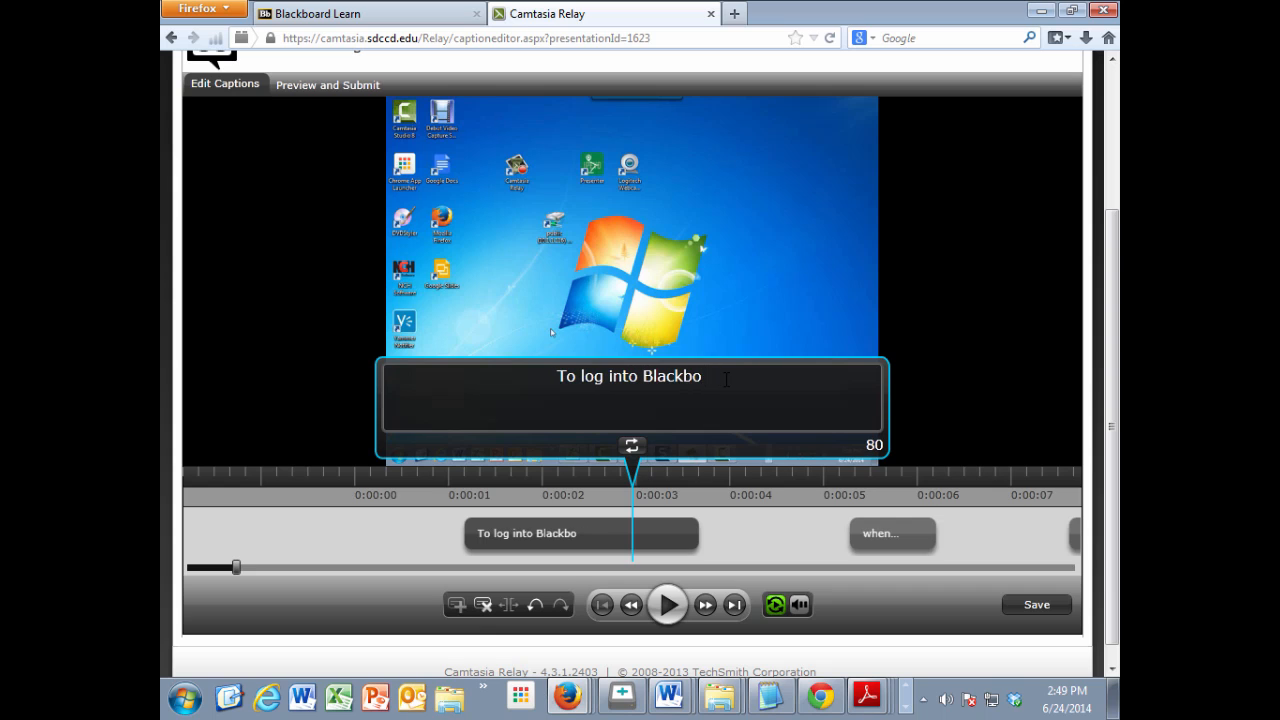
{"action": "type", "text": "ard"}
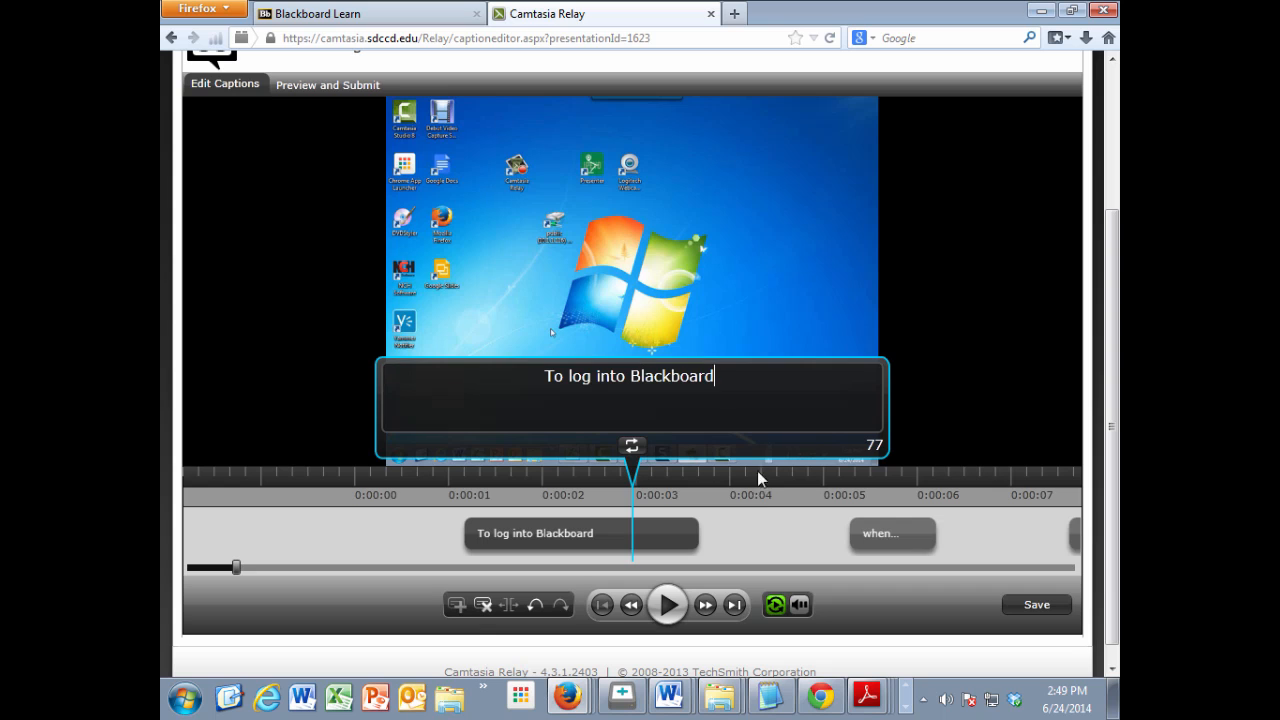
Step: Replay the first caption and extend its text to "To log into Blackboard, simply"
{"action": "left_click", "coordinate": [668, 604]}
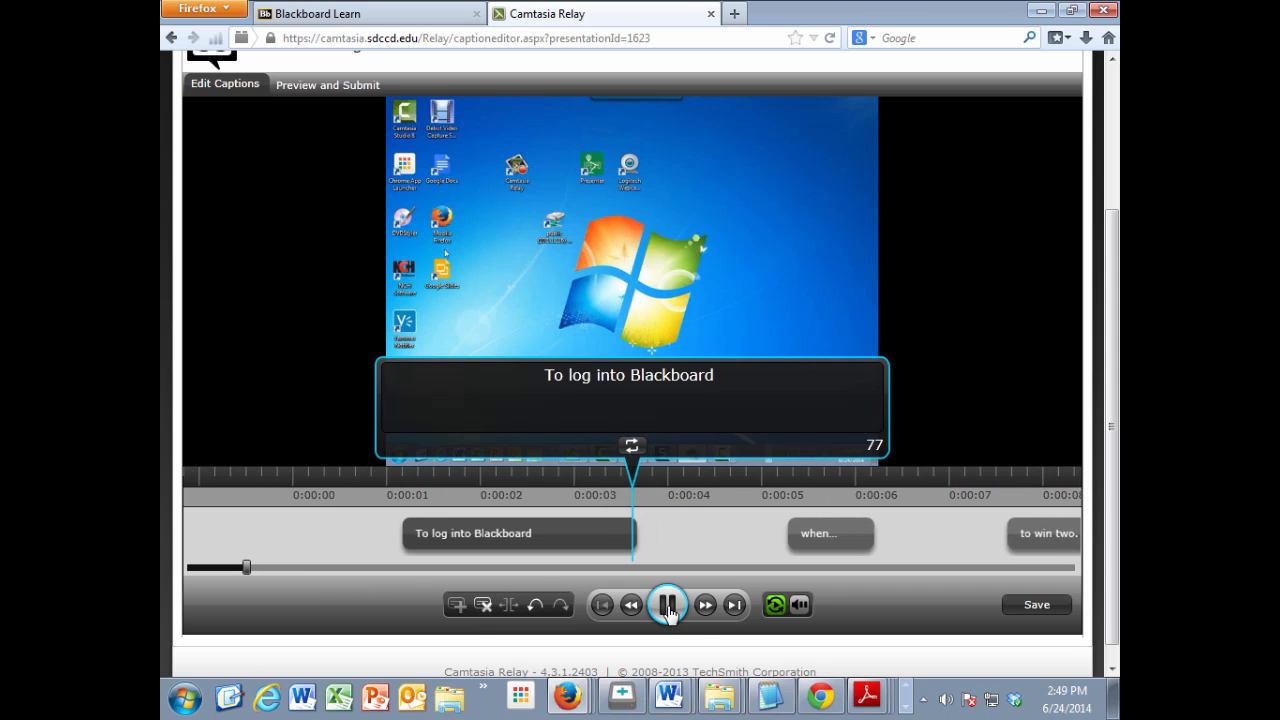
{"action": "left_click", "coordinate": [526, 534]}
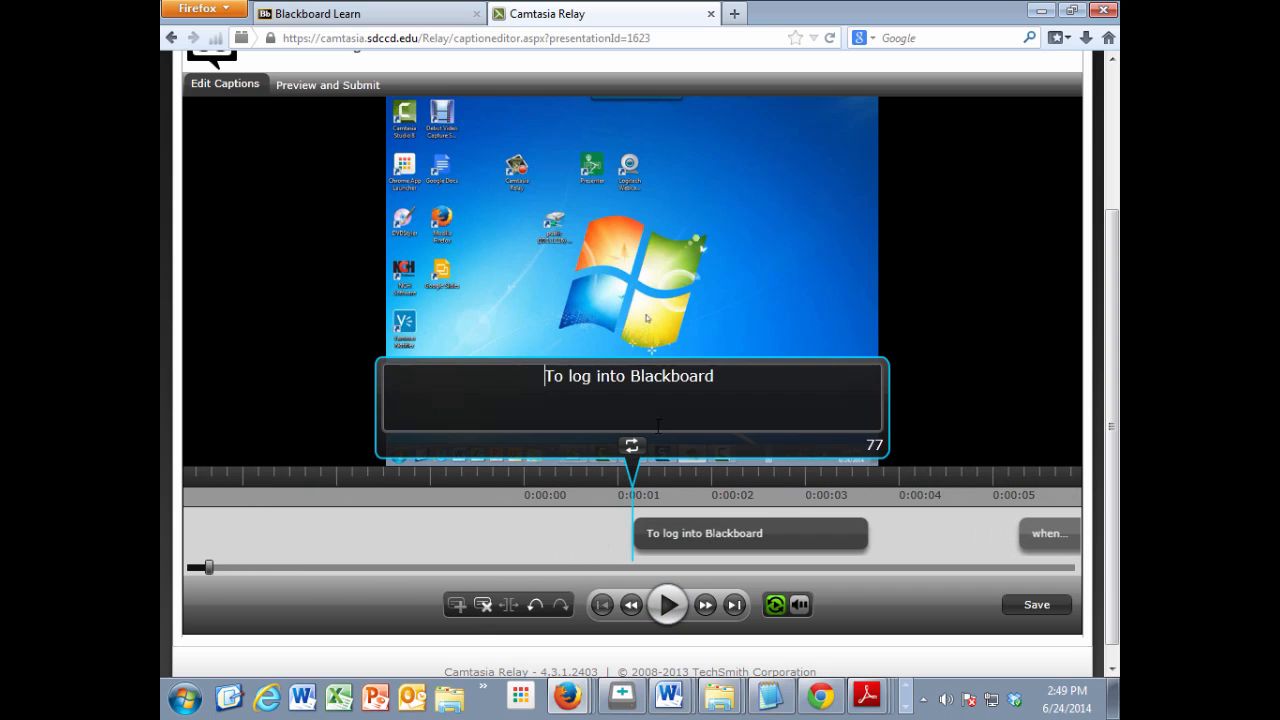
{"action": "left_click", "coordinate": [726, 379]}
{"action": "type", "text": ", sim"}
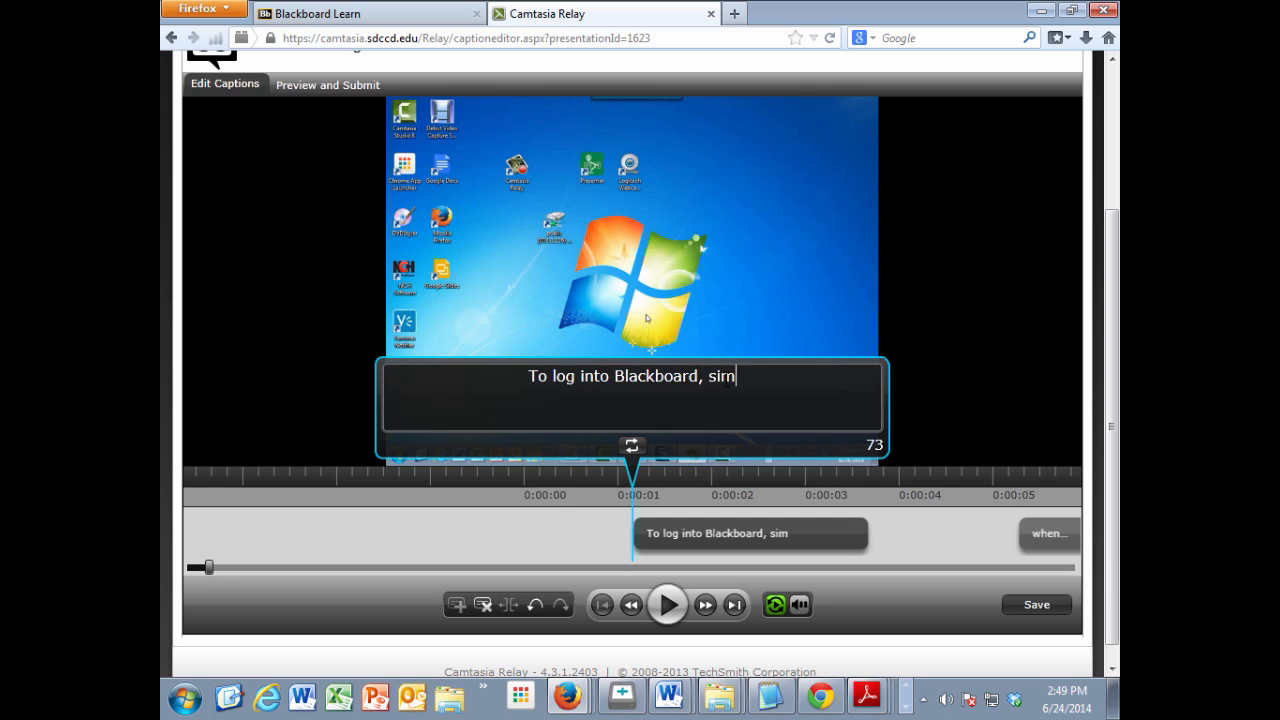
{"action": "type", "text": "ply"}
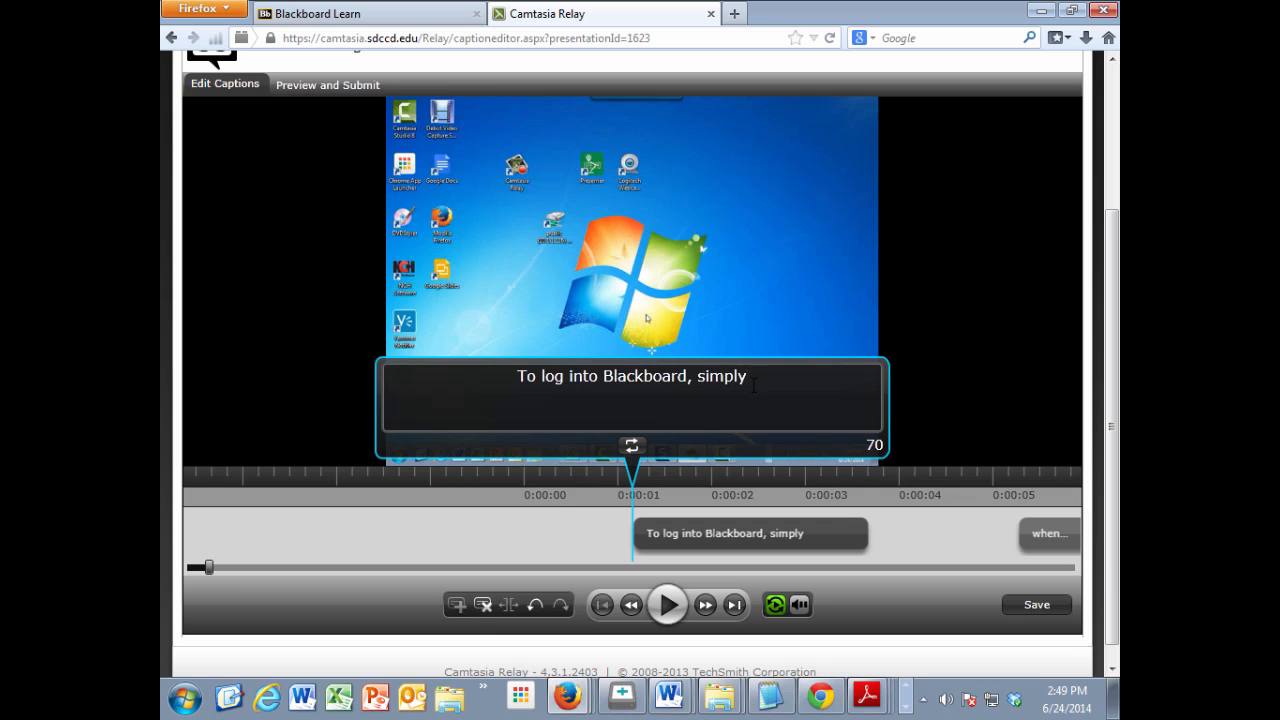
Step: Play the edited first caption, and try rewinding and fast-forwarding through the presentation, returning to its start
{"action": "left_click", "coordinate": [731, 476]}
{"action": "left_click_drag", "start_coordinate": [667, 480], "coordinate": [711, 474]}
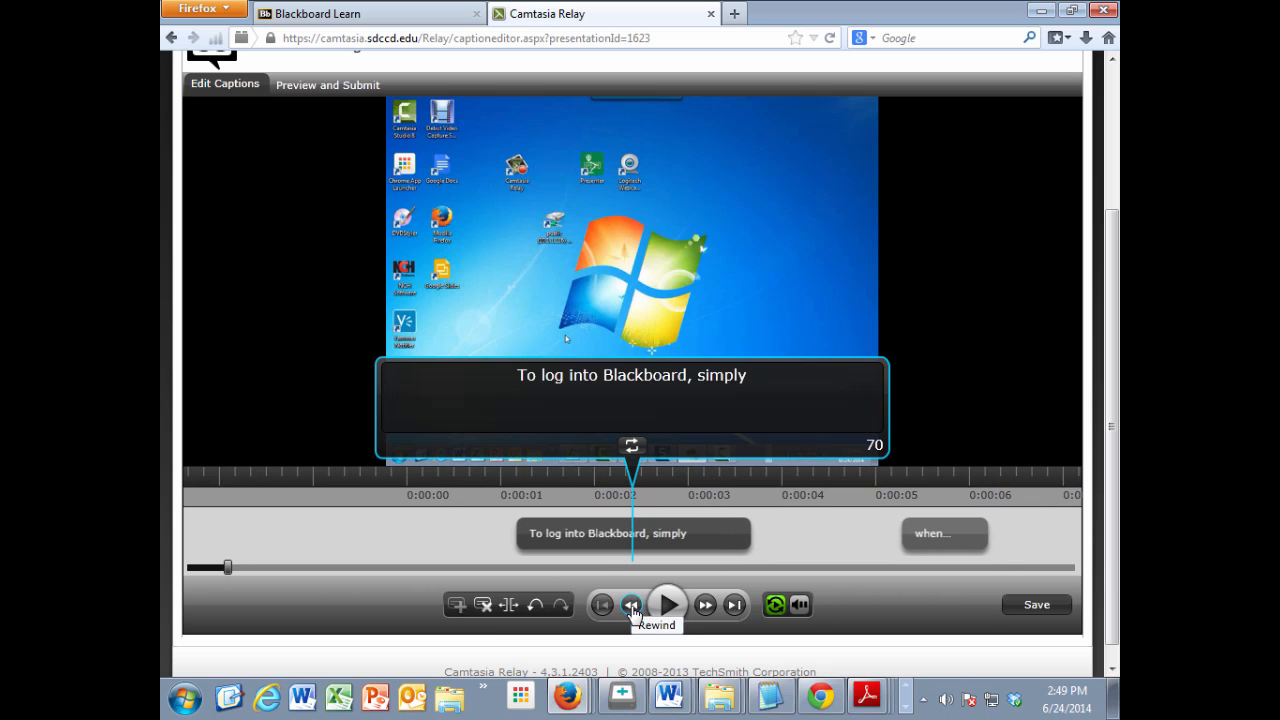
{"action": "left_click", "coordinate": [668, 606]}
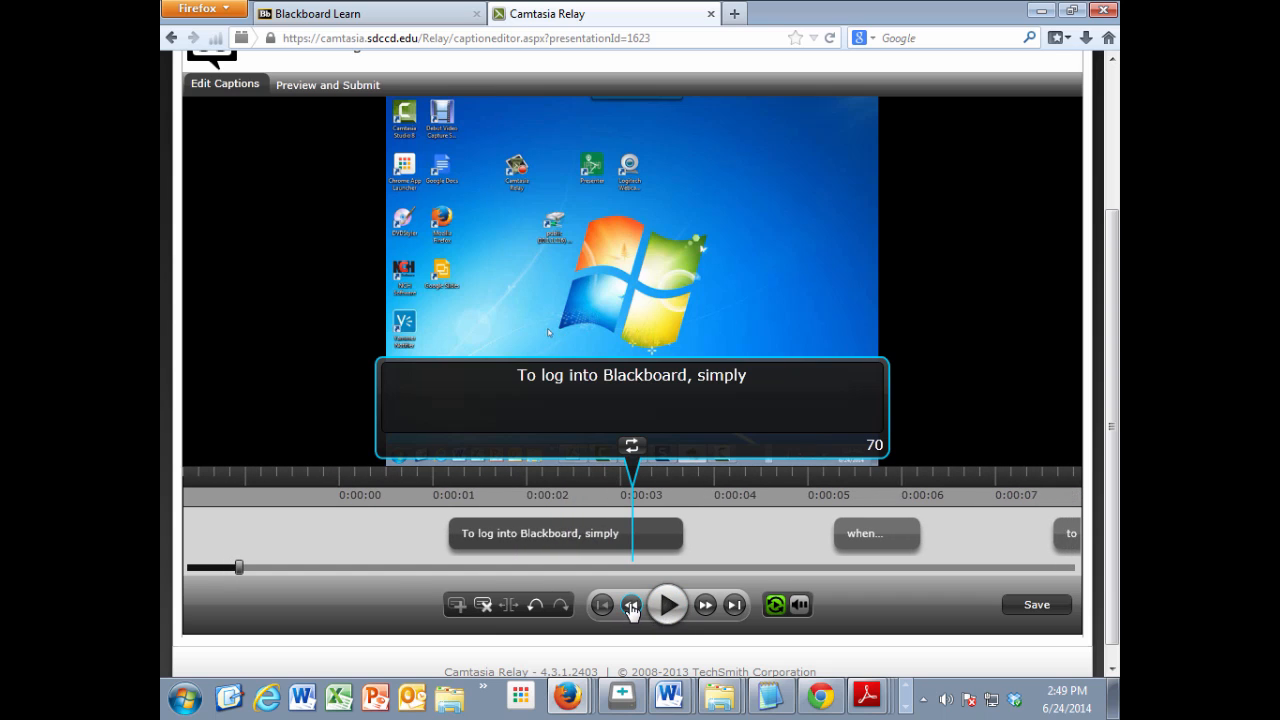
{"action": "left_click", "coordinate": [631, 606]}
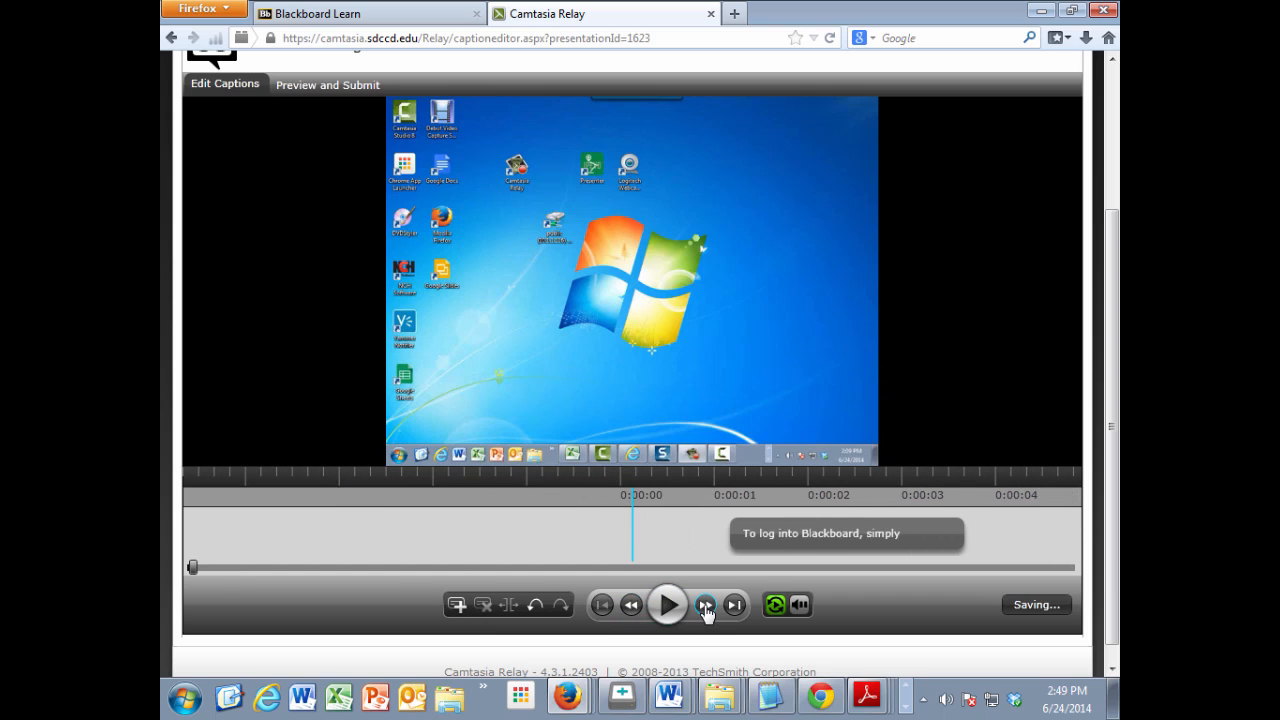
{"action": "left_click", "coordinate": [706, 605]}
{"action": "left_click", "coordinate": [706, 605]}
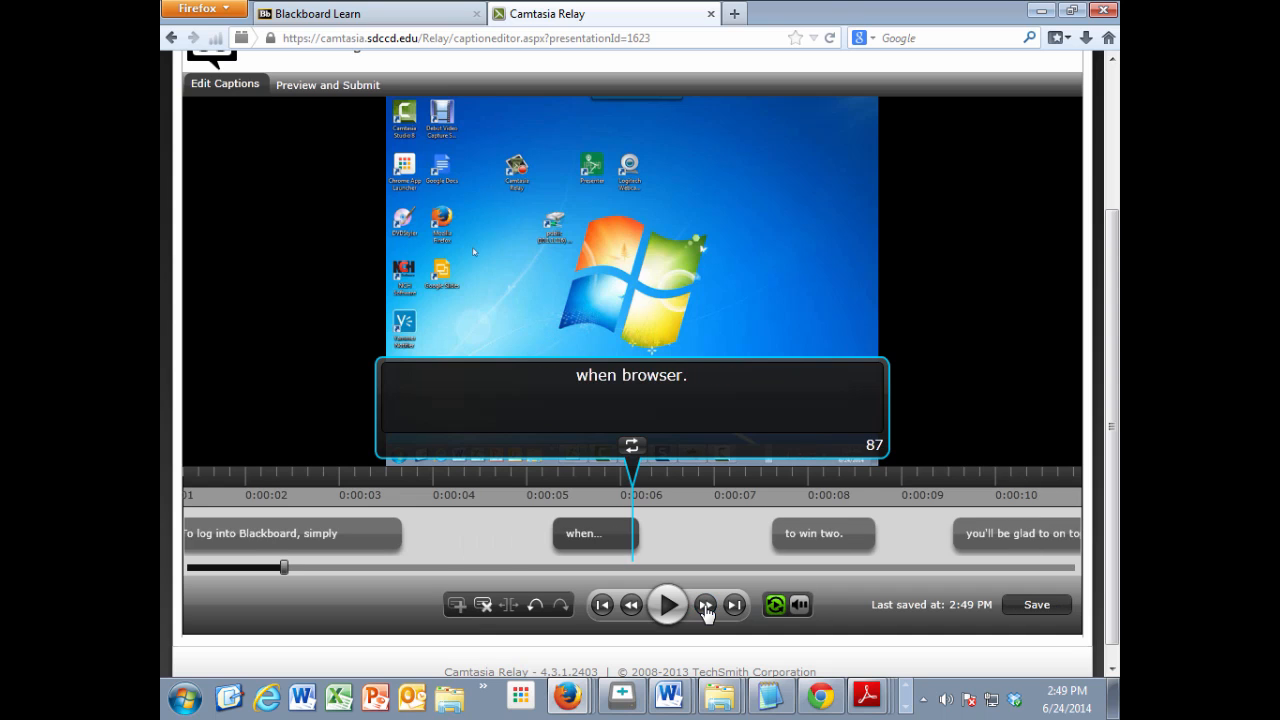
{"action": "left_click", "coordinate": [706, 605]}
{"action": "left_click", "coordinate": [631, 606]}
{"action": "left_click", "coordinate": [631, 606]}
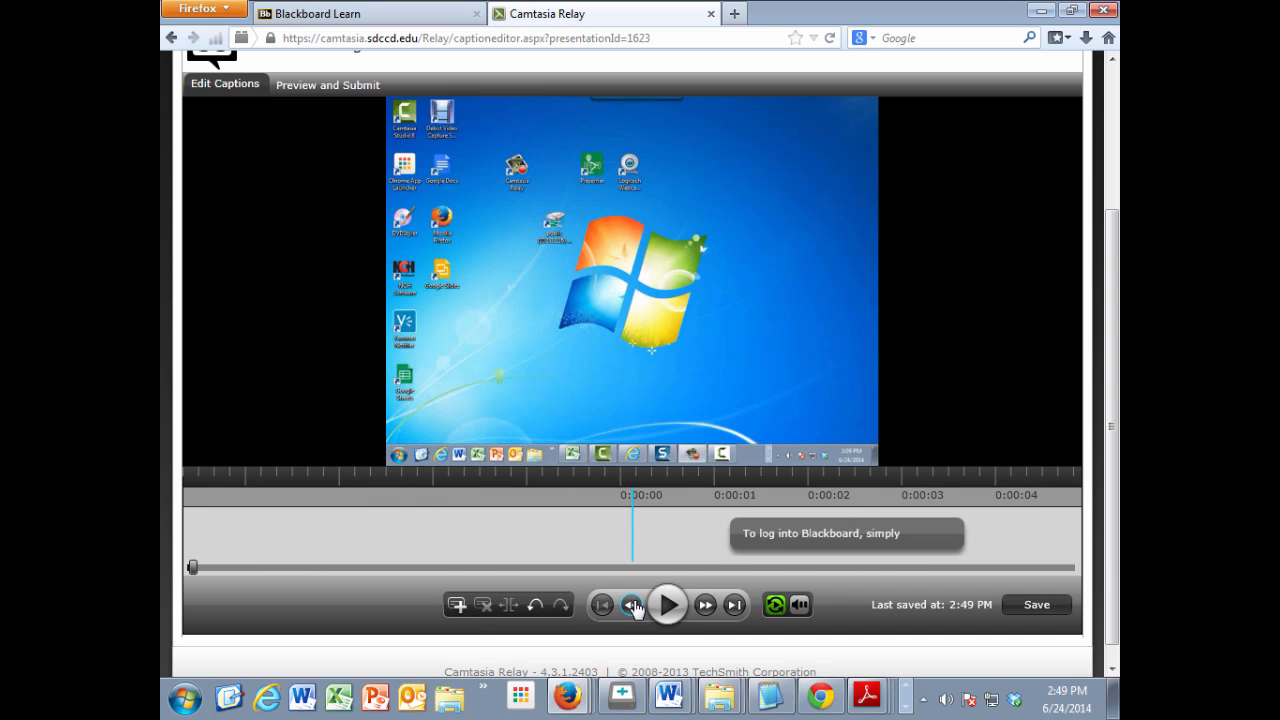
Step: Step forward through the captions to the one about the password, and step back to the first caption
{"action": "left_click", "coordinate": [735, 605]}
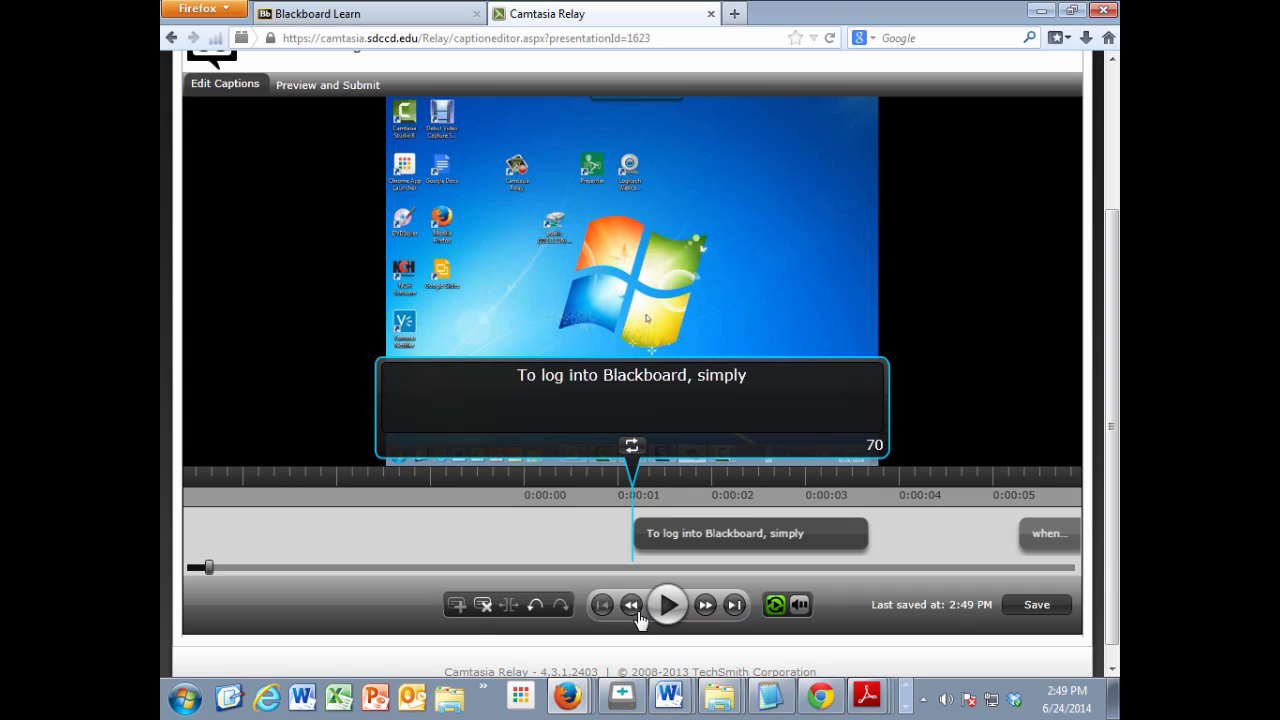
{"action": "left_click", "coordinate": [735, 605]}
{"action": "left_click", "coordinate": [735, 605]}
{"action": "left_click", "coordinate": [735, 605]}
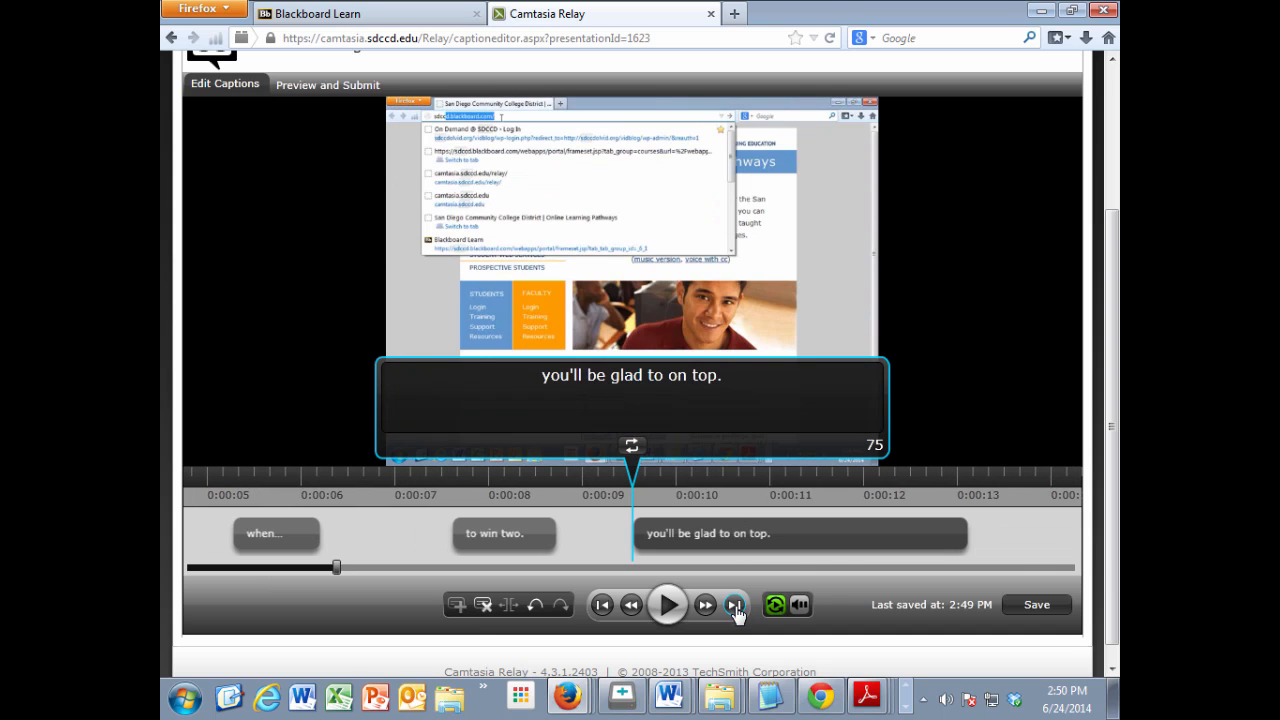
{"action": "left_click", "coordinate": [735, 605]}
{"action": "left_click", "coordinate": [735, 605]}
{"action": "left_click", "coordinate": [735, 605]}
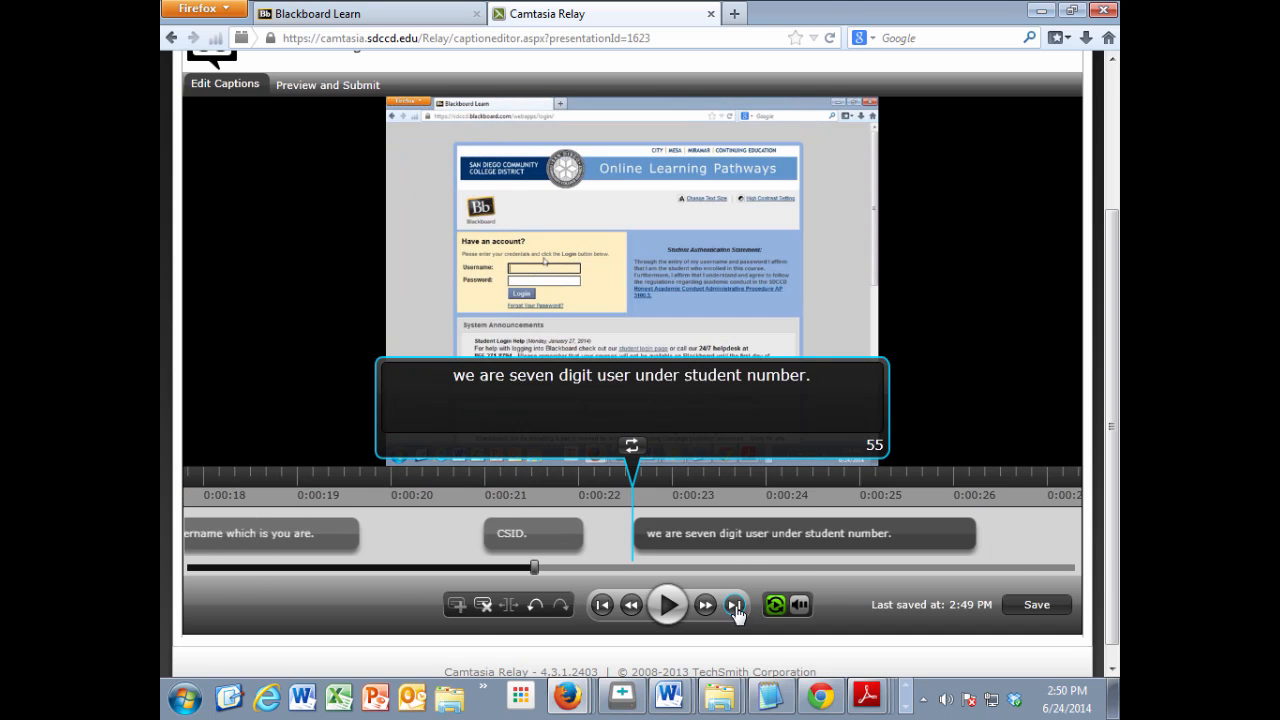
{"action": "left_click", "coordinate": [735, 605]}
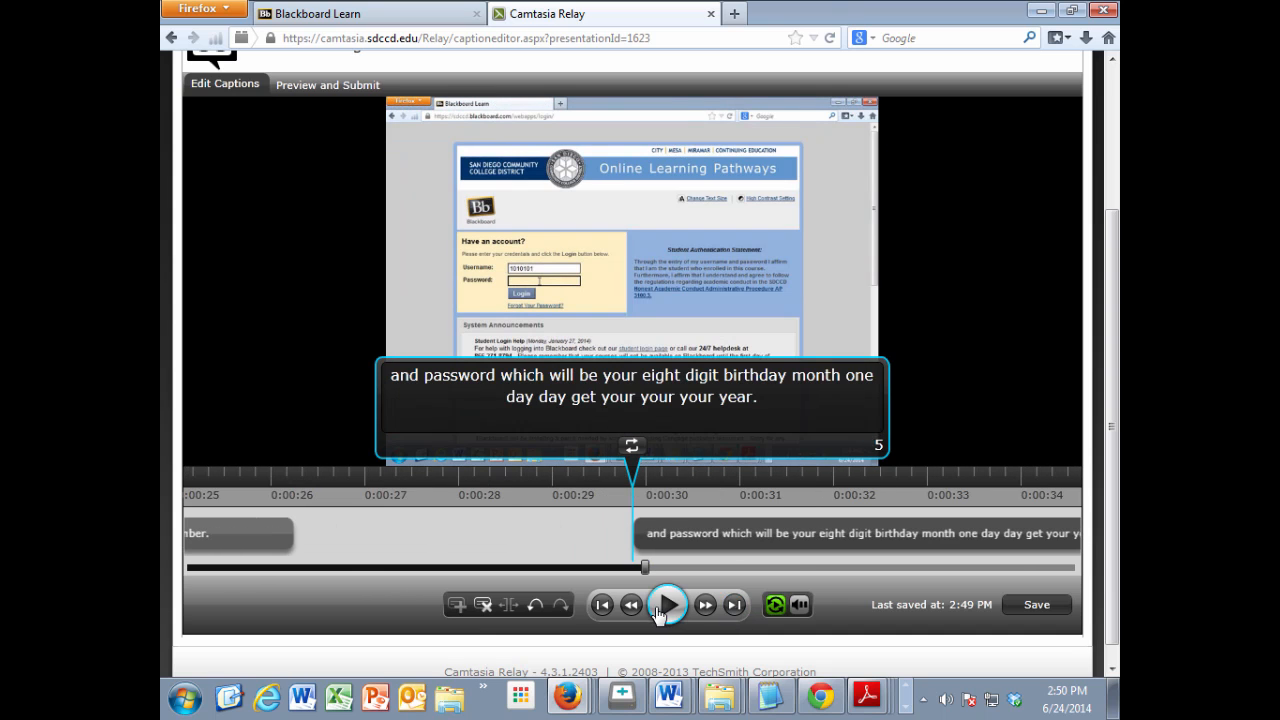
{"action": "left_click", "coordinate": [603, 605]}
{"action": "left_click", "coordinate": [603, 605]}
{"action": "left_click", "coordinate": [603, 605]}
{"action": "left_click", "coordinate": [603, 605]}
{"action": "left_click", "coordinate": [603, 605]}
{"action": "left_click", "coordinate": [603, 605]}
{"action": "left_click", "coordinate": [603, 605]}
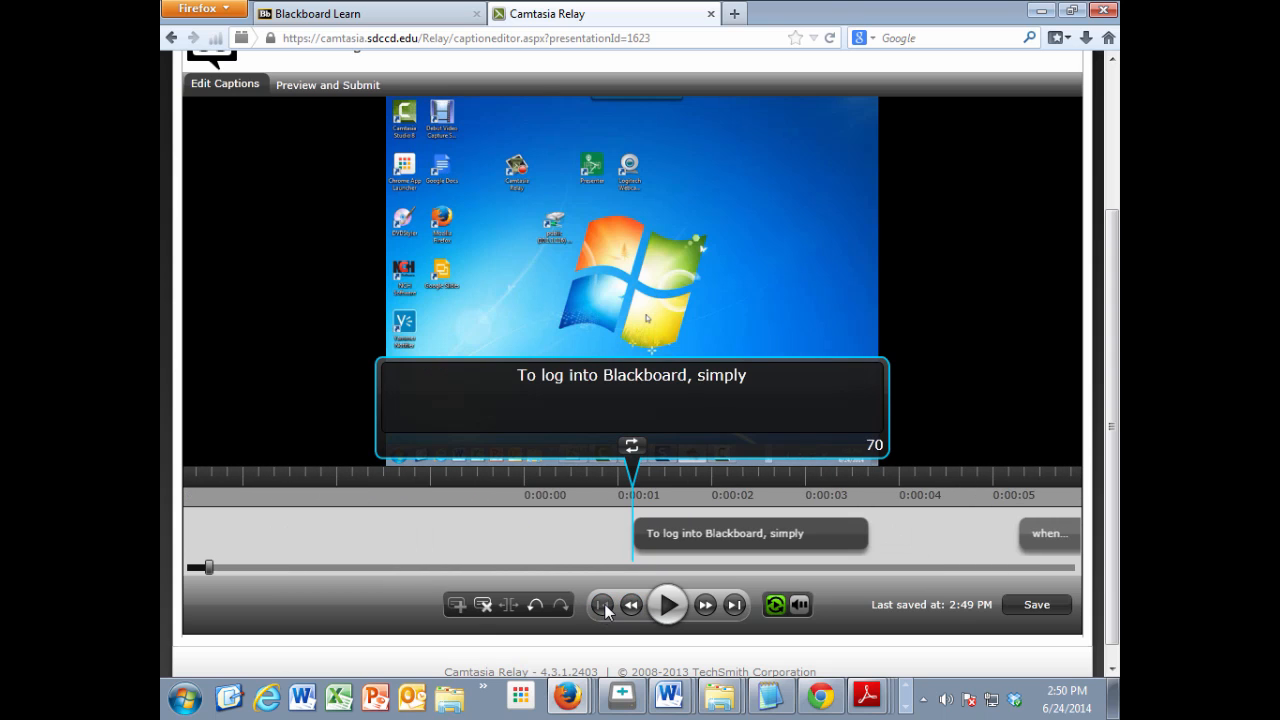
Step: Play on to the second caption, pause there, and correct its text to "bring up a web browser,"
{"action": "left_click", "coordinate": [670, 601]}
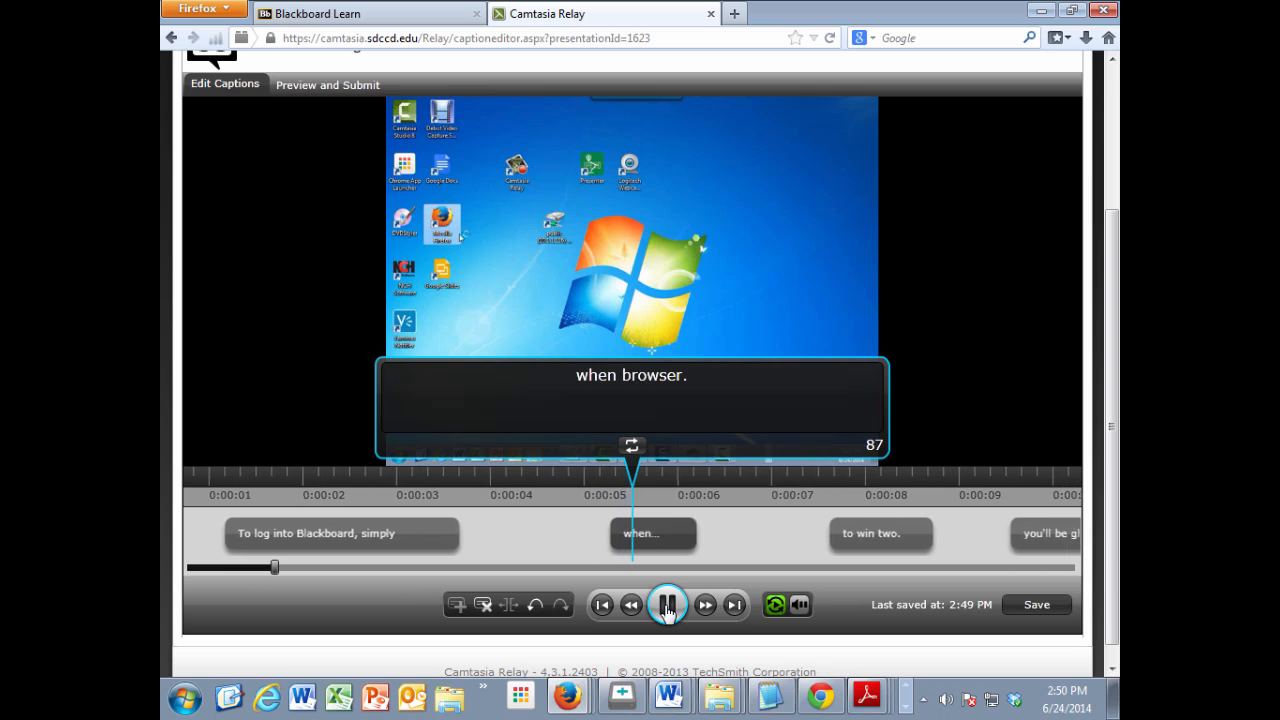
{"action": "left_click", "coordinate": [667, 606]}
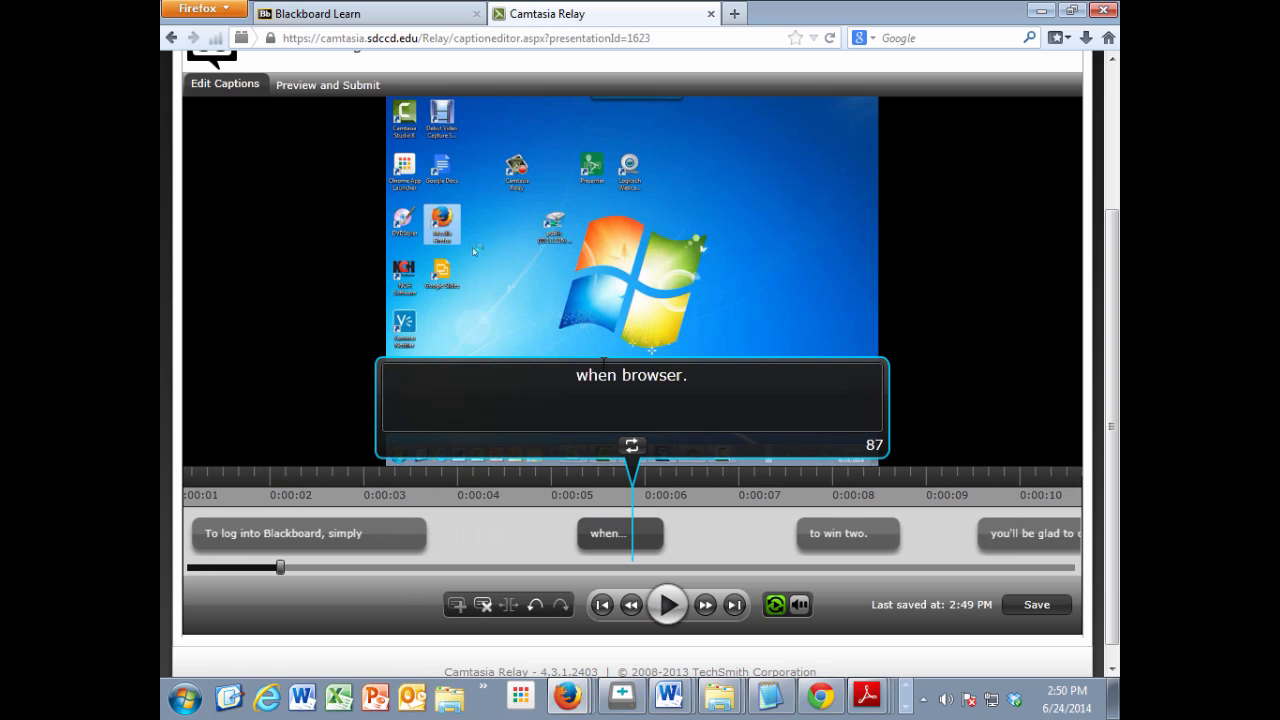
{"action": "double_click", "coordinate": [596, 376]}
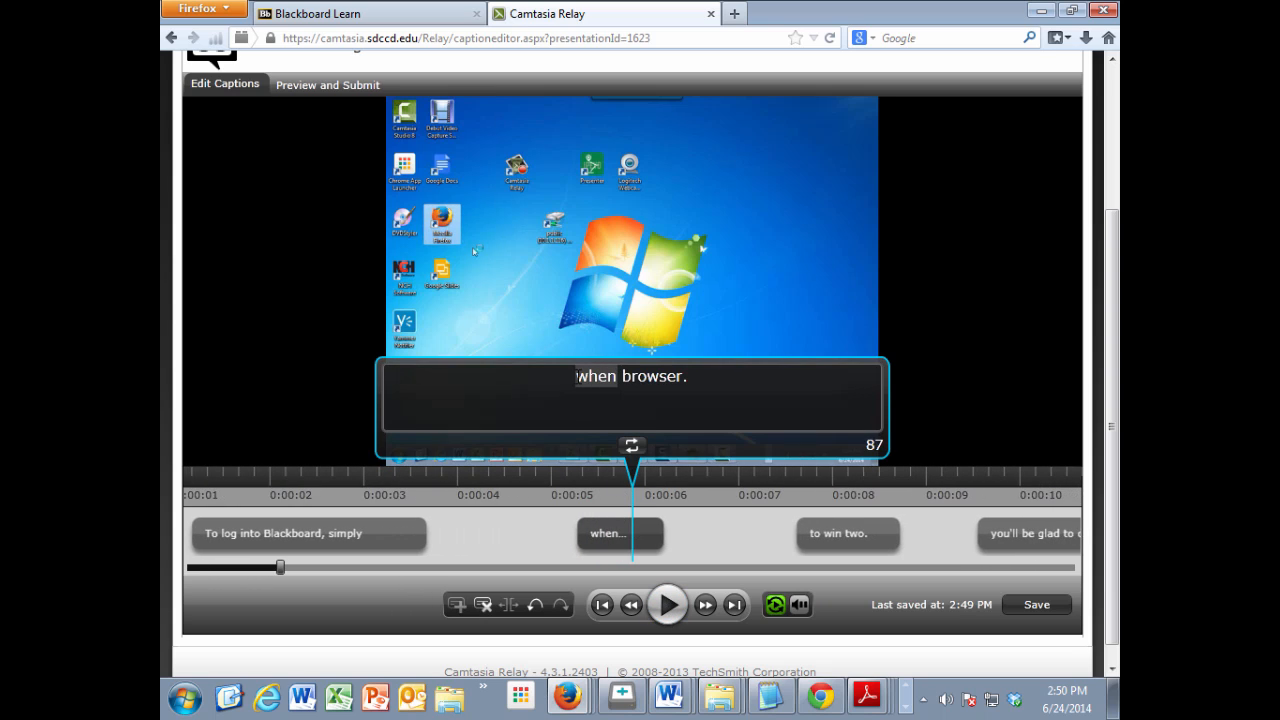
{"action": "type", "text": "bring "}
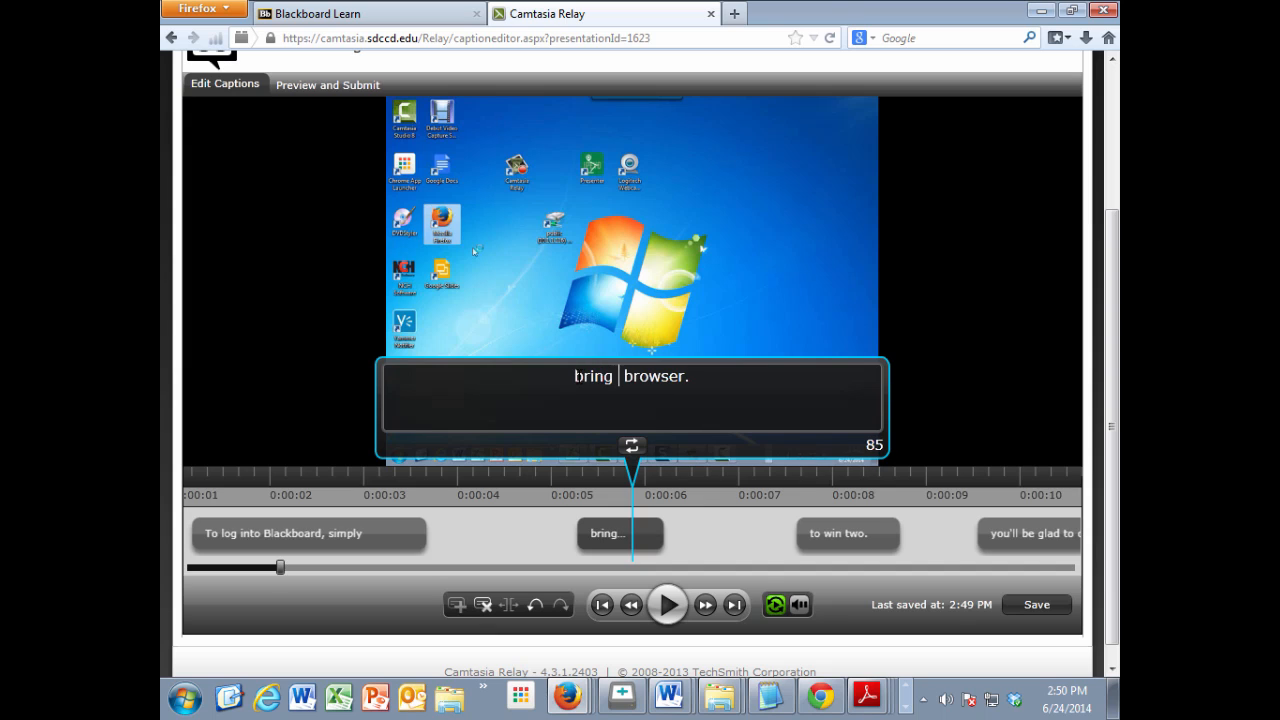
{"action": "type", "text": "up a we"}
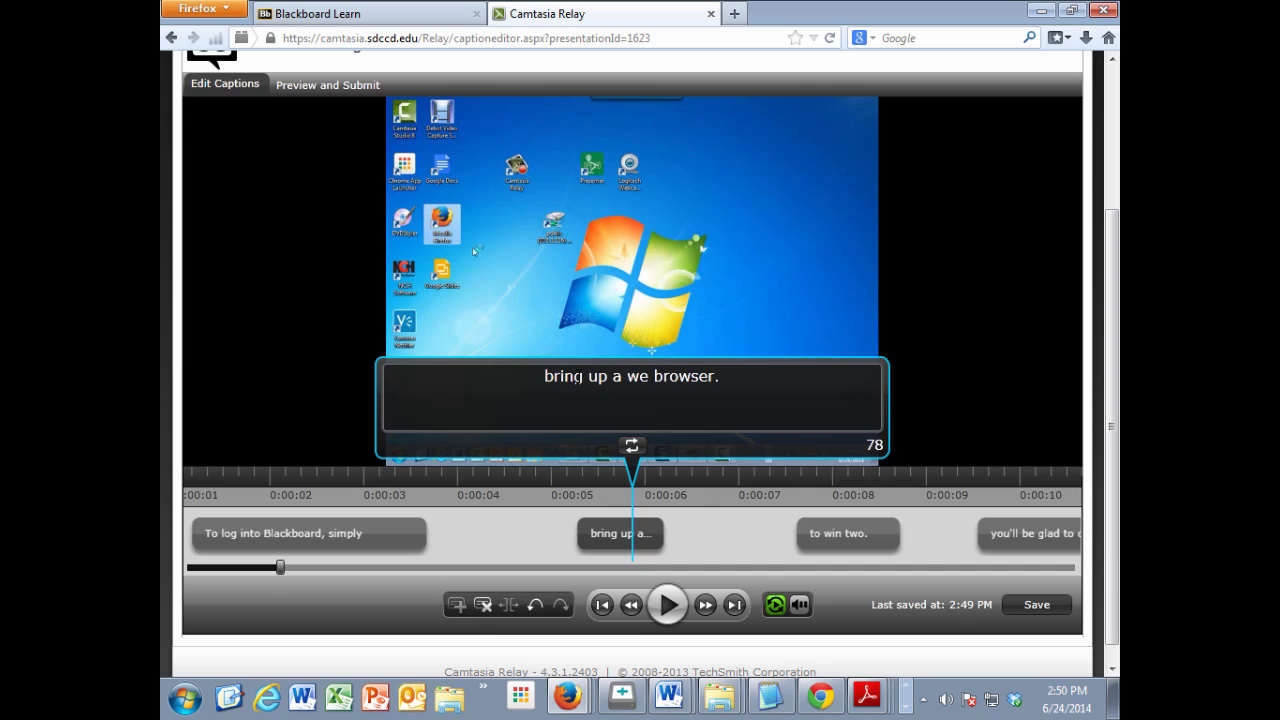
{"action": "type", "text": "b"}
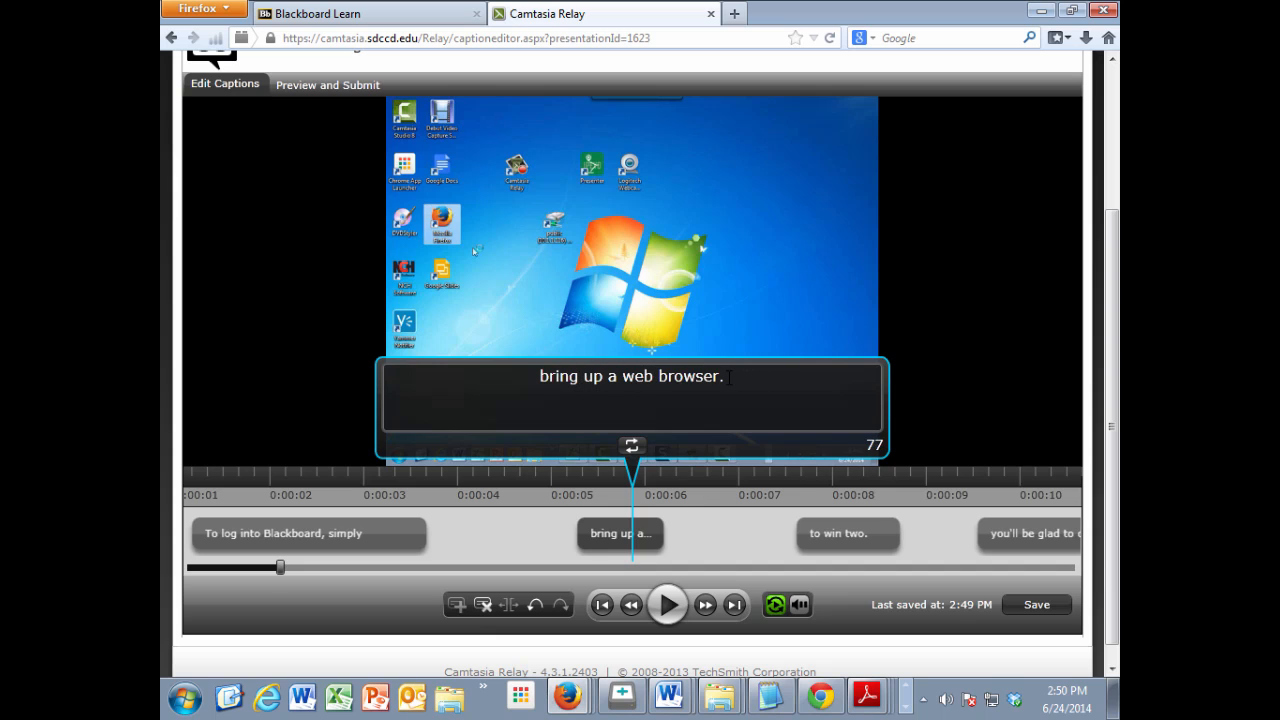
{"action": "key", "text": "BackSpace"}
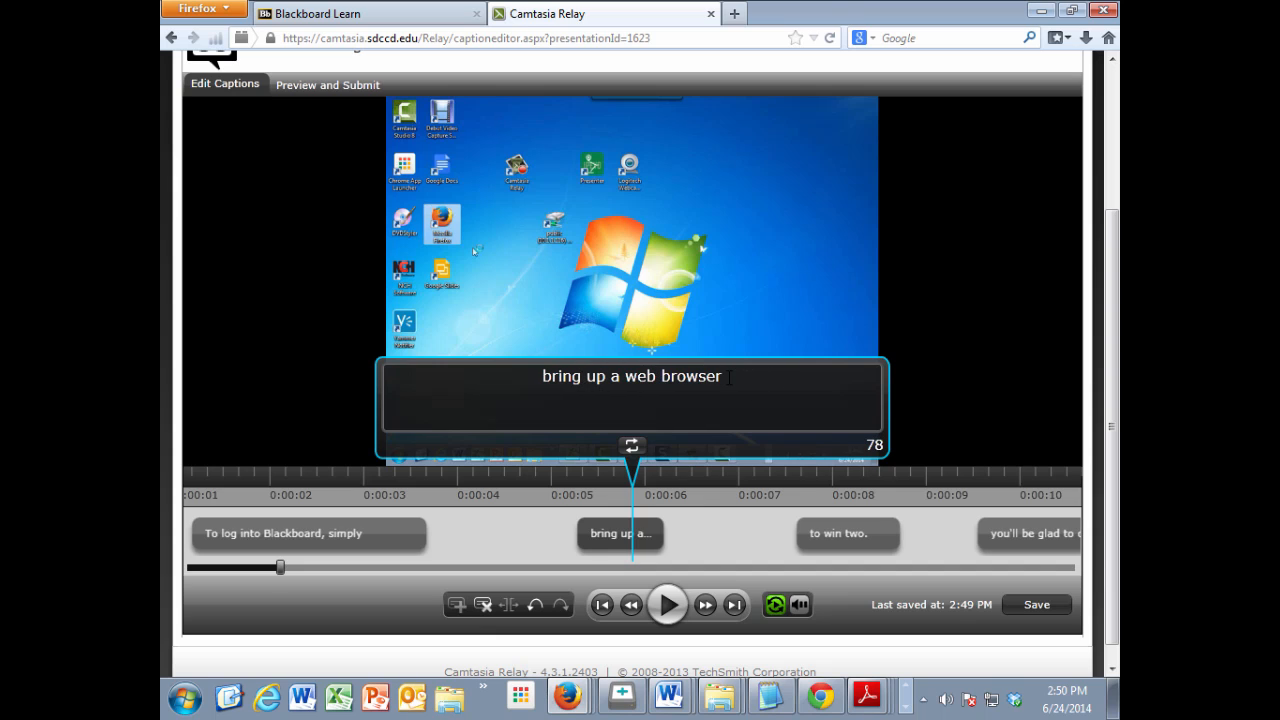
{"action": "type", "text": ","}
Step: Listen to the third caption, replace its text with "and web to", and continue playback into the fourth caption
{"action": "left_click", "coordinate": [676, 605]}
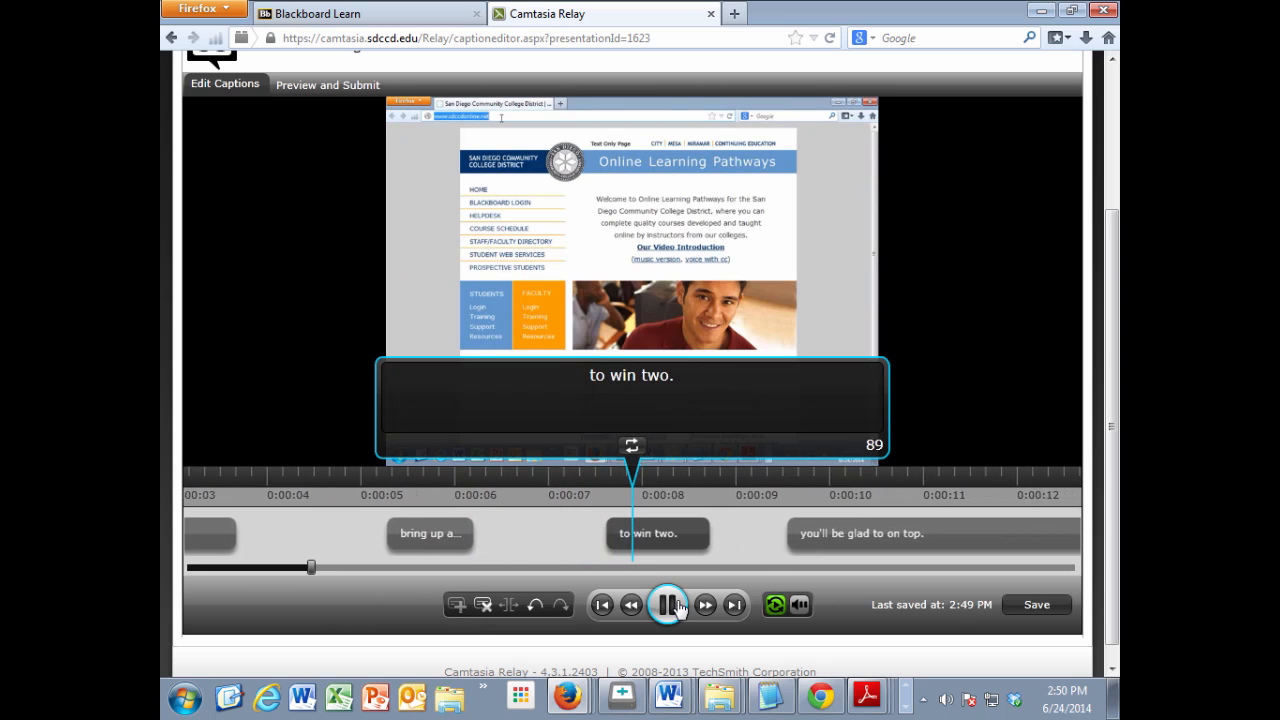
{"action": "left_click", "coordinate": [678, 608]}
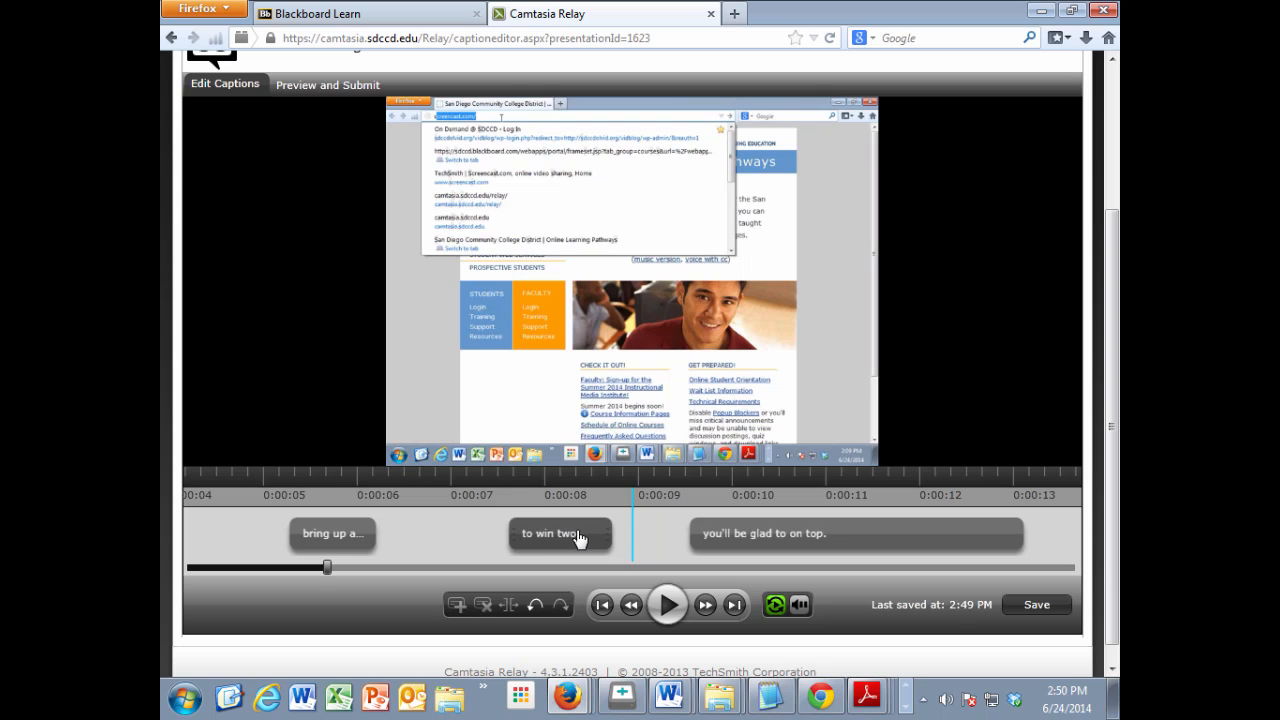
{"action": "left_click", "coordinate": [590, 535]}
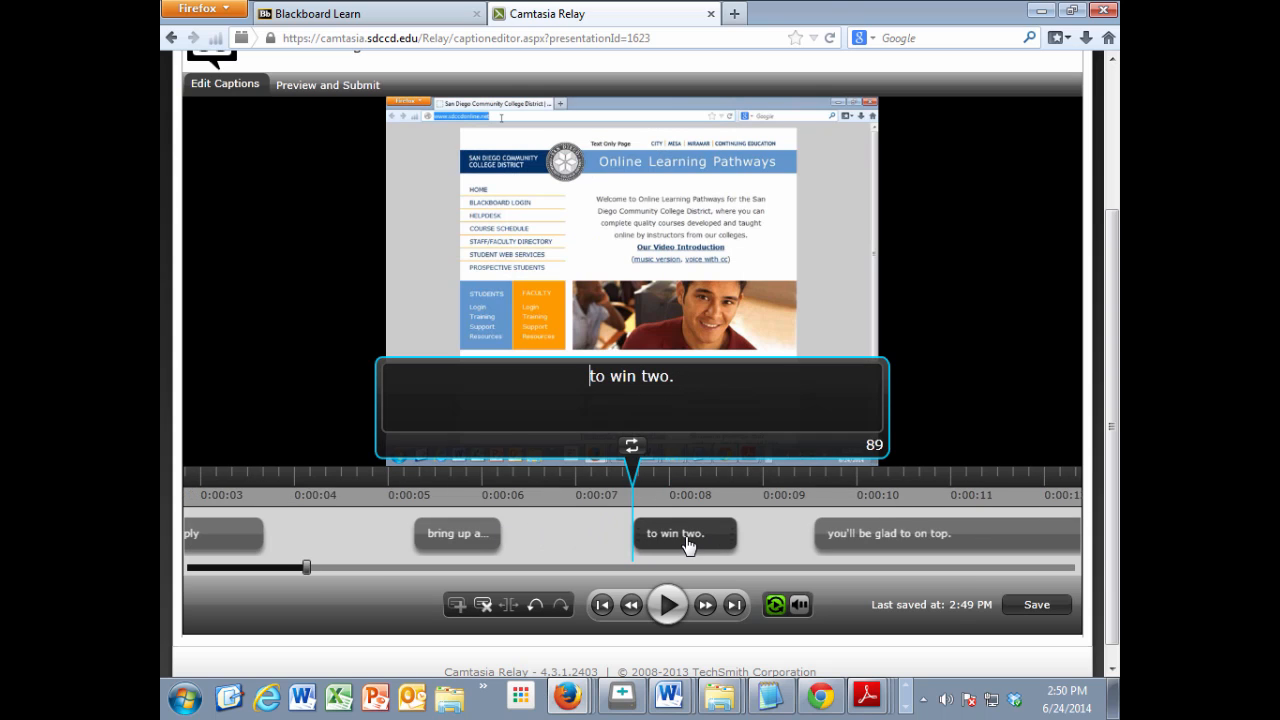
{"action": "left_click_drag", "start_coordinate": [687, 377], "coordinate": [565, 366]}
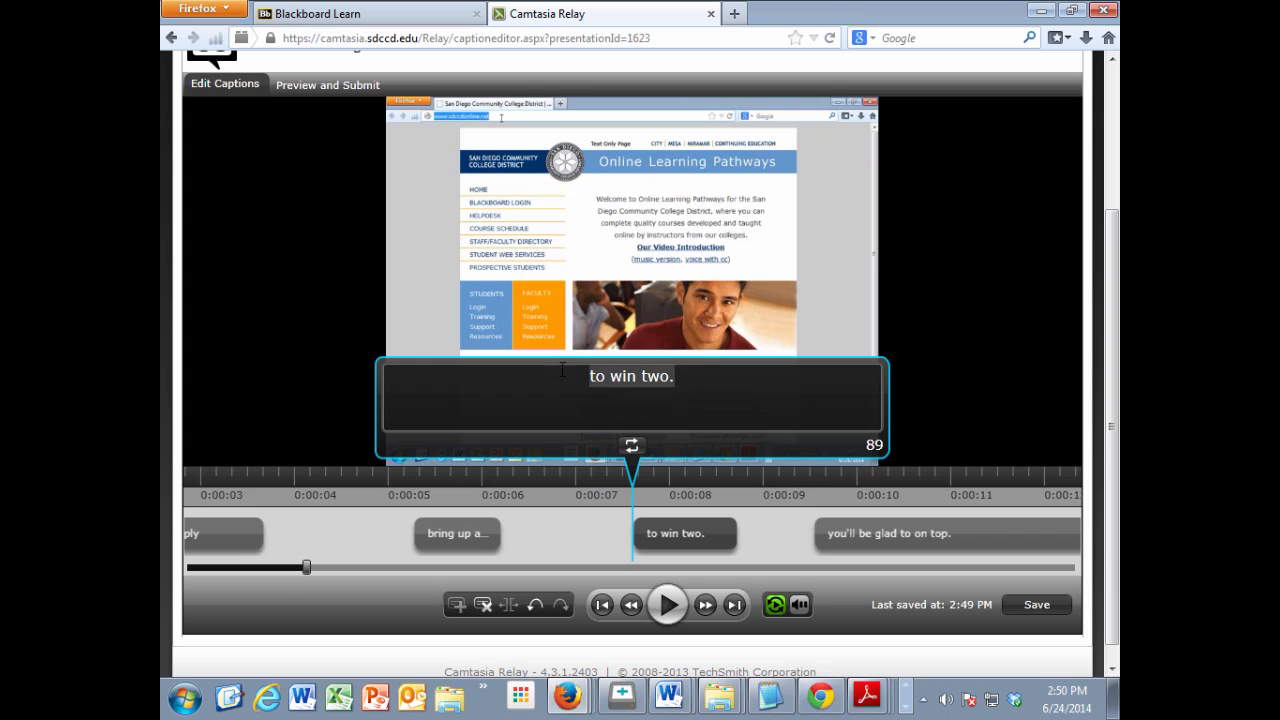
{"action": "left_click", "coordinate": [666, 605]}
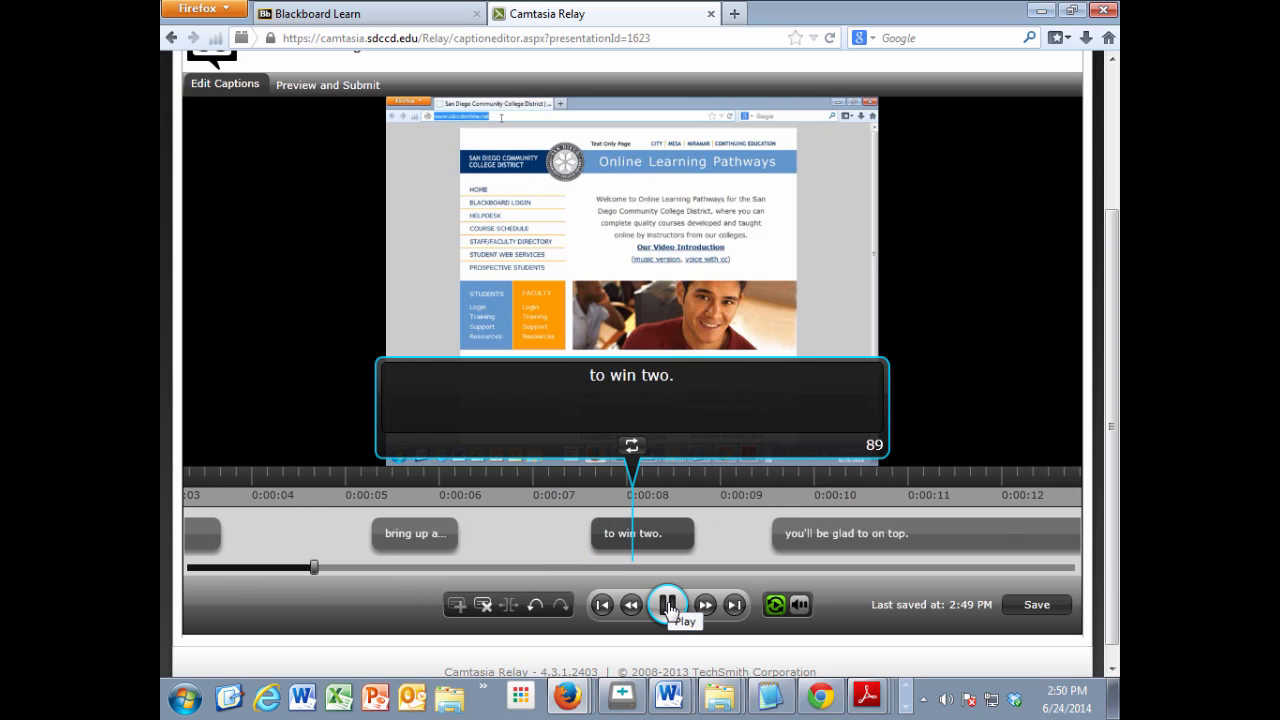
{"action": "left_click", "coordinate": [591, 531]}
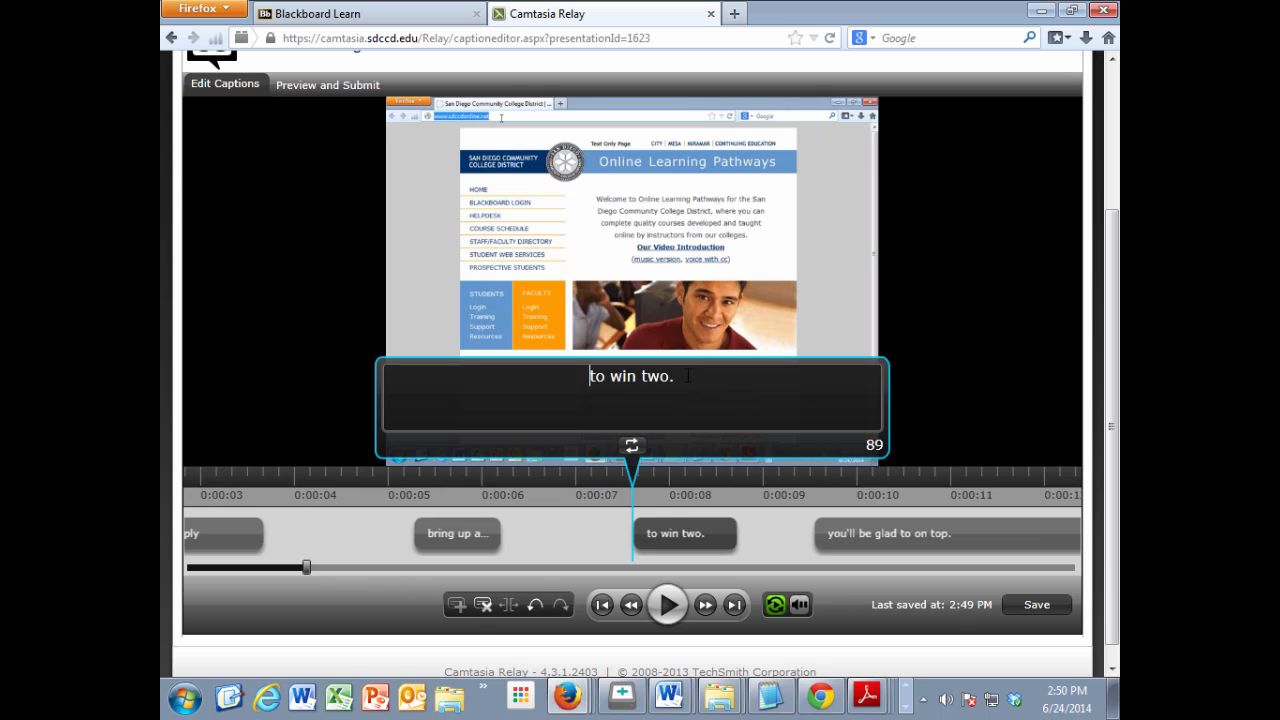
{"action": "left_click_drag", "start_coordinate": [684, 377], "coordinate": [552, 370]}
{"action": "type", "text": "and web to"}
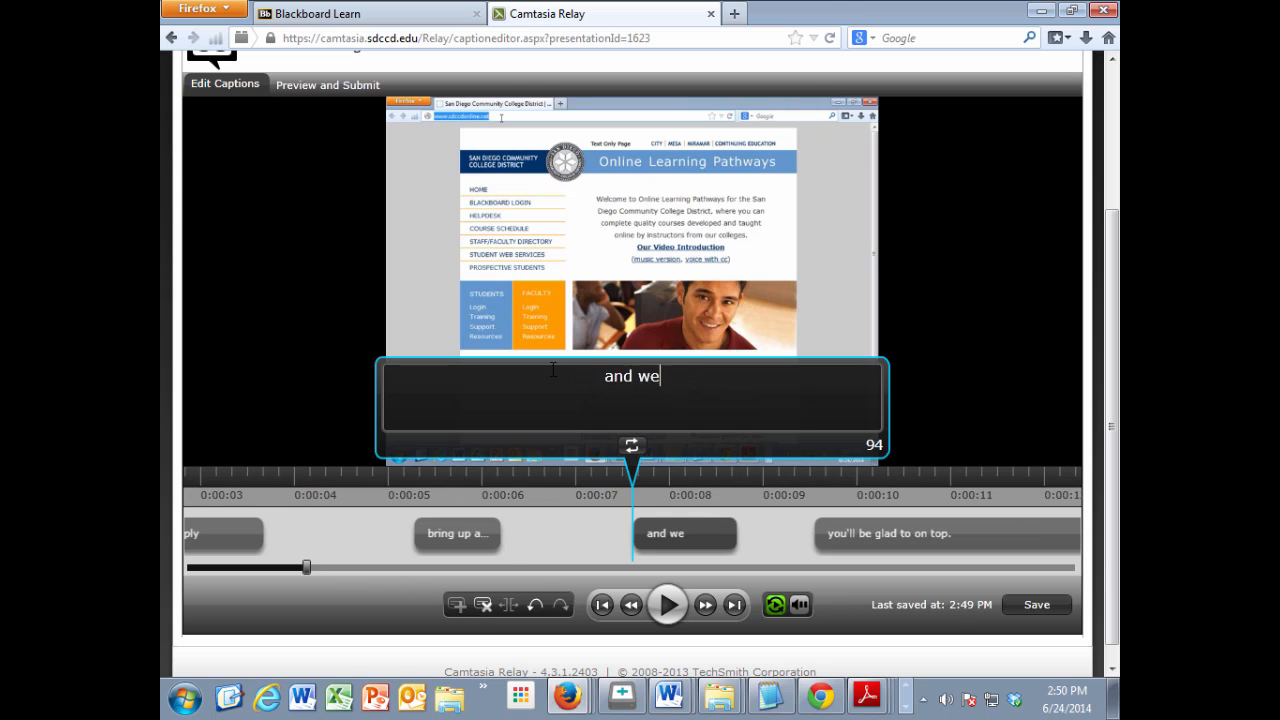
{"action": "left_click", "coordinate": [669, 606]}
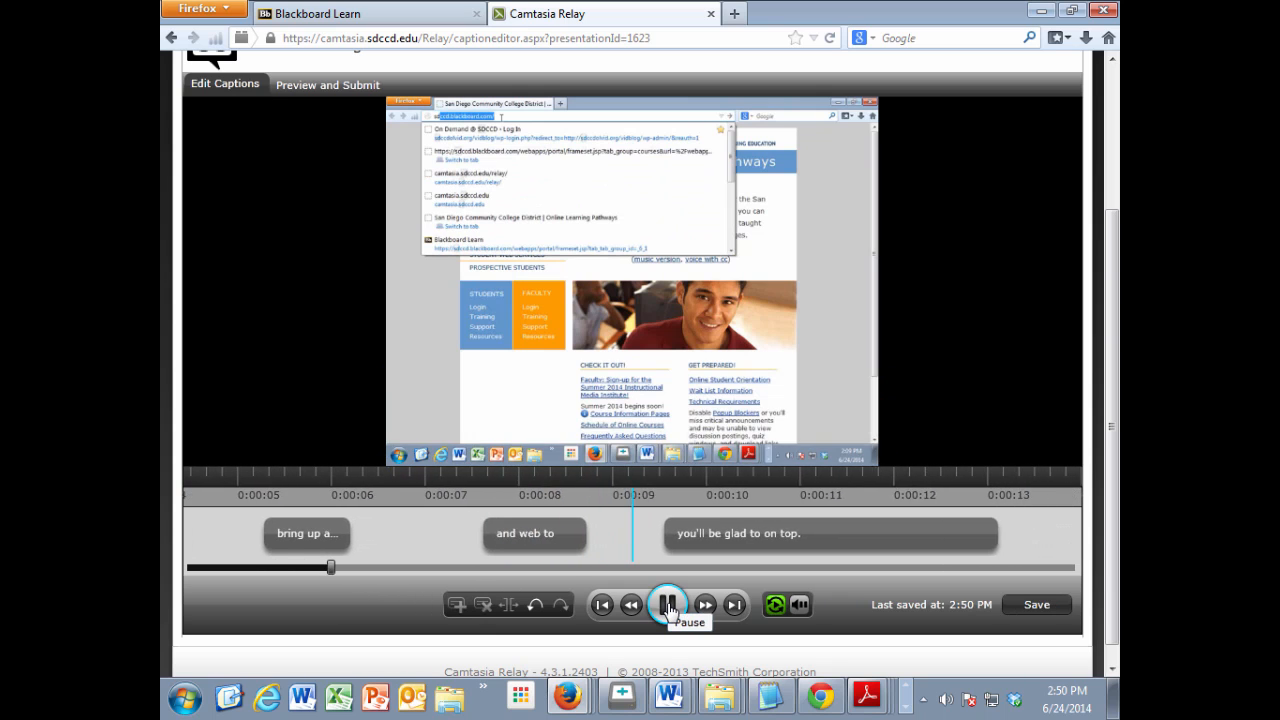
{"action": "left_click", "coordinate": [669, 606]}
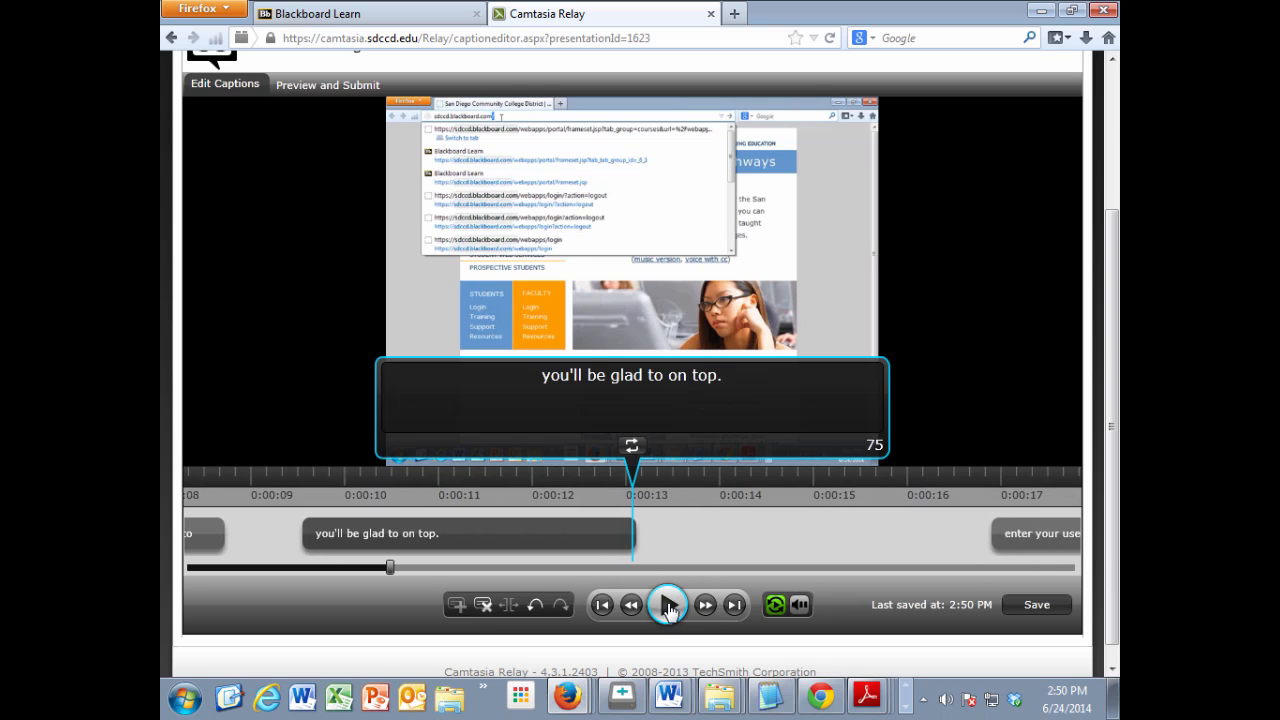
{"action": "left_click", "coordinate": [448, 535]}
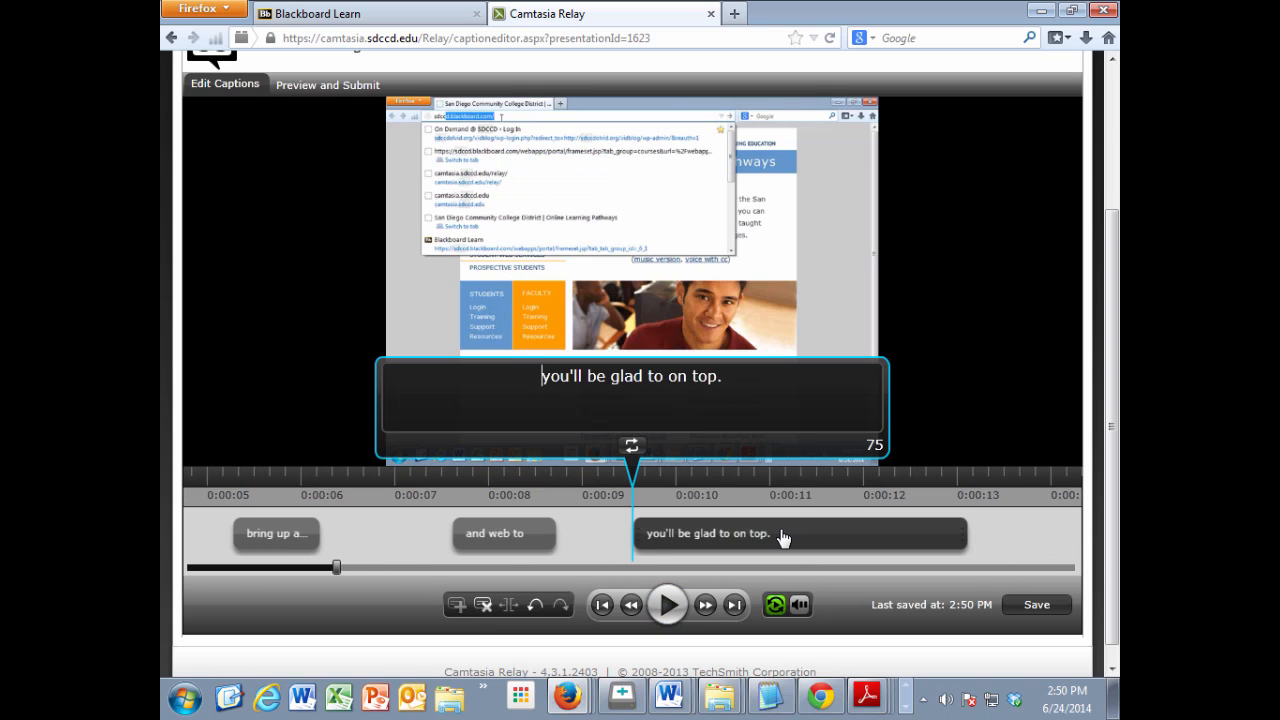
{"action": "left_click_drag", "start_coordinate": [724, 377], "coordinate": [500, 372]}
{"action": "type", "text": "sdccd"}
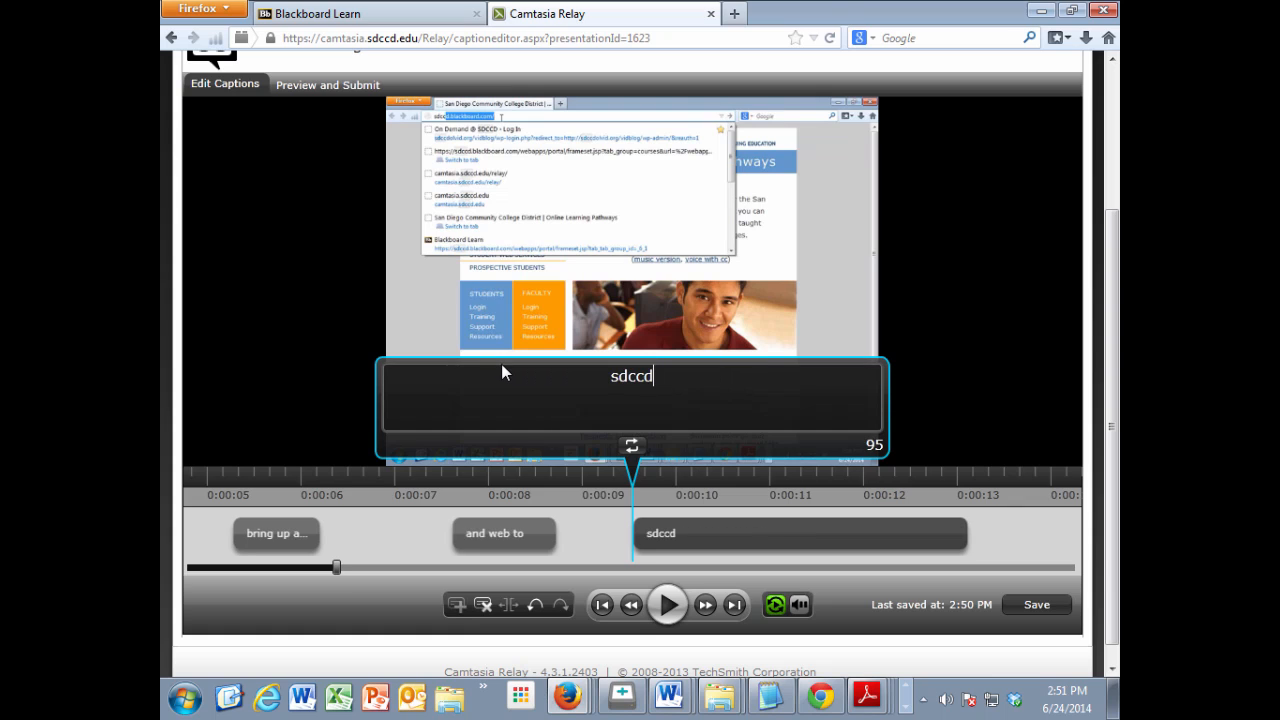
{"action": "type", "text": ".blackboard.com"}
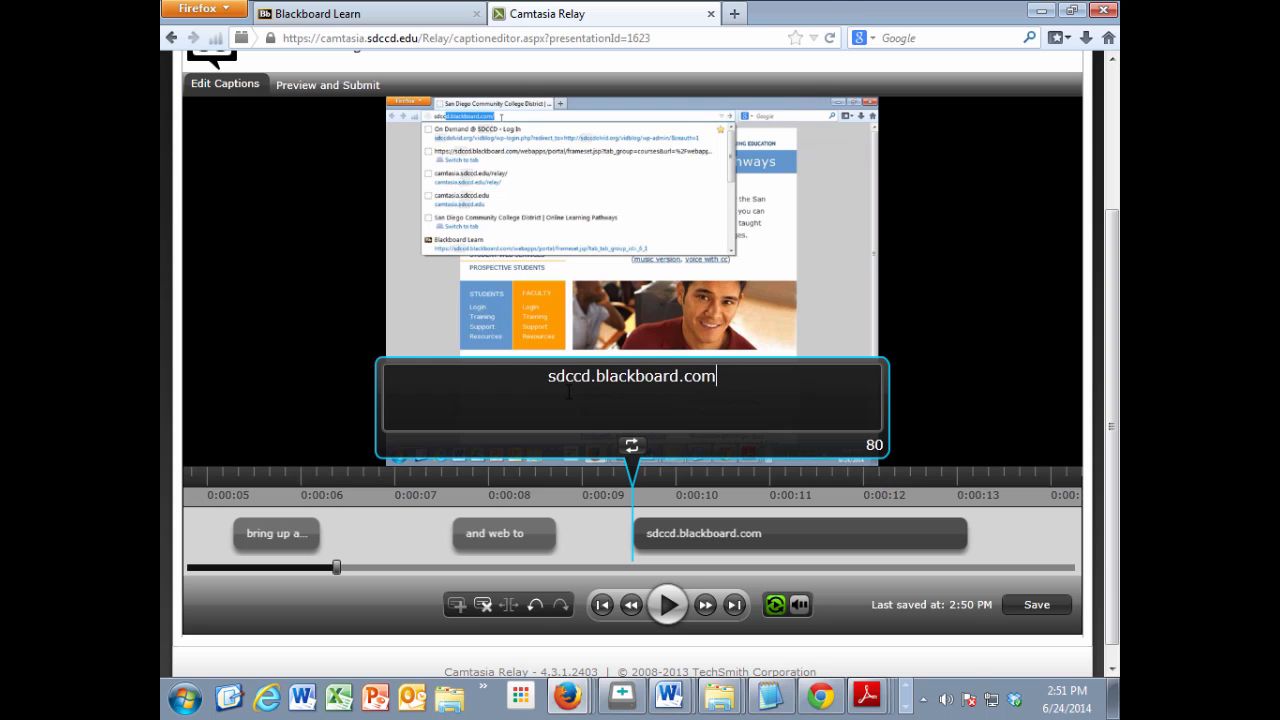
{"action": "left_click", "coordinate": [550, 376]}
{"action": "type", "text": "http:/"}
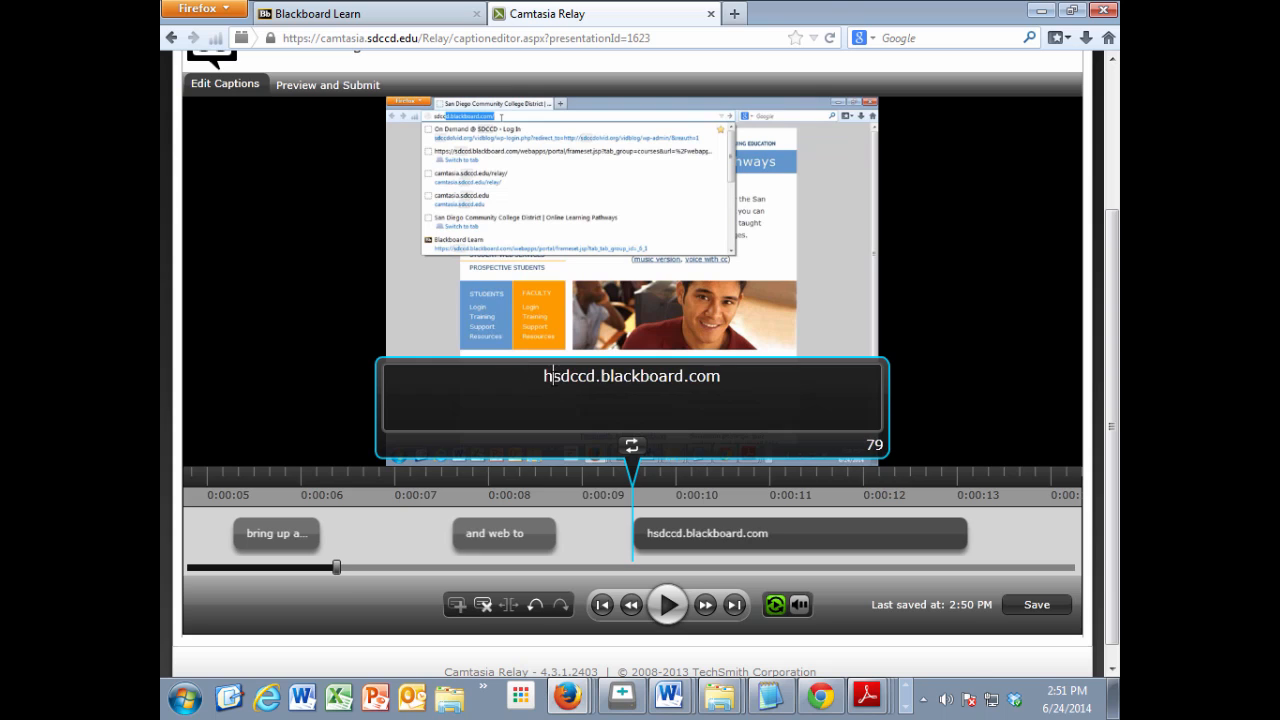
{"action": "type", "text": "/"}
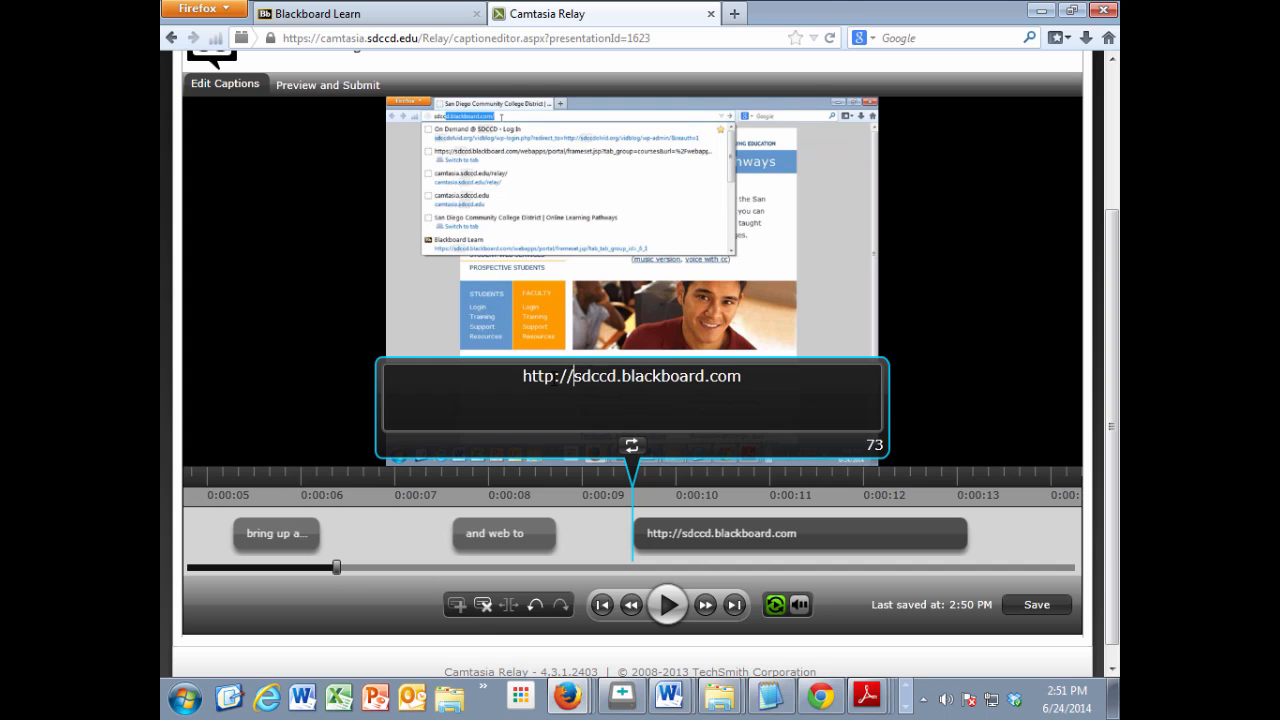
Step: Play on to the username caption, pause there, and correct its text to "enter your username which is your"
{"action": "left_click", "coordinate": [667, 605]}
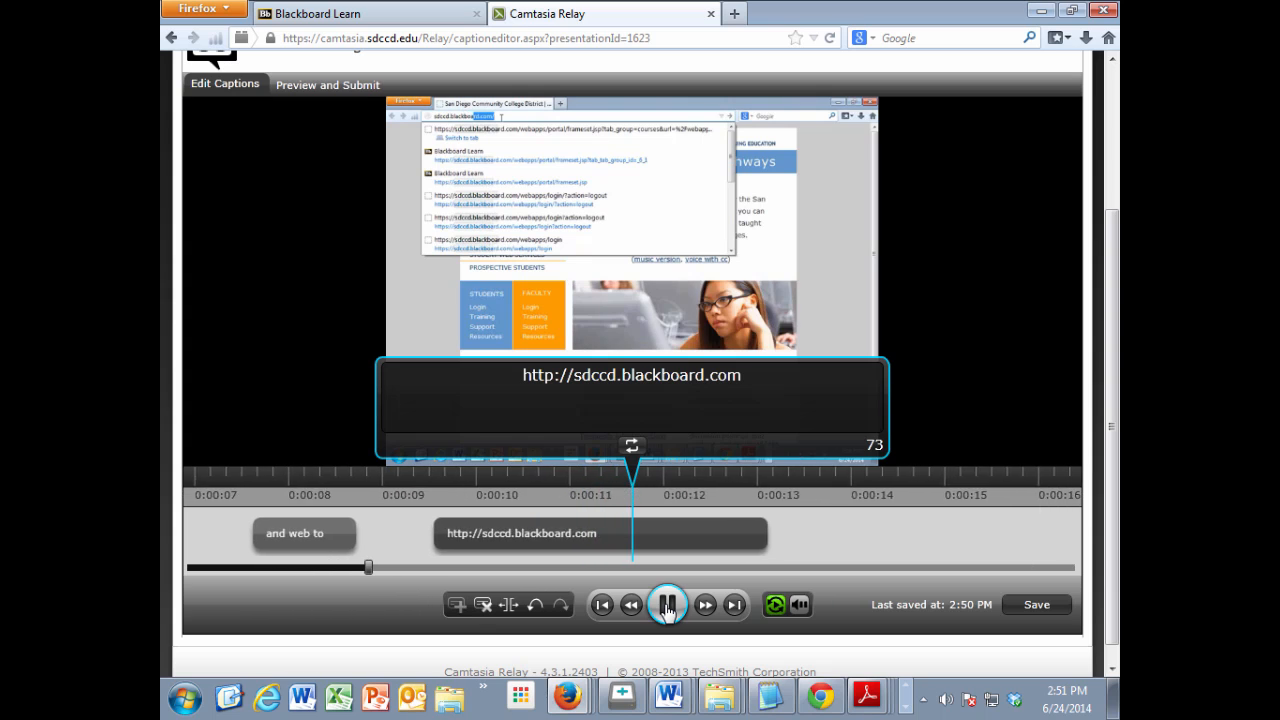
{"action": "left_click", "coordinate": [667, 605]}
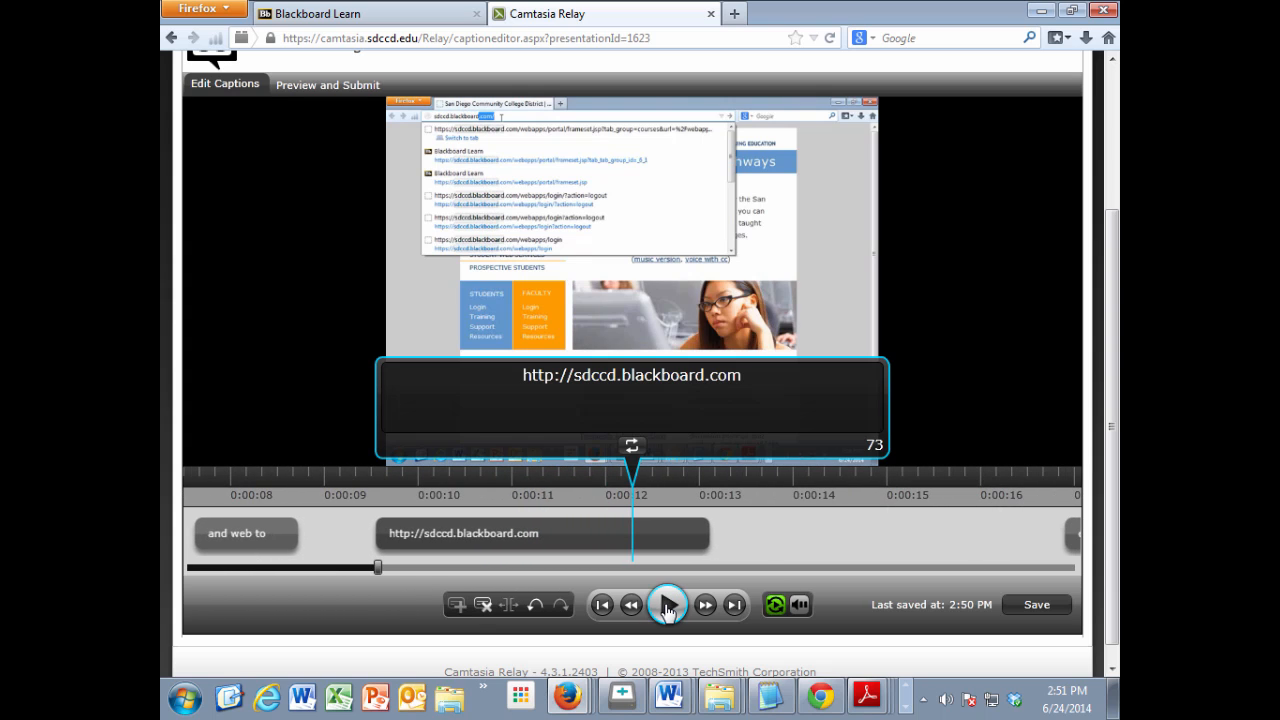
{"action": "left_click", "coordinate": [667, 605]}
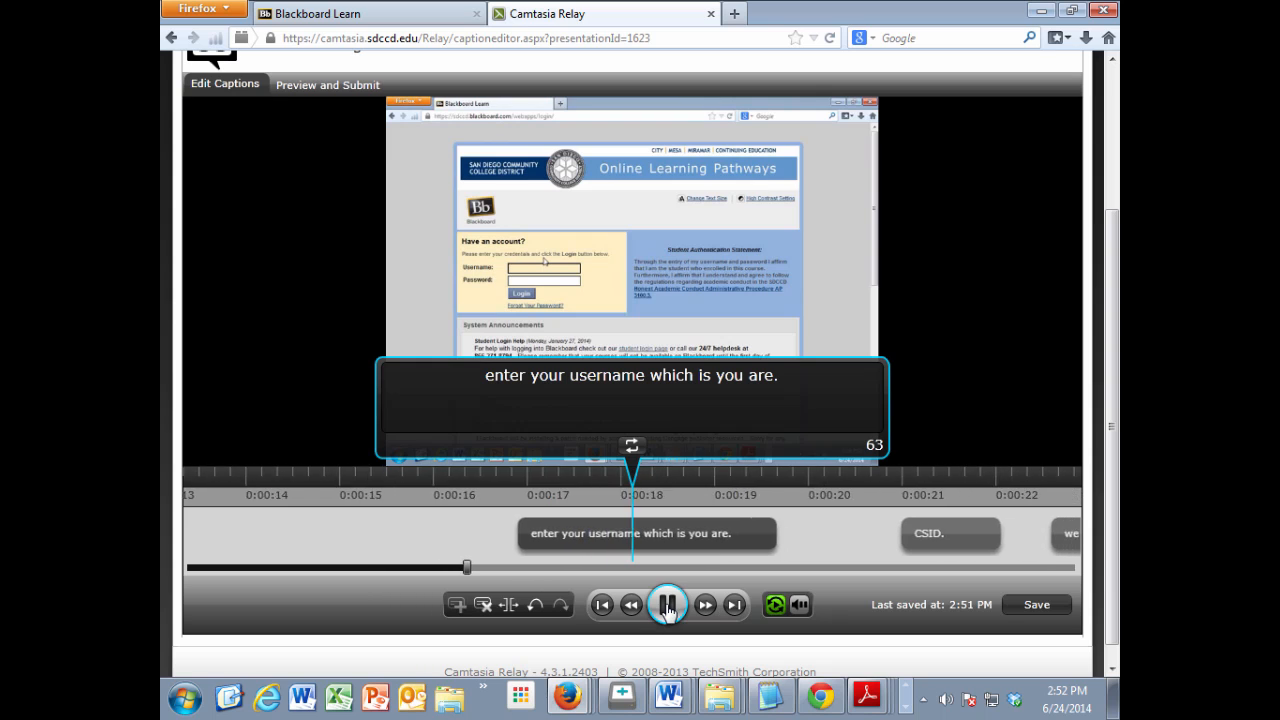
{"action": "left_click", "coordinate": [667, 605]}
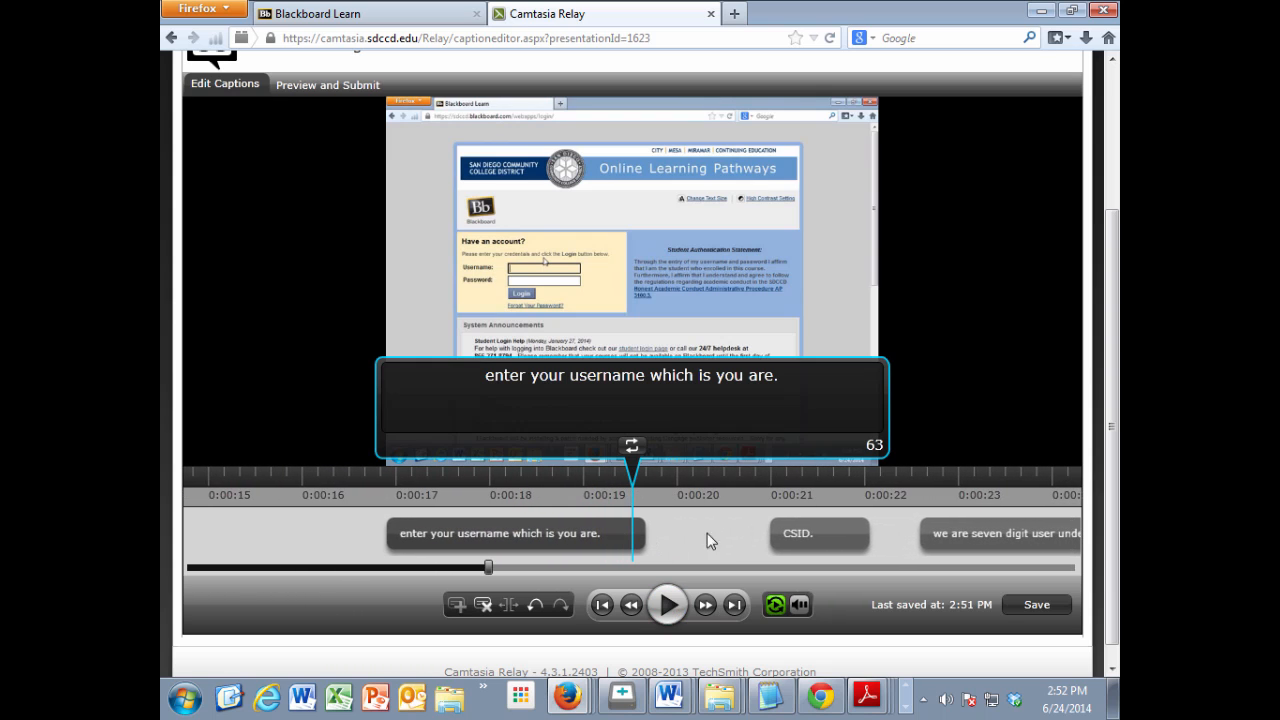
{"action": "left_click", "coordinate": [777, 378]}
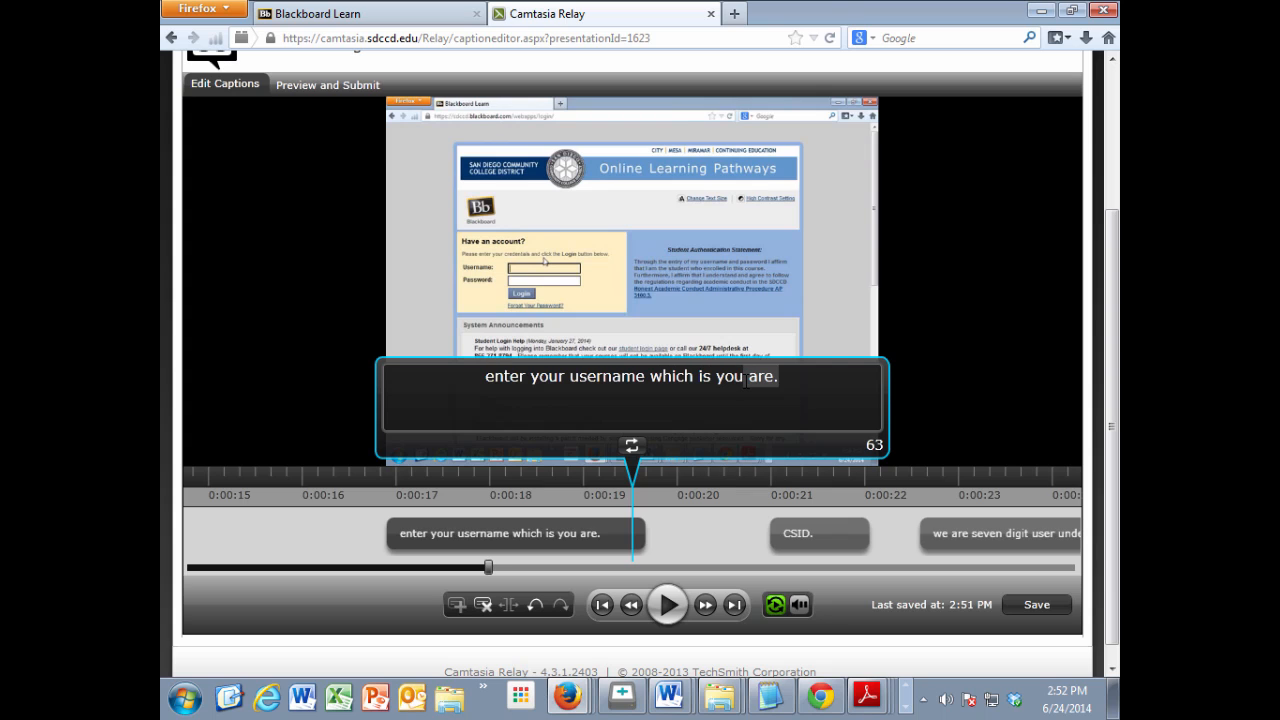
{"action": "type", "text": "r"}
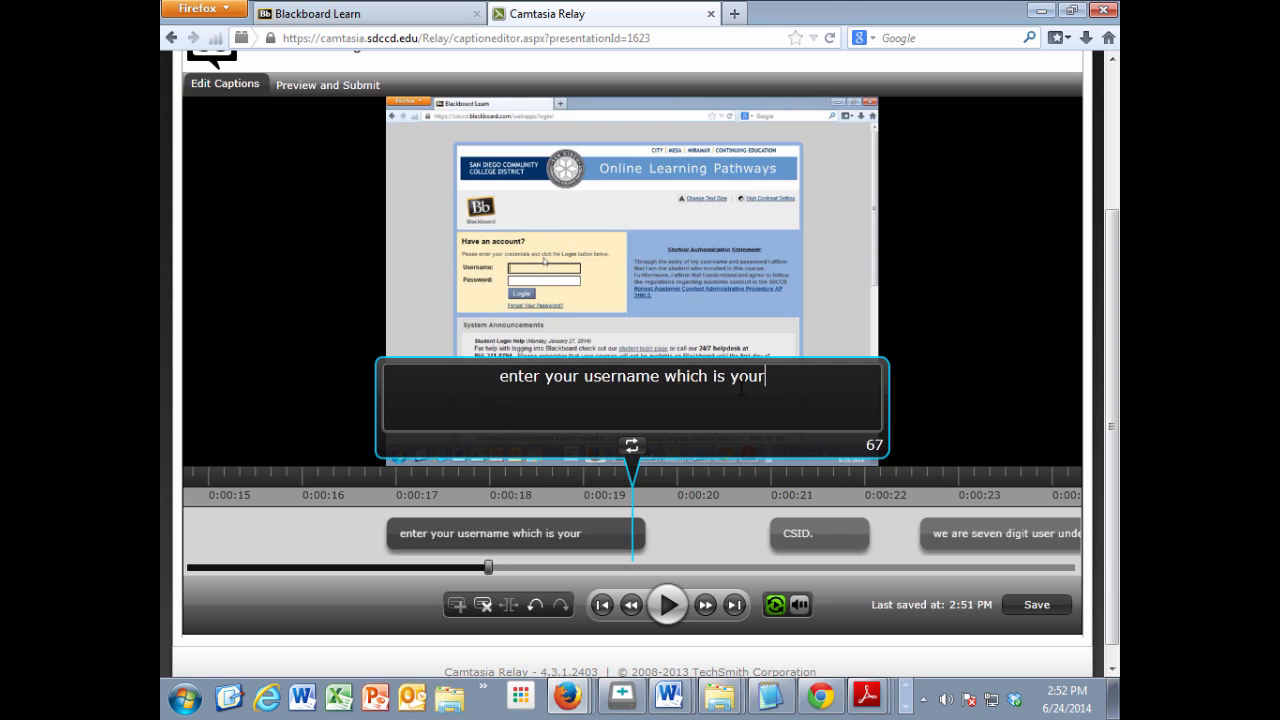
Step: Play on to the seven digit student number caption and replace its opening words "we are" with "or your"
{"action": "left_click", "coordinate": [669, 613]}
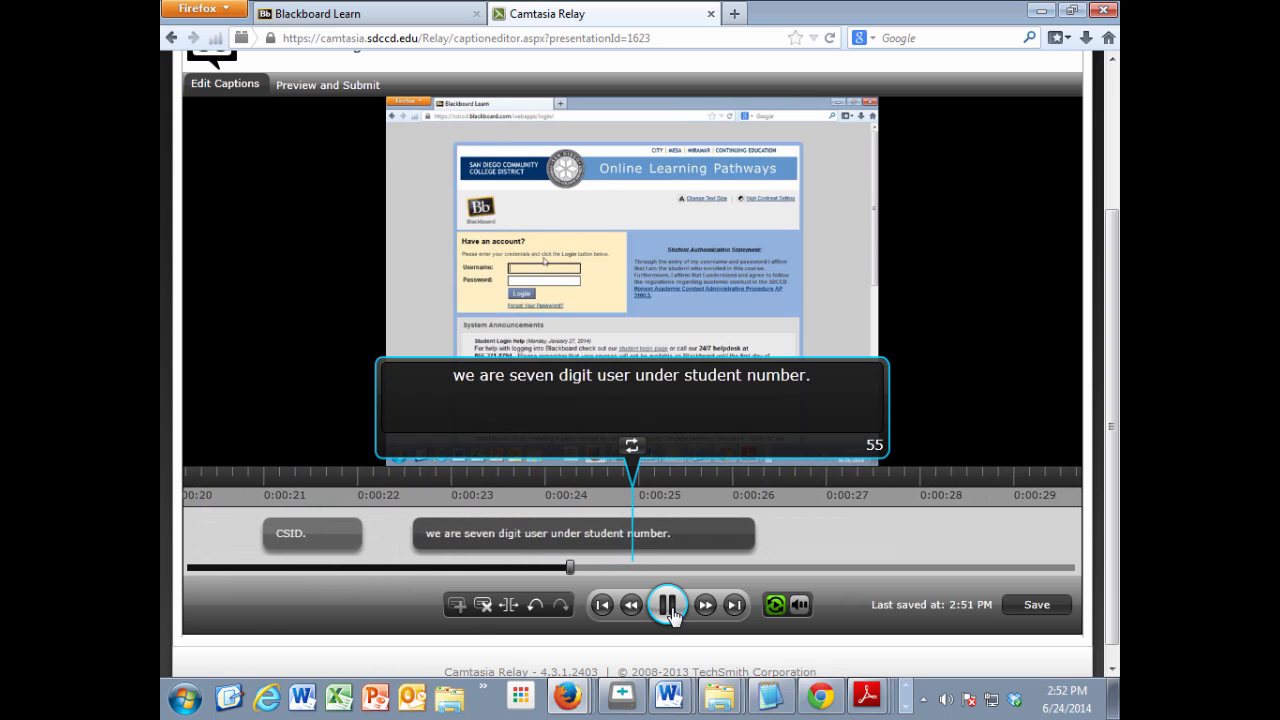
{"action": "left_click", "coordinate": [668, 606]}
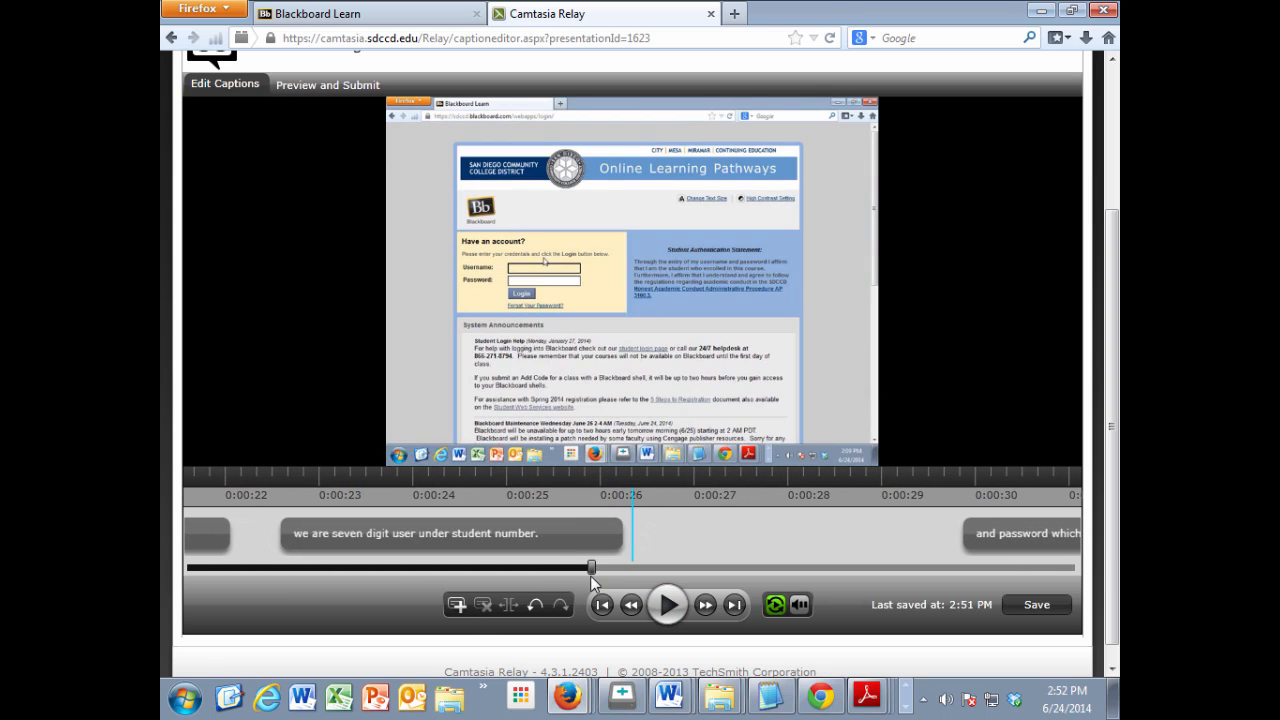
{"action": "left_click", "coordinate": [549, 535]}
{"action": "left_click_drag", "start_coordinate": [505, 376], "coordinate": [448, 378]}
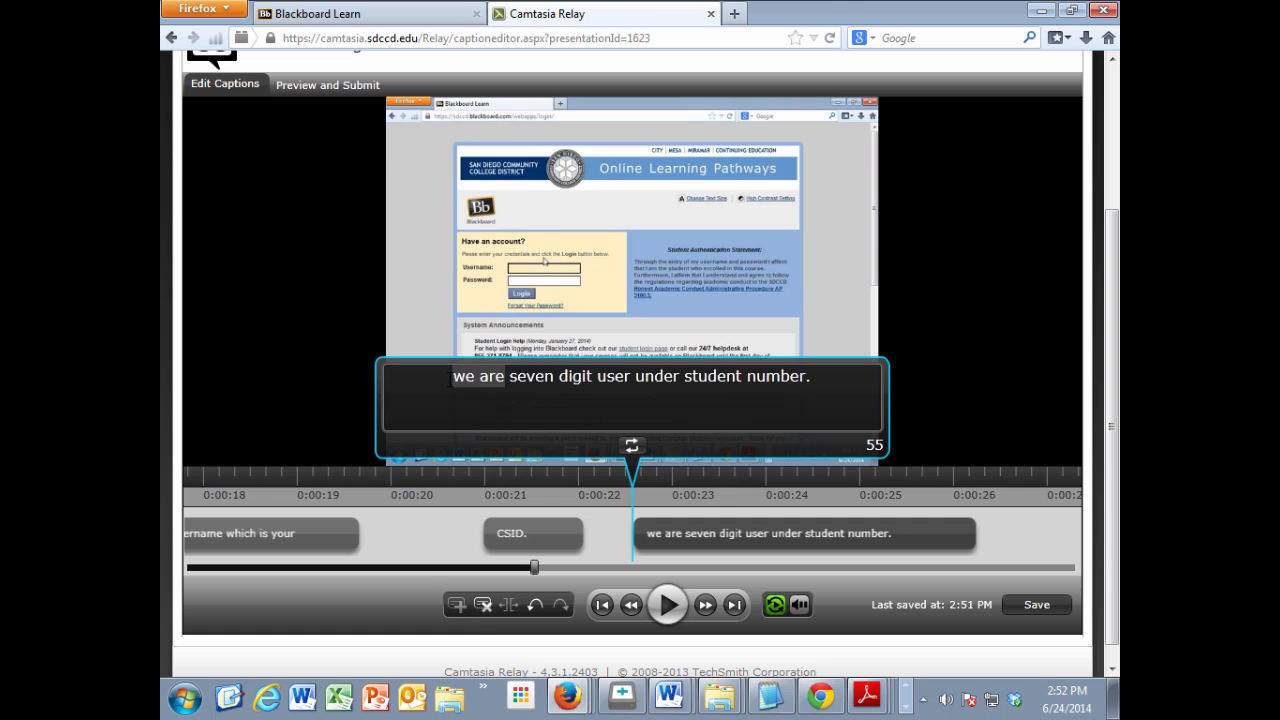
{"action": "type", "text": "or your"}
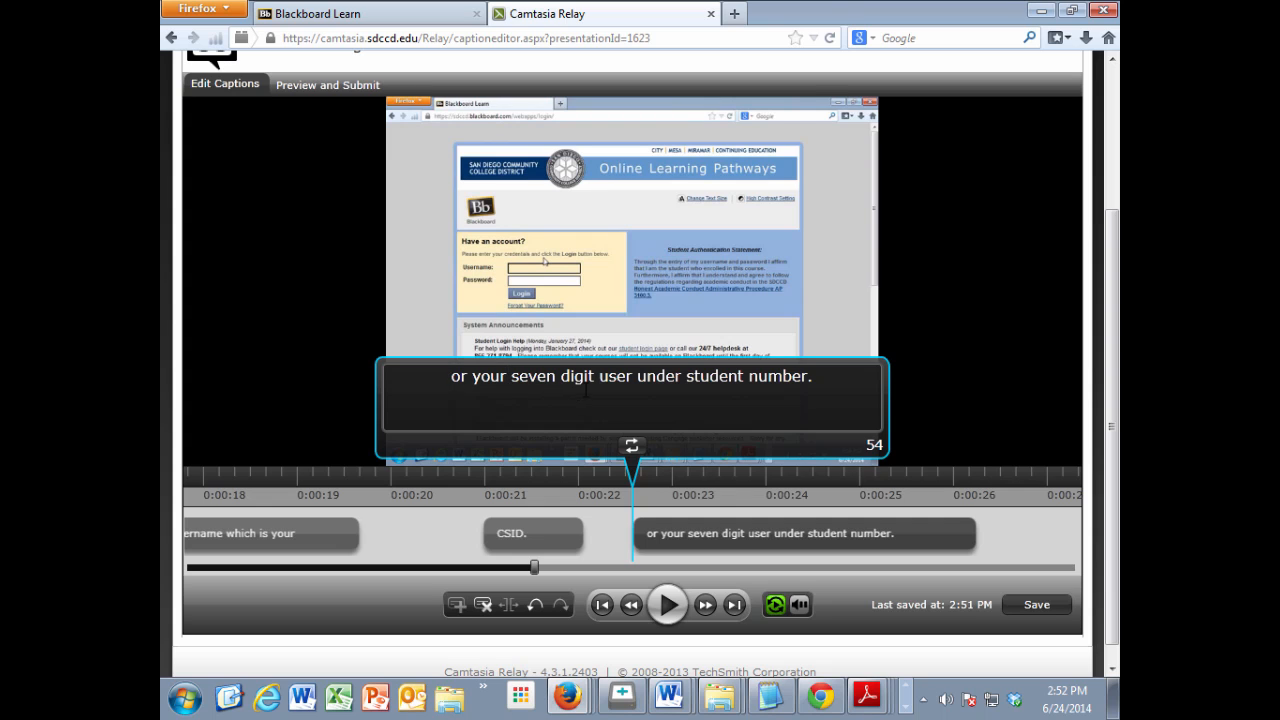
Step: Listen to the student number caption again and delete the word "under" from its text
{"action": "left_click", "coordinate": [670, 610]}
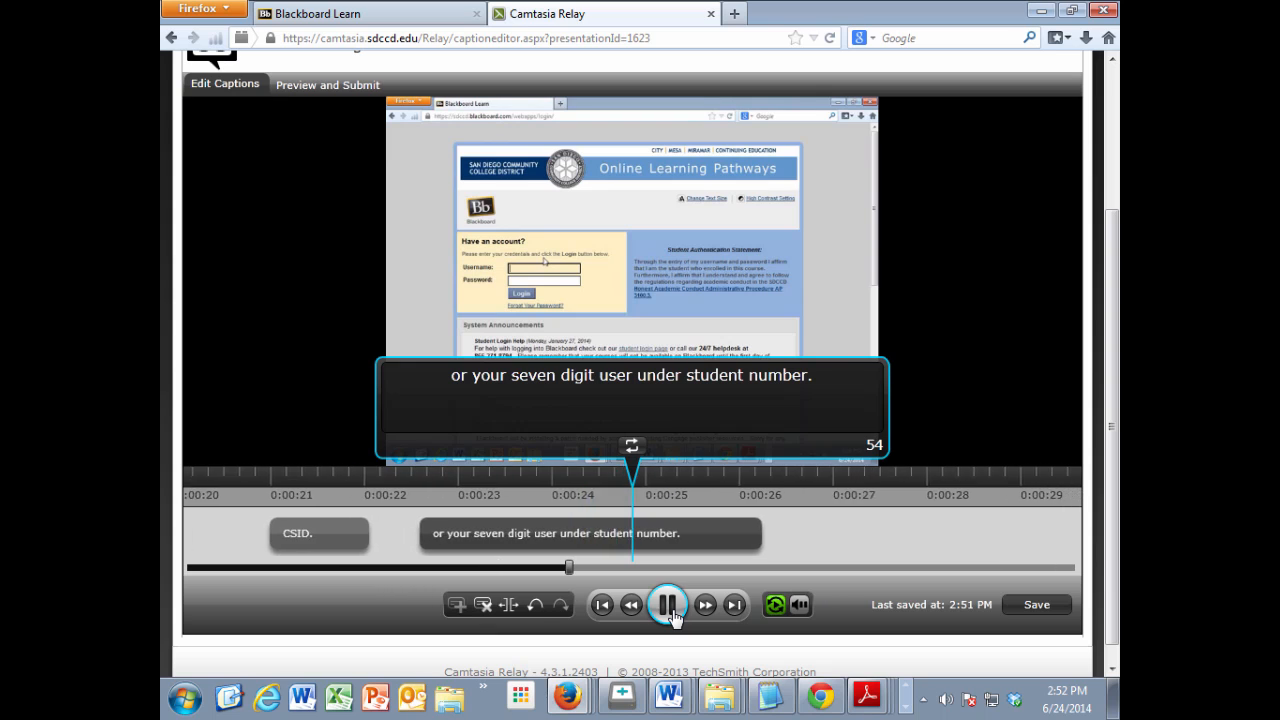
{"action": "left_click", "coordinate": [681, 404]}
{"action": "left_click", "coordinate": [687, 376]}
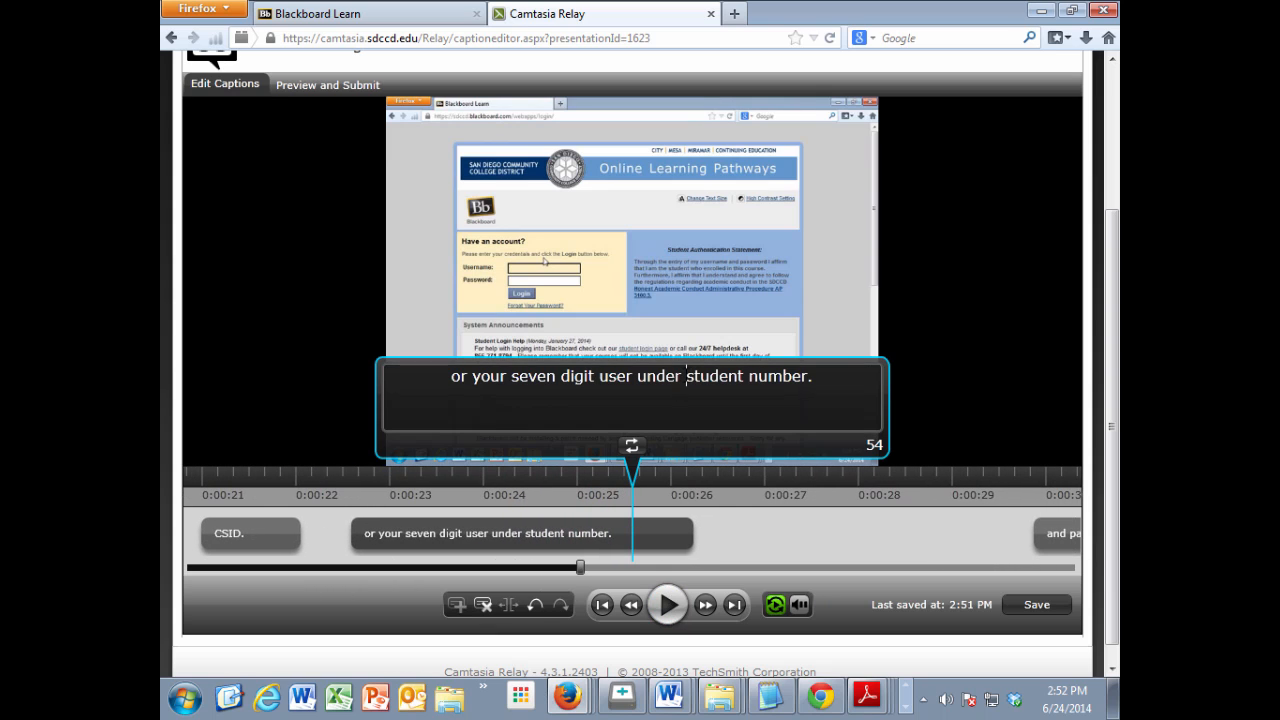
{"action": "key", "text": "BackSpace"}
{"action": "key", "text": "BackSpace"}
{"action": "key", "text": "BackSpace"}
{"action": "key", "text": "BackSpace"}
{"action": "key", "text": "BackSpace"}
{"action": "key", "text": "BackSpace"}
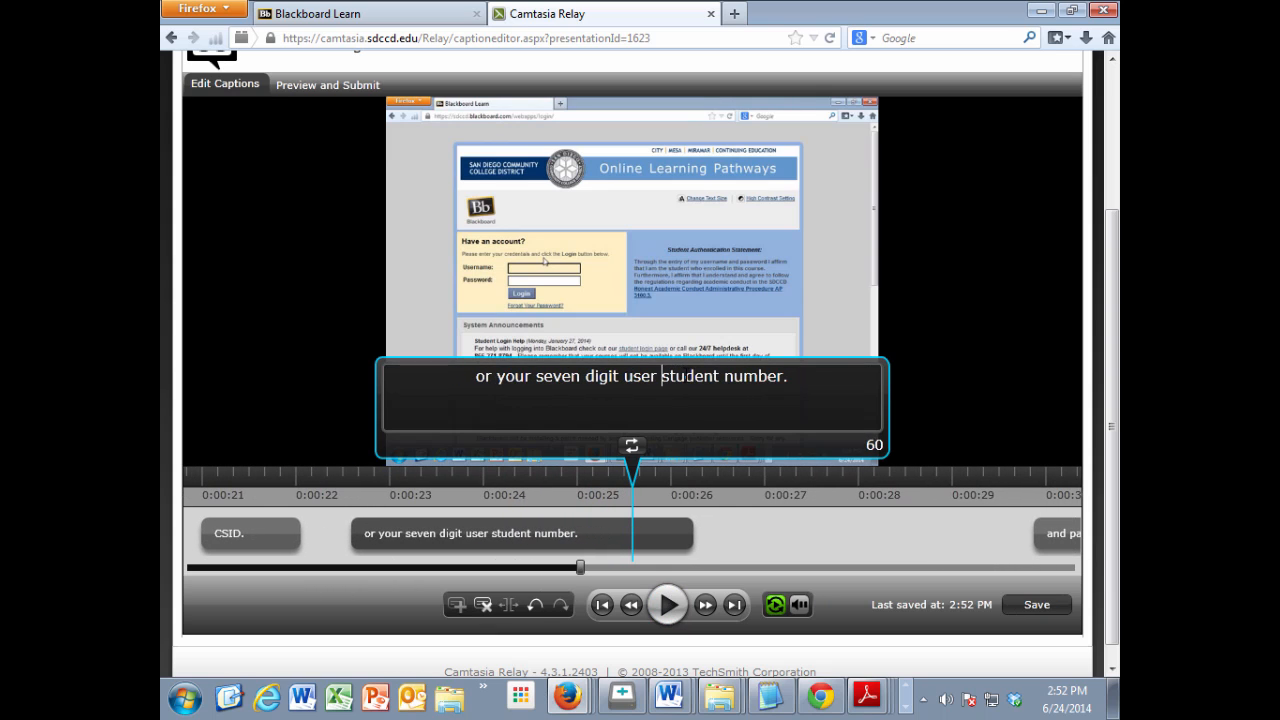
Step: Play on to the password caption and correct its ending to "birthday month month day day year year year year."
{"action": "left_click", "coordinate": [674, 618]}
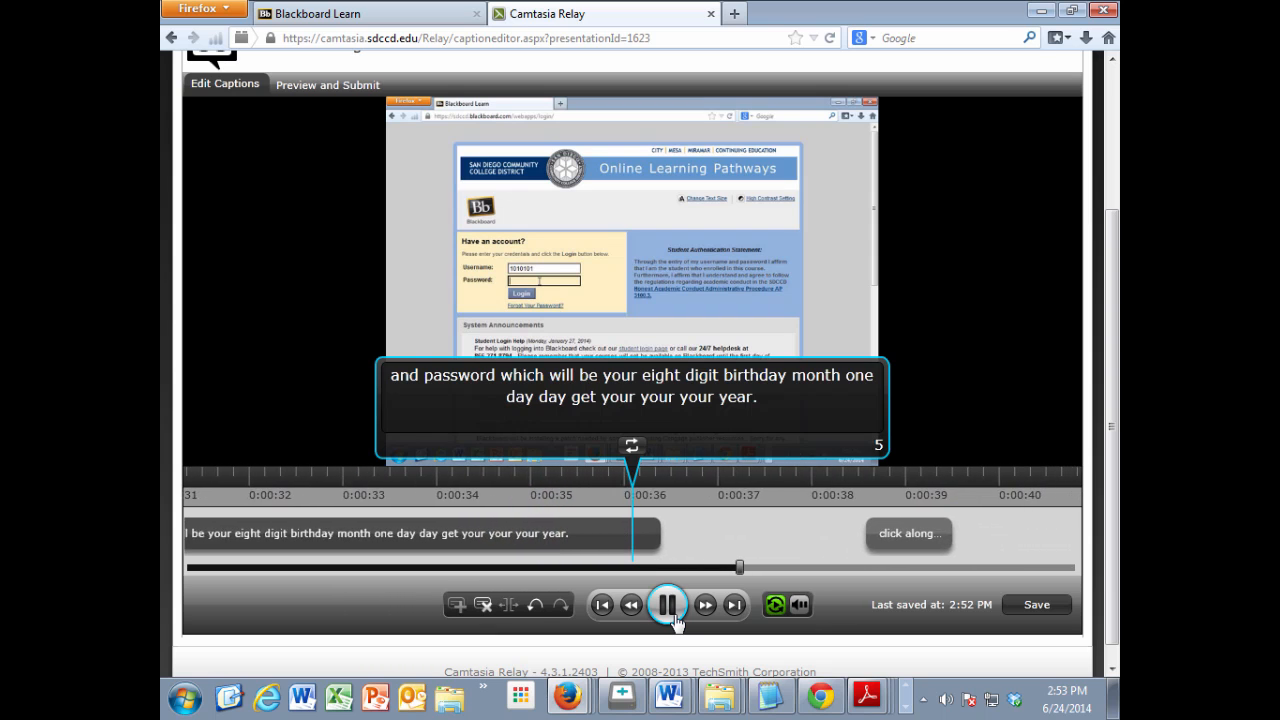
{"action": "left_click", "coordinate": [674, 619]}
{"action": "left_click", "coordinate": [571, 533]}
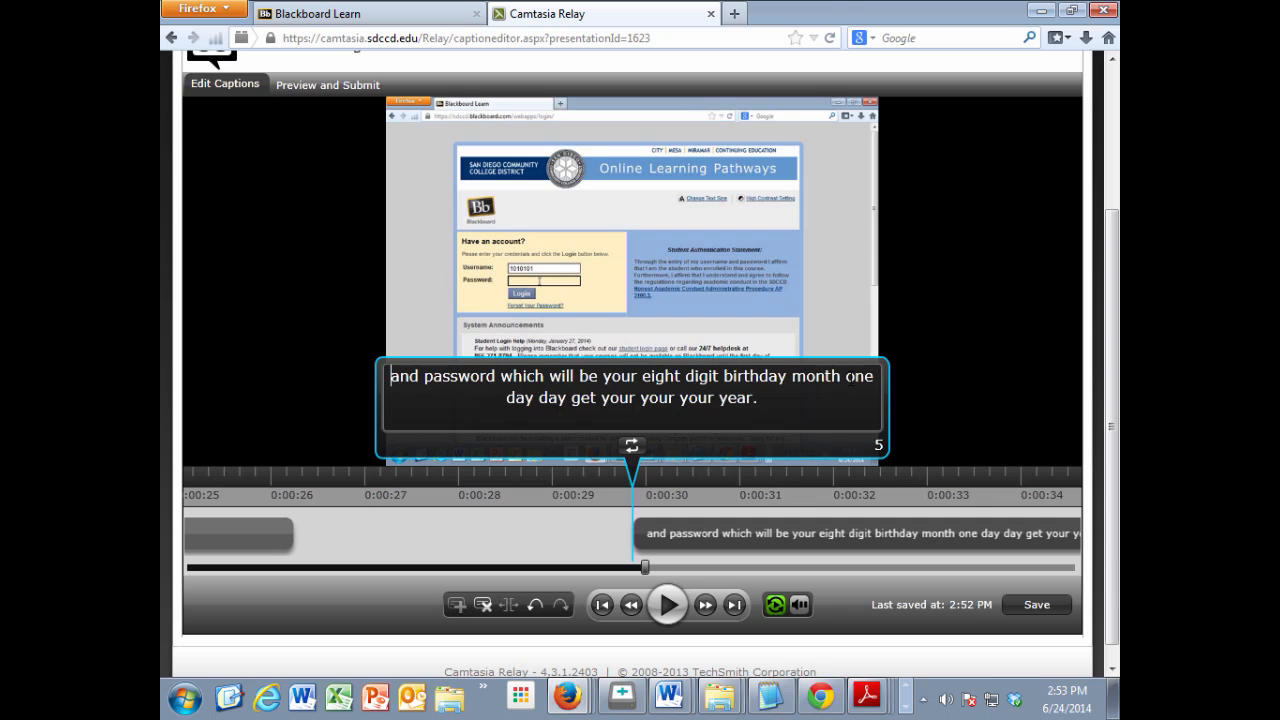
{"action": "left_click_drag", "start_coordinate": [846, 378], "coordinate": [874, 378]}
{"action": "type", "text": "month"}
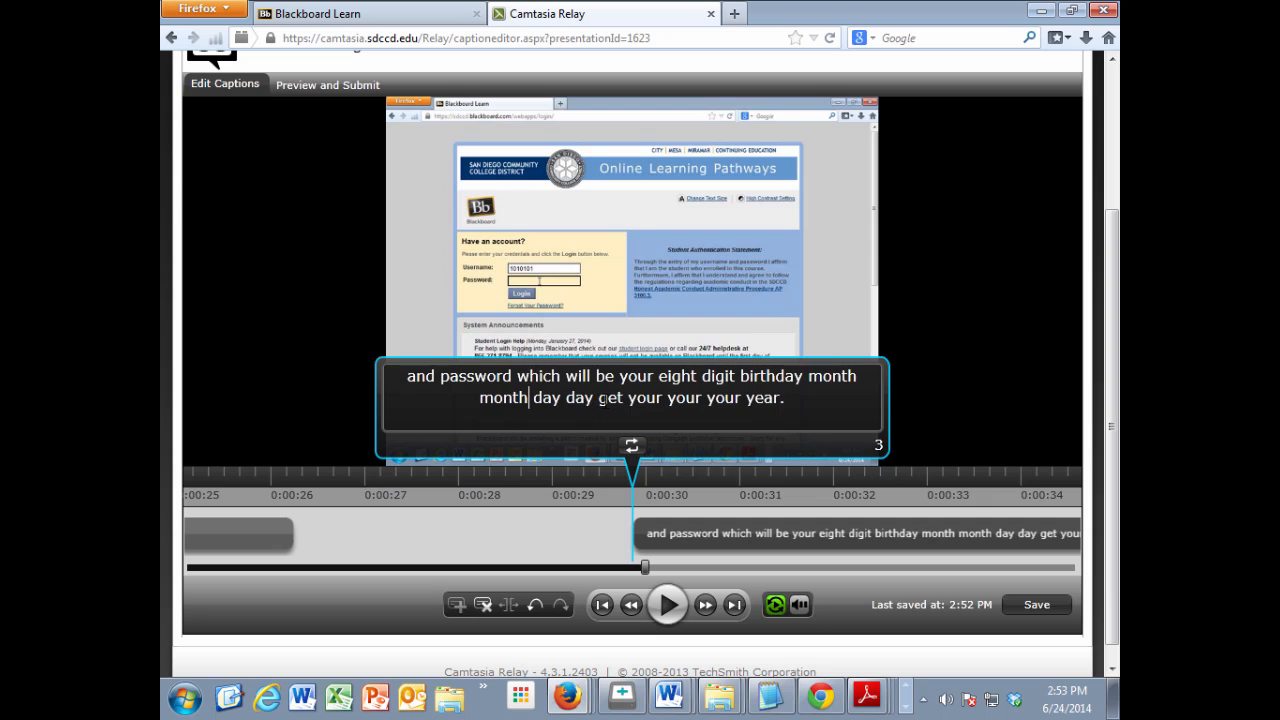
{"action": "left_click_drag", "start_coordinate": [598, 398], "coordinate": [741, 399]}
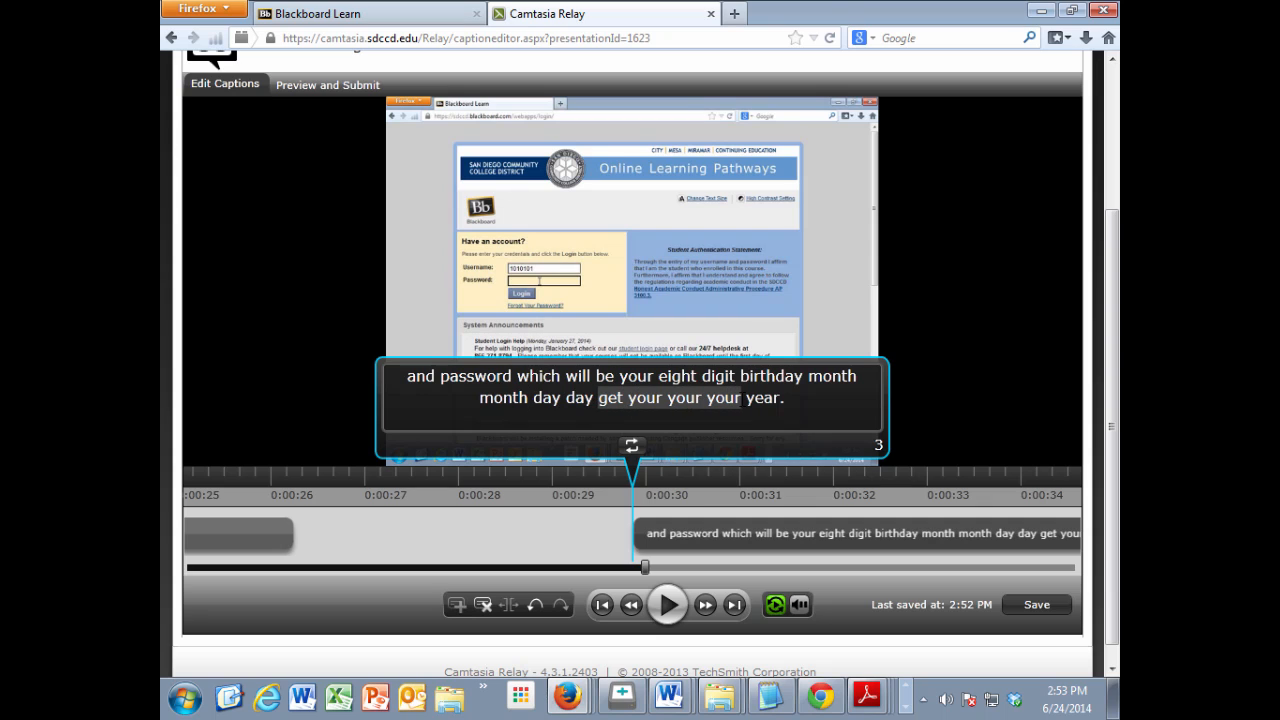
{"action": "type", "text": "year year "}
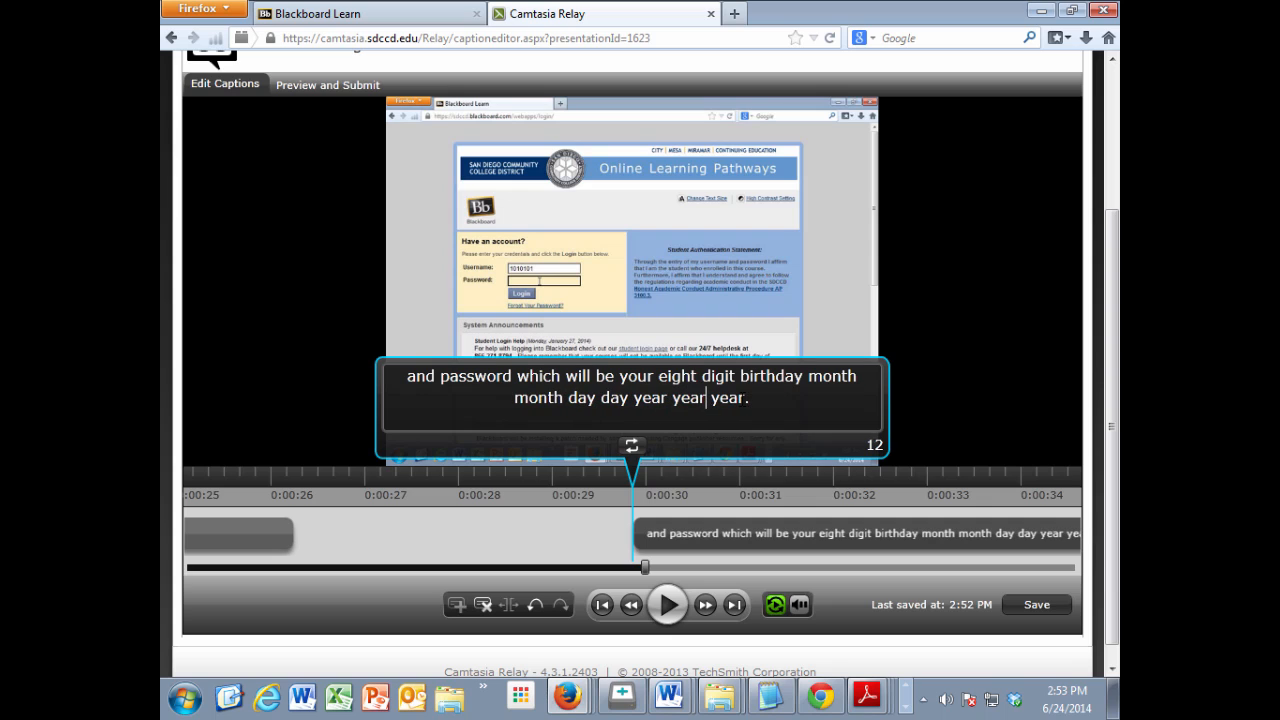
{"action": "type", "text": "year"}
{"action": "key", "text": "BackSpace"}
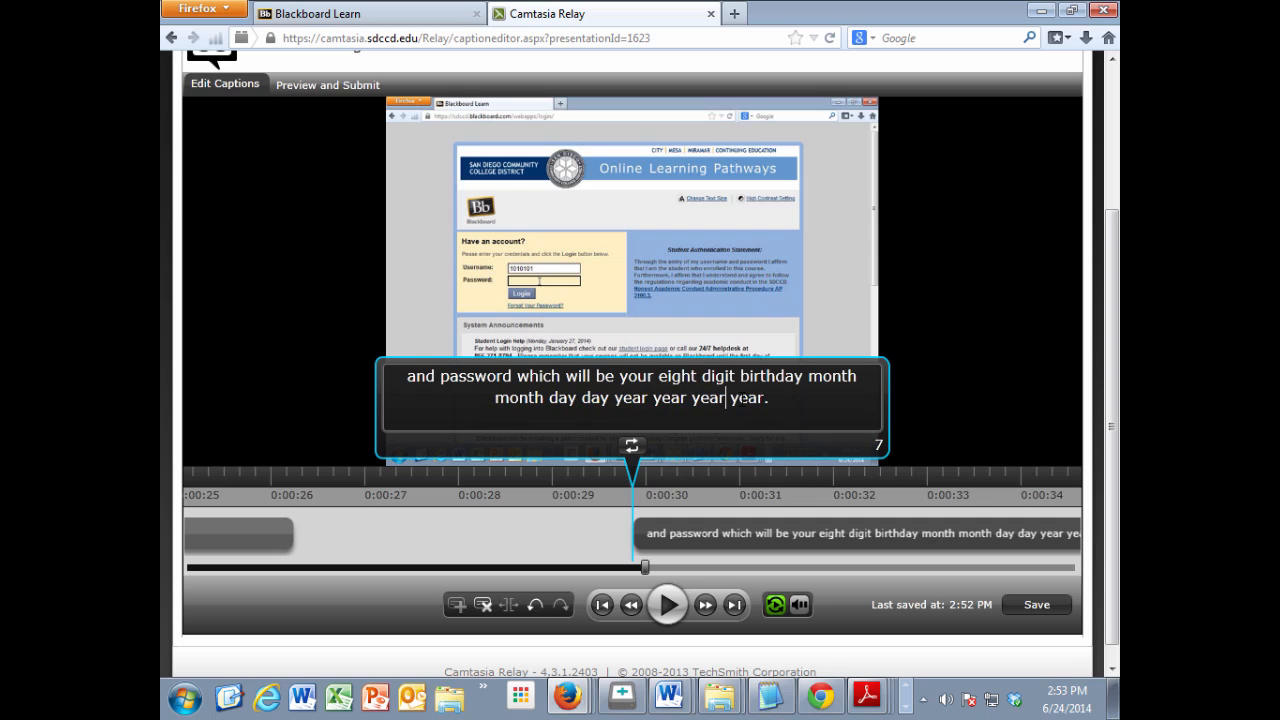
Step: Play past the password caption to the caption "click along the end." and change its text to "click login"
{"action": "left_click", "coordinate": [668, 606]}
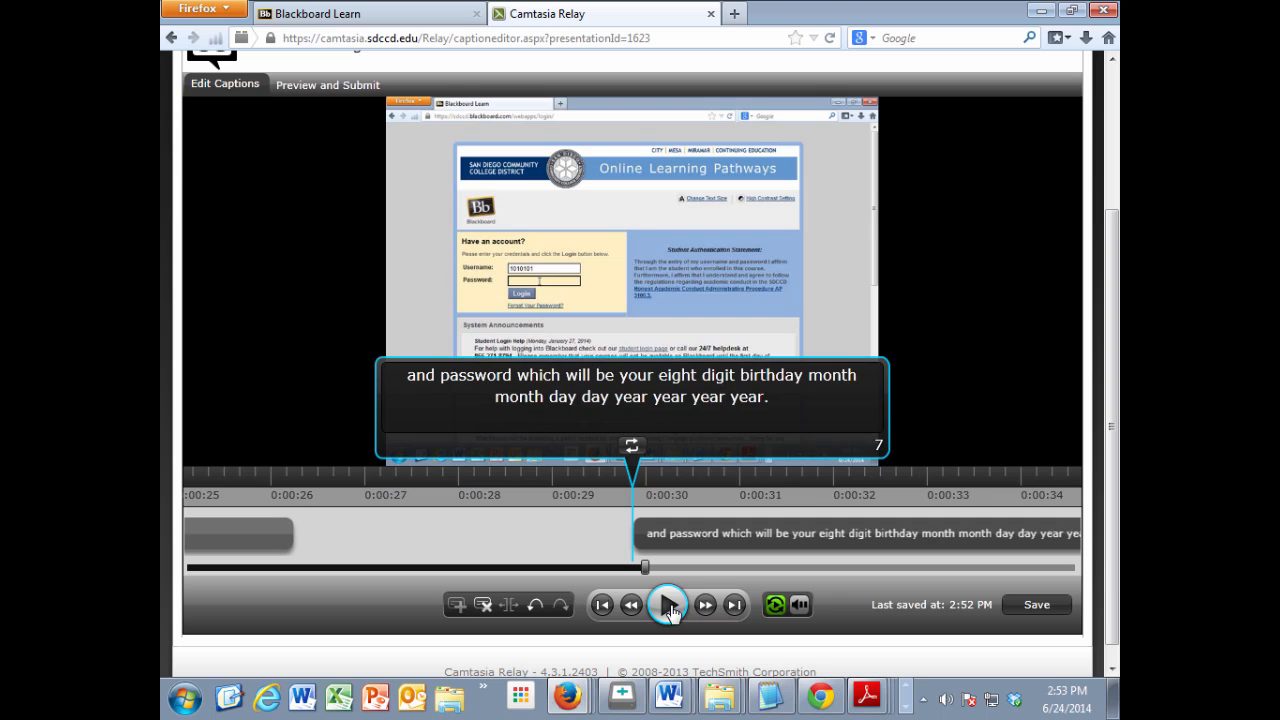
{"action": "left_click", "coordinate": [668, 606]}
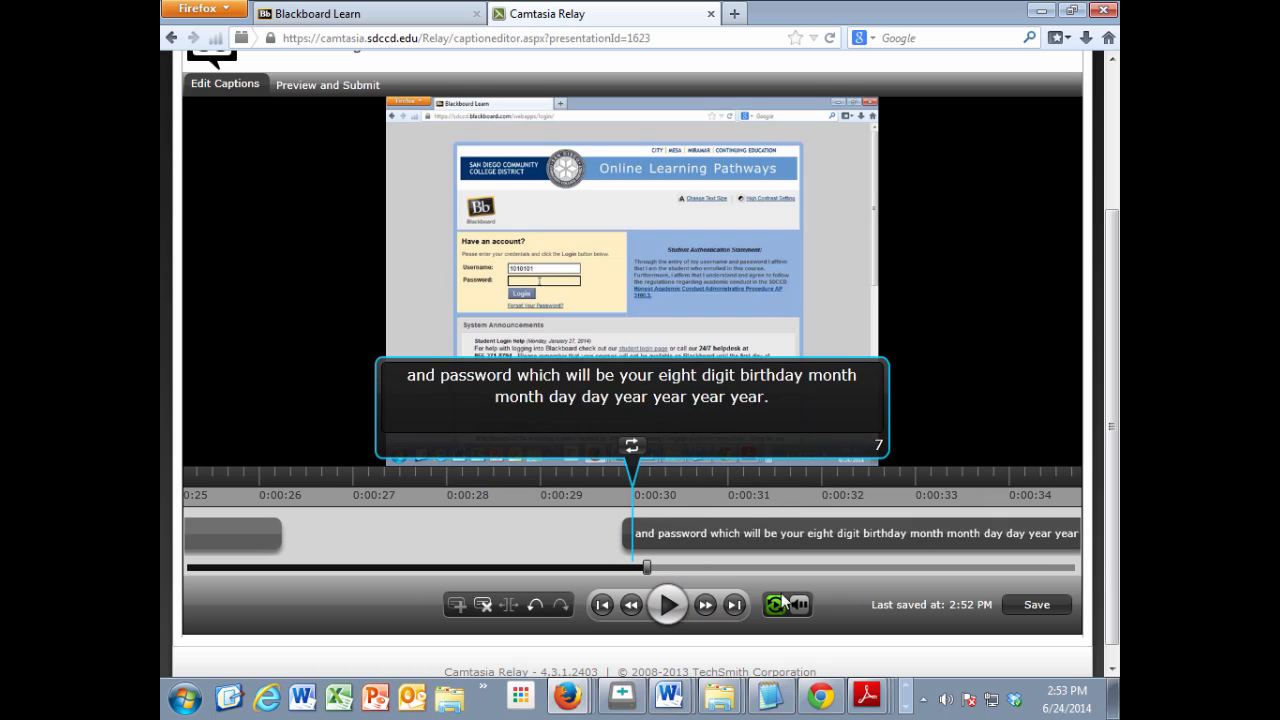
{"action": "left_click", "coordinate": [733, 606]}
{"action": "left_click", "coordinate": [666, 606]}
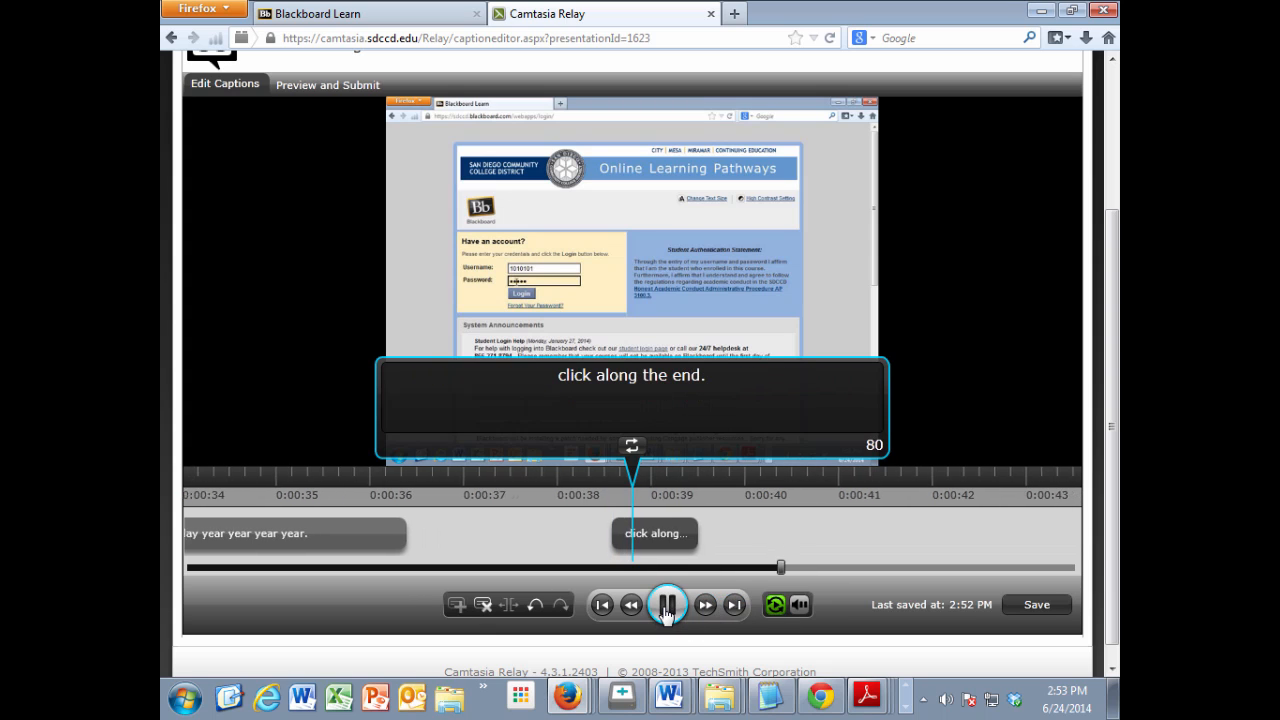
{"action": "left_click", "coordinate": [666, 605]}
{"action": "left_click", "coordinate": [594, 543]}
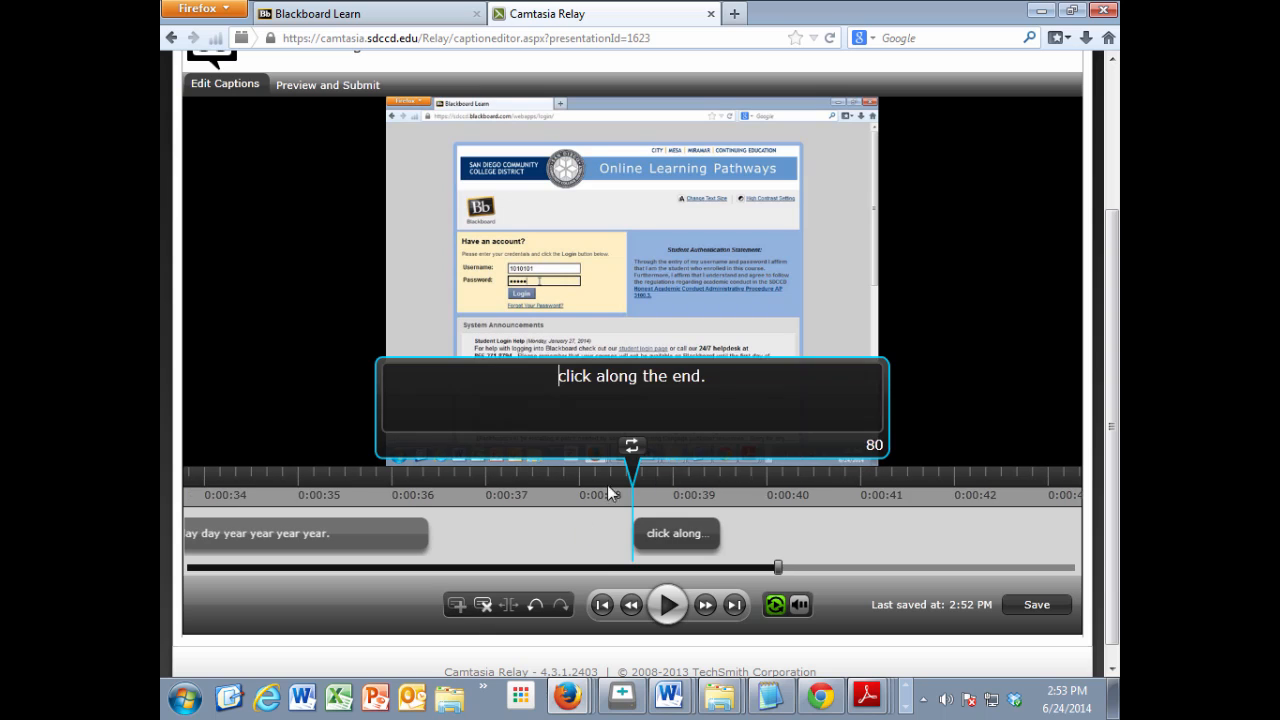
{"action": "left_click_drag", "start_coordinate": [597, 376], "coordinate": [752, 375]}
{"action": "type", "text": "login"}
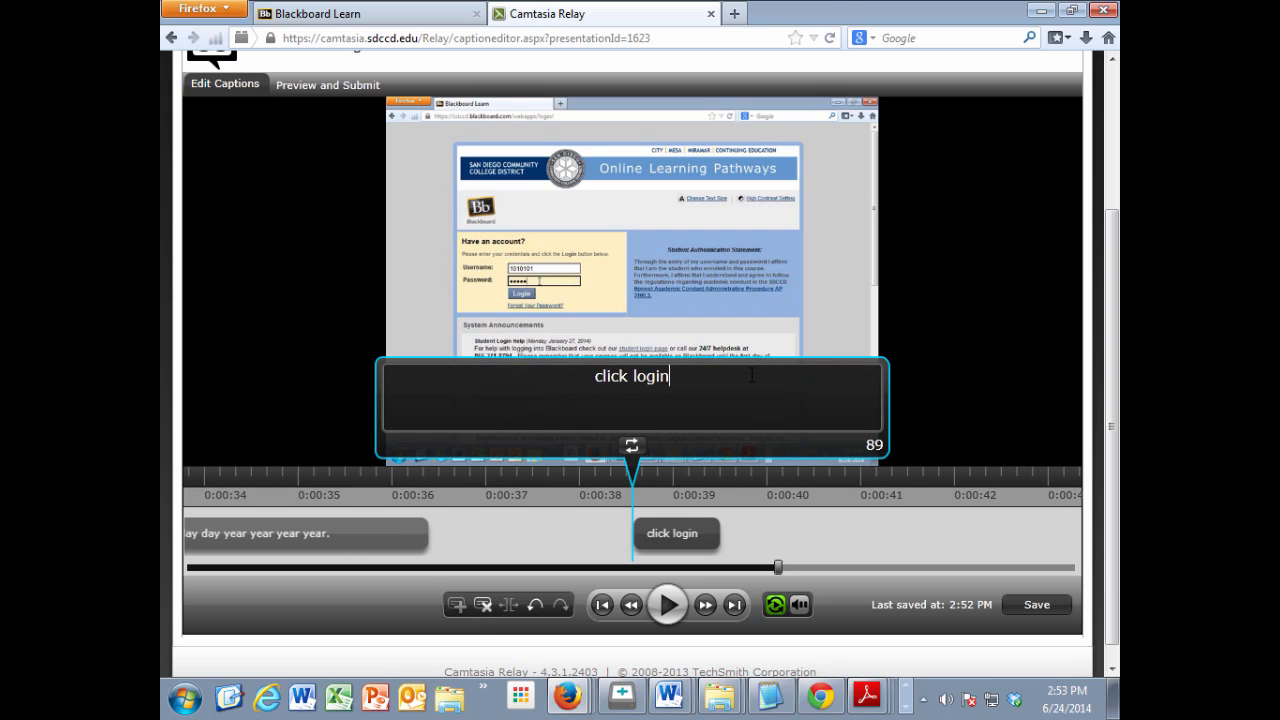
Step: Play on to the caption "you'll see course loose." and change its text to "And you'll see your courses."
{"action": "left_click", "coordinate": [667, 605]}
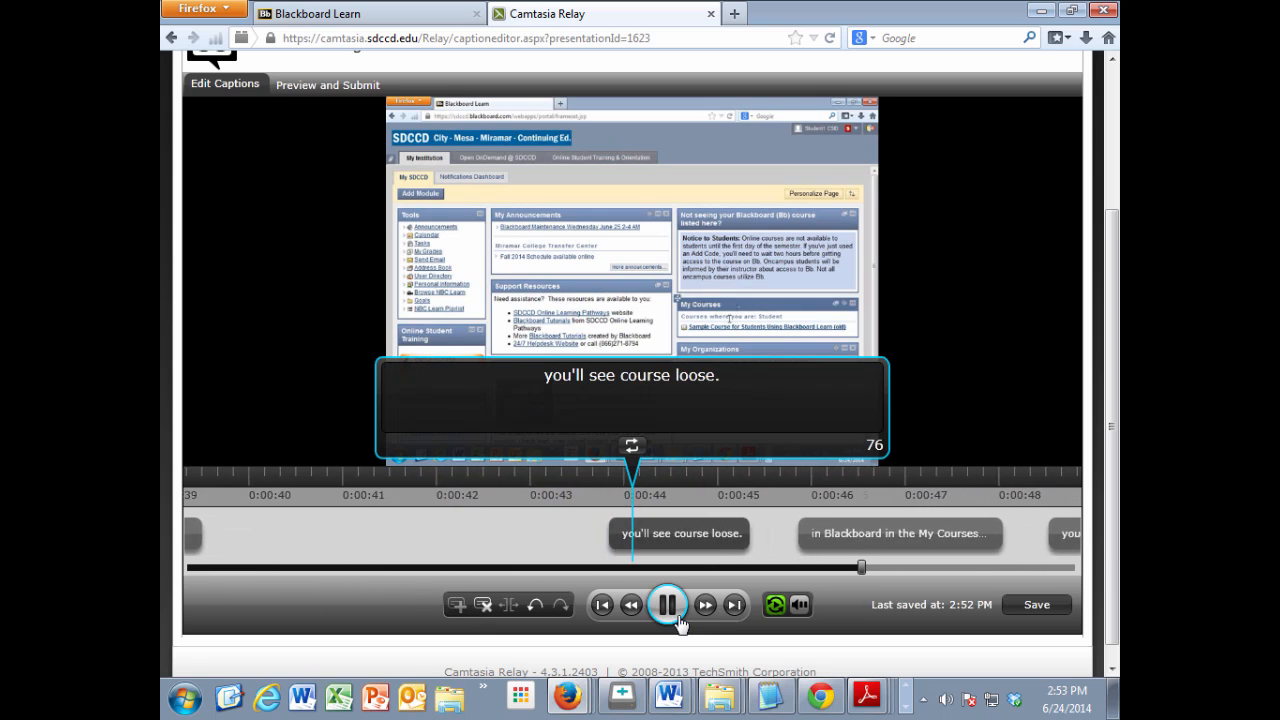
{"action": "left_click", "coordinate": [678, 621]}
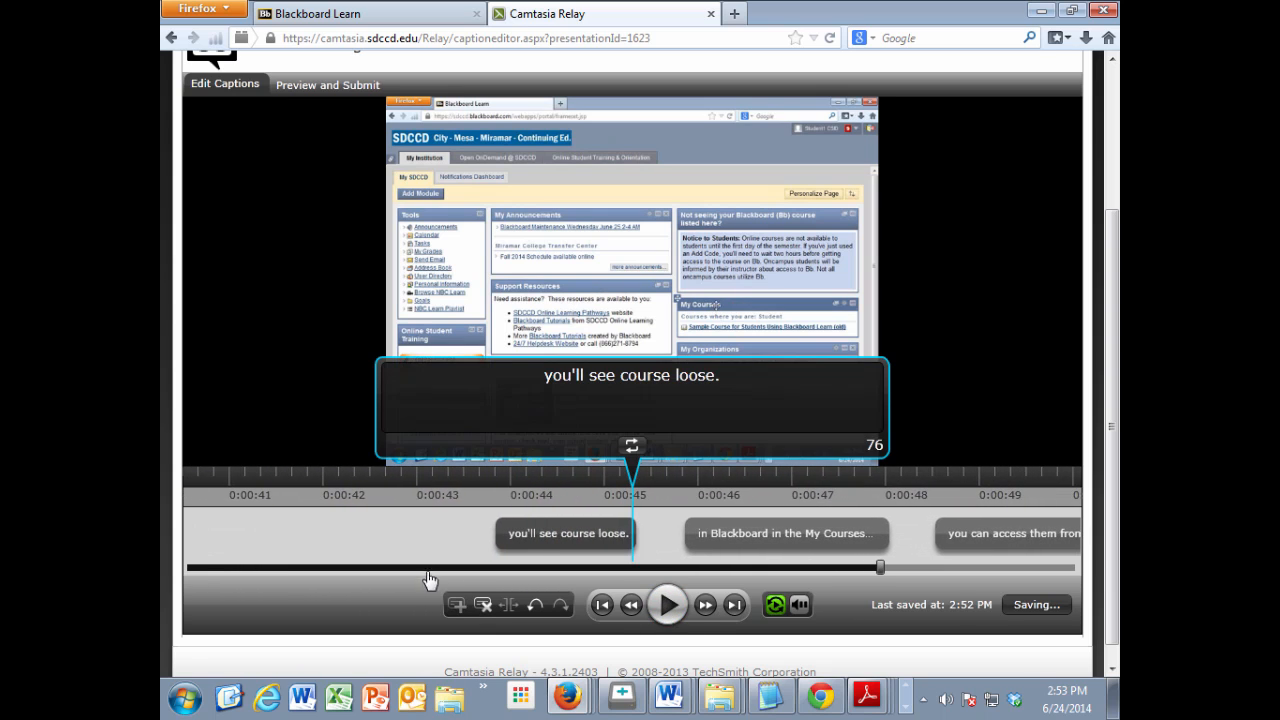
{"action": "left_click", "coordinate": [508, 534]}
{"action": "left_click", "coordinate": [548, 377]}
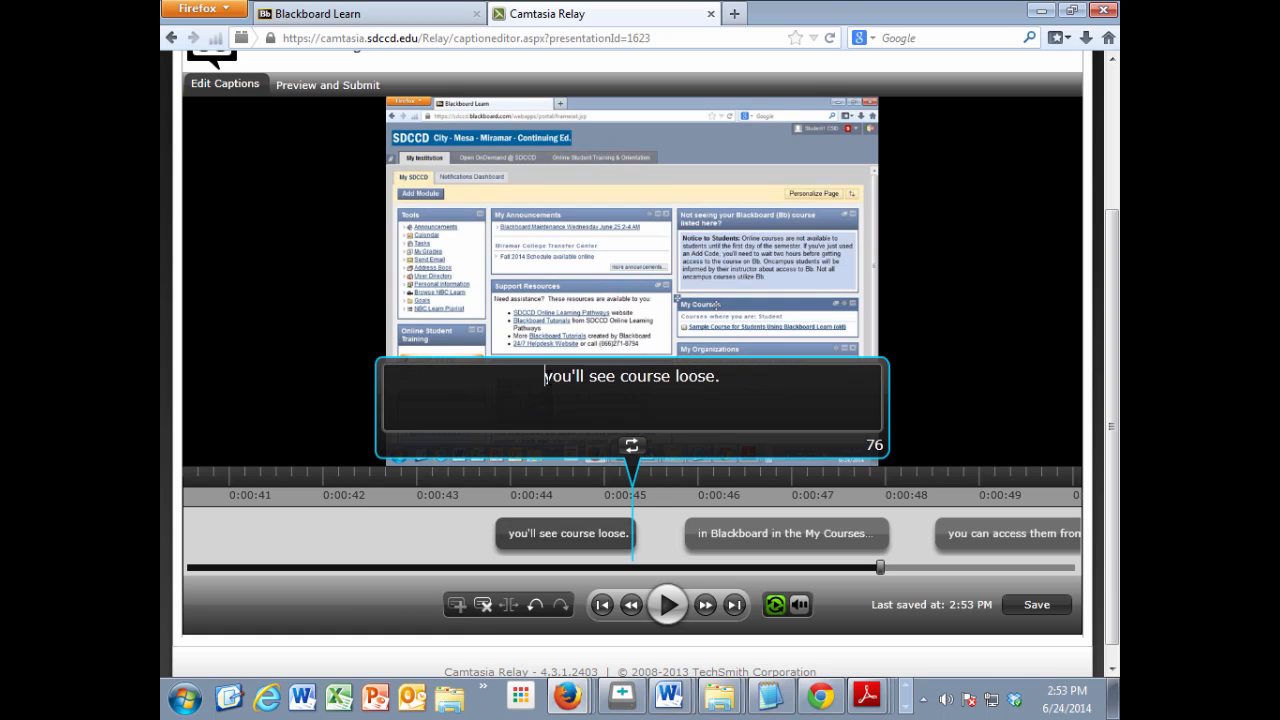
{"action": "type", "text": "And"}
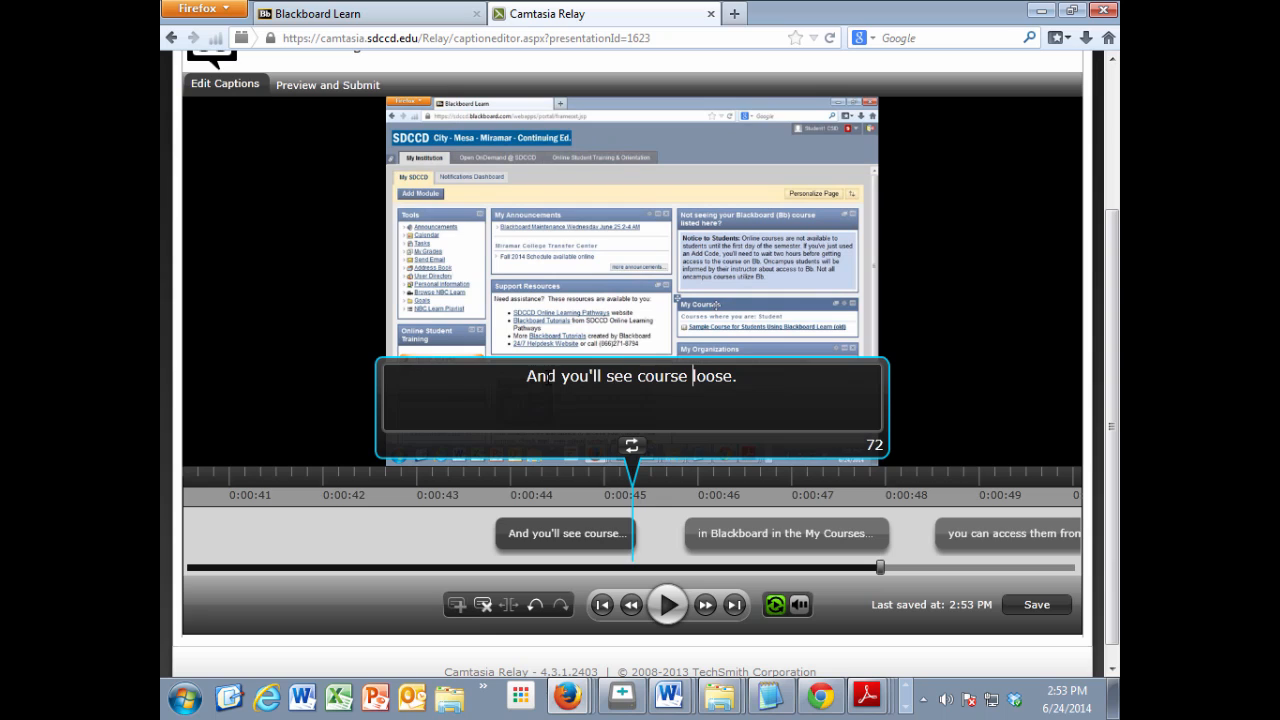
{"action": "key", "text": "BackSpace"}
{"action": "key", "text": "BackSpace"}
{"action": "key", "text": "BackSpace"}
{"action": "key", "text": "BackSpace"}
{"action": "key", "text": "BackSpace"}
{"action": "key", "text": "BackSpace"}
{"action": "key", "text": "BackSpace"}
{"action": "key", "text": "BackSpace"}
{"action": "key", "text": "BackSpace"}
{"action": "key", "text": "BackSpace"}
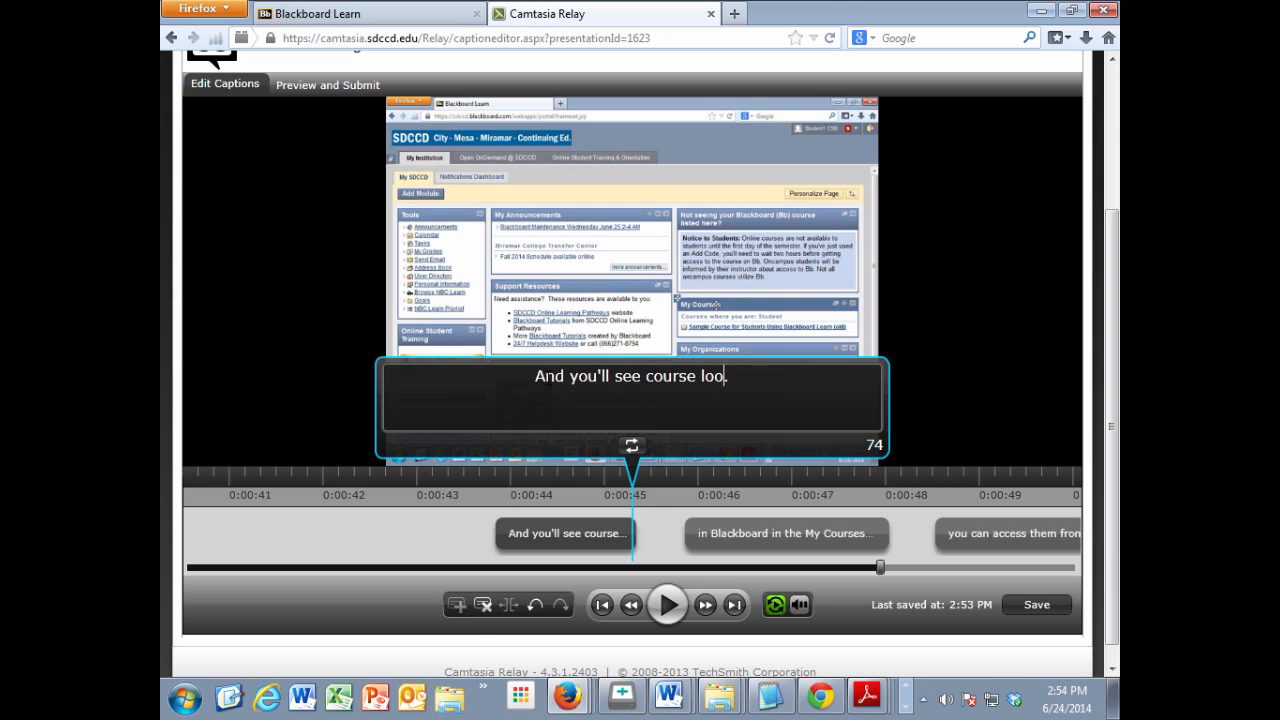
{"action": "key", "text": "BackSpace"}
{"action": "key", "text": "BackSpace"}
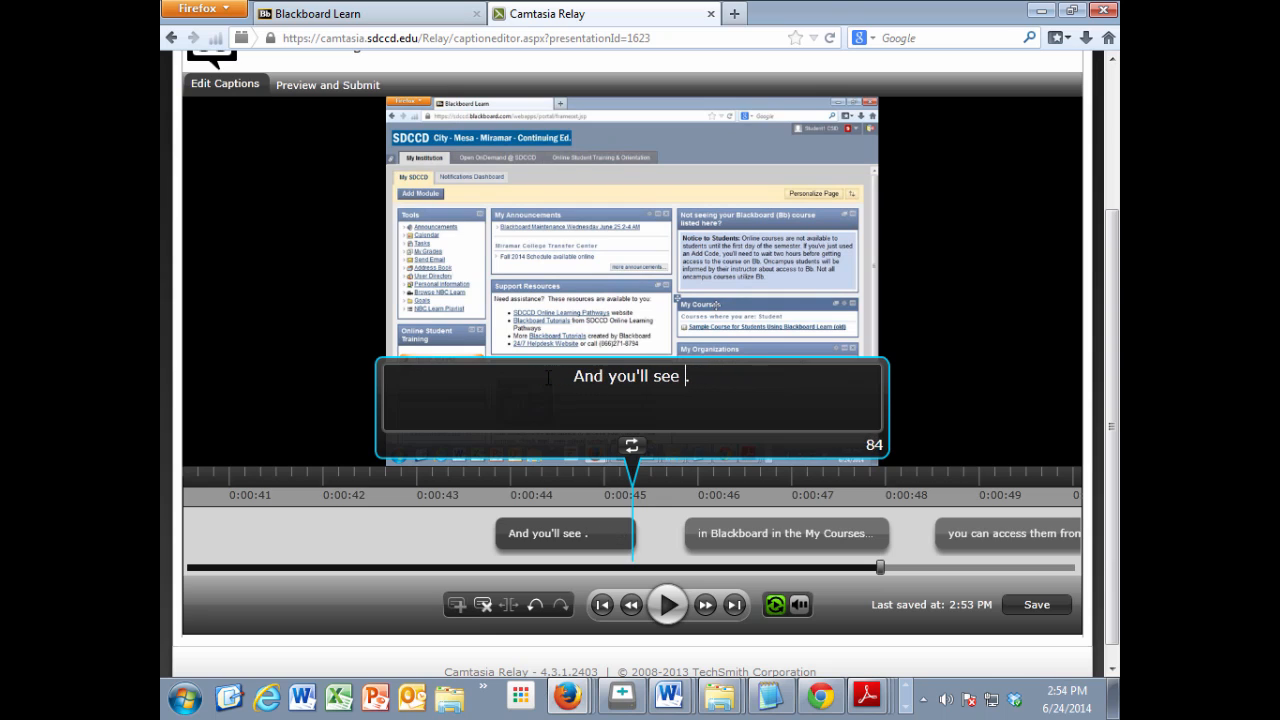
{"action": "type", "text": "your courses"}
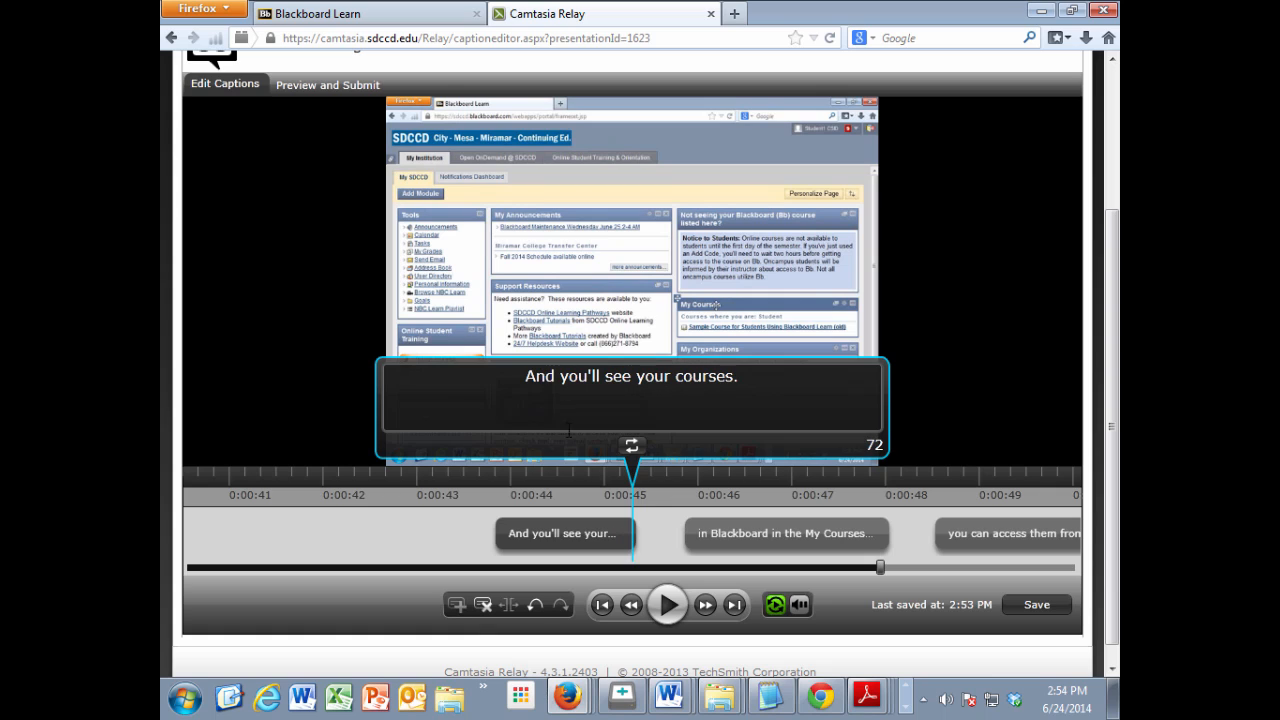
Step: Play past the My Courses box caption and capitalize the first word of the caption "you can access them from here"
{"action": "left_click", "coordinate": [668, 608]}
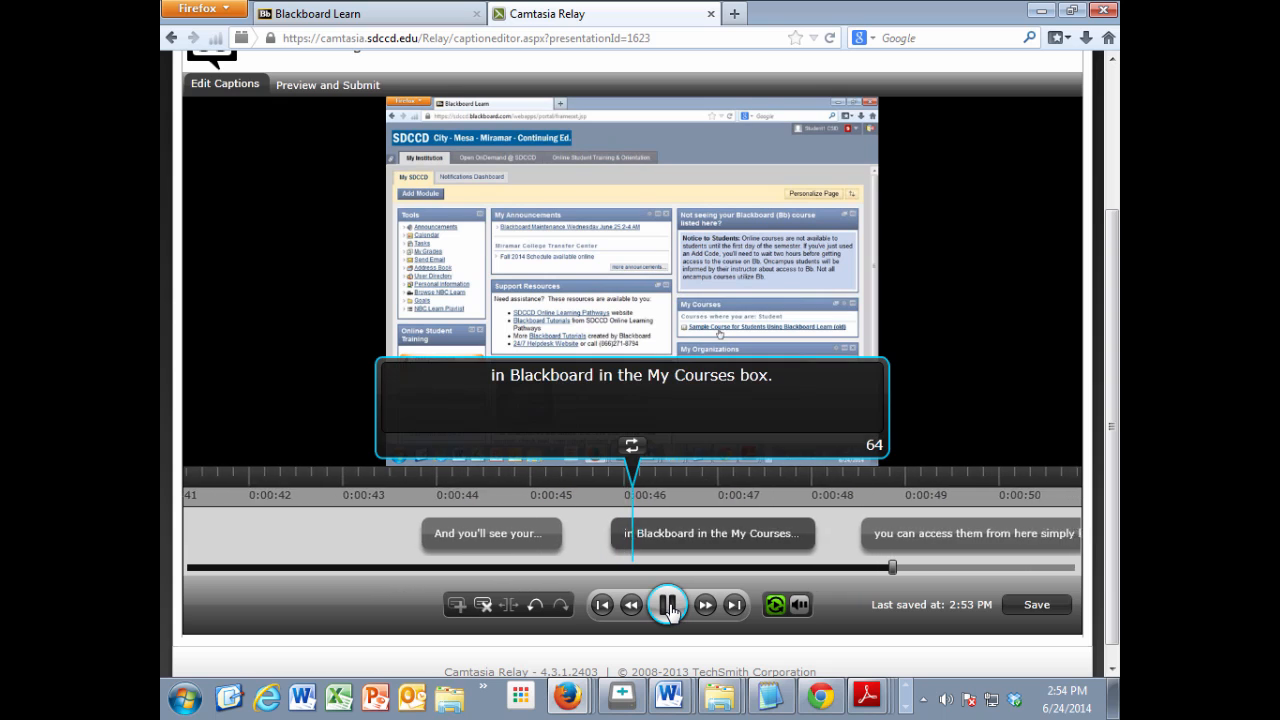
{"action": "left_click", "coordinate": [668, 606]}
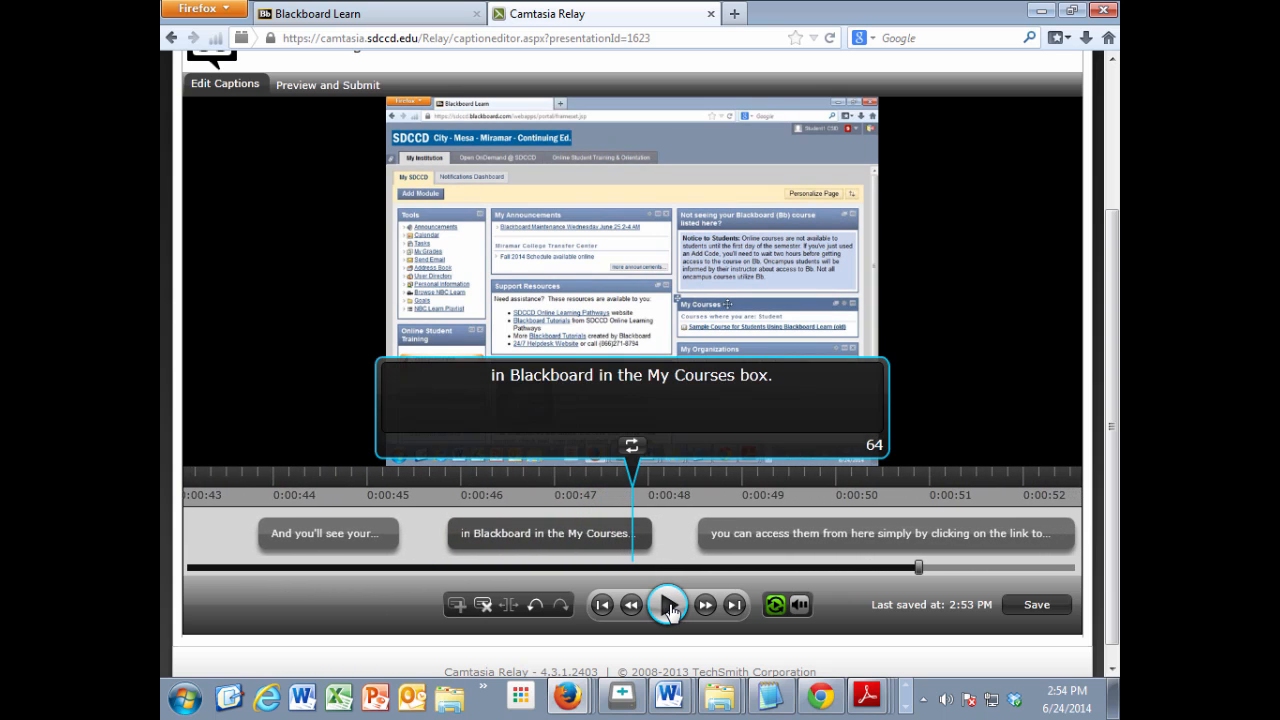
{"action": "left_click", "coordinate": [668, 606]}
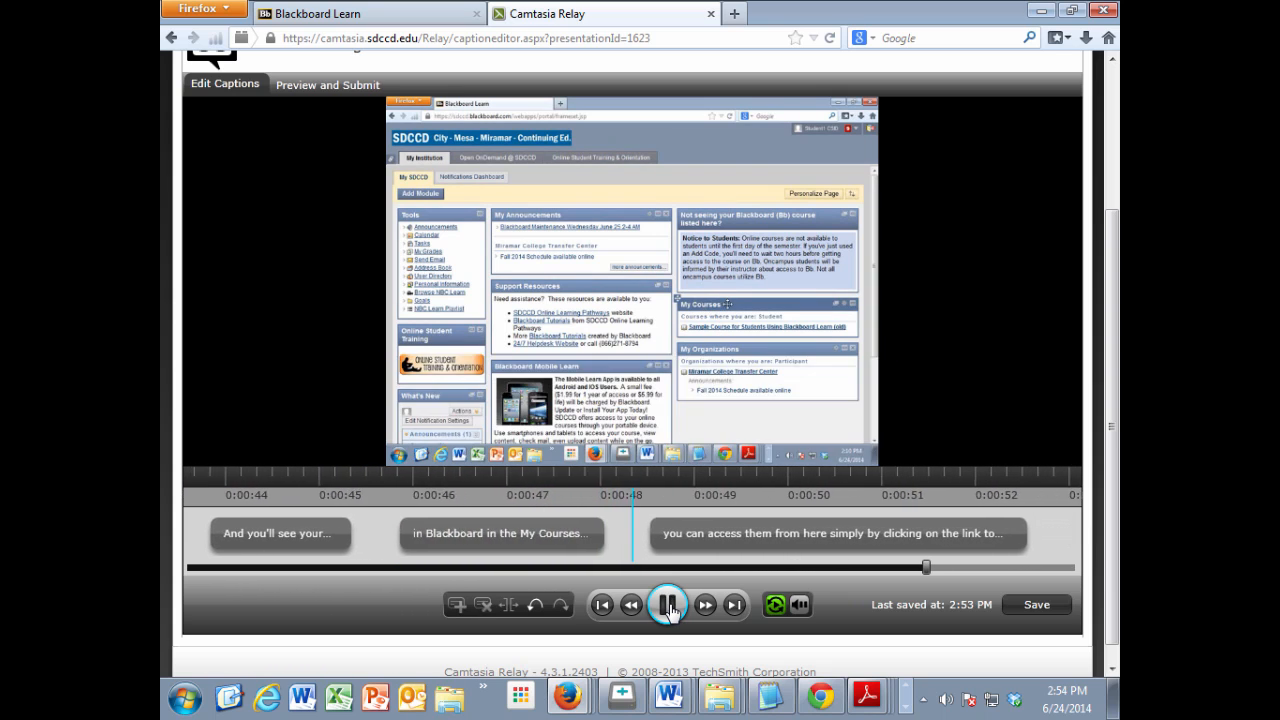
{"action": "left_click", "coordinate": [378, 378]}
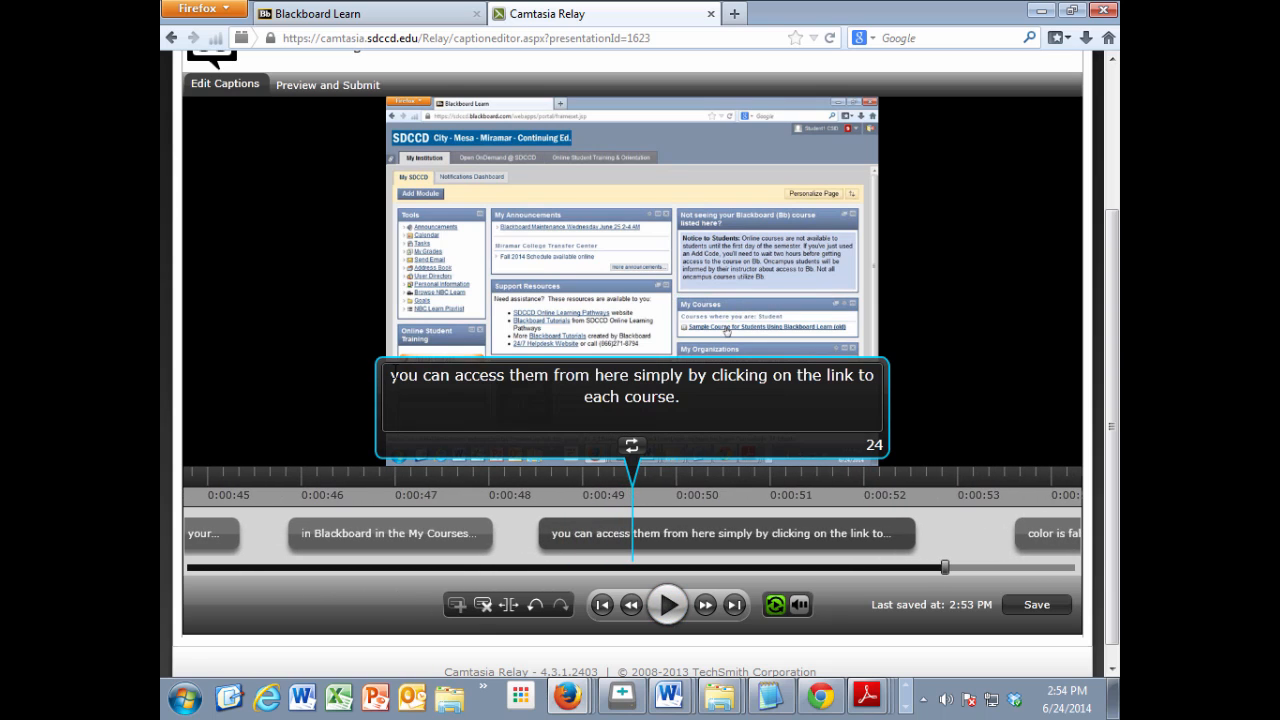
{"action": "left_click", "coordinate": [392, 376]}
{"action": "key", "text": "BackSpace"}
{"action": "type", "text": "Y"}
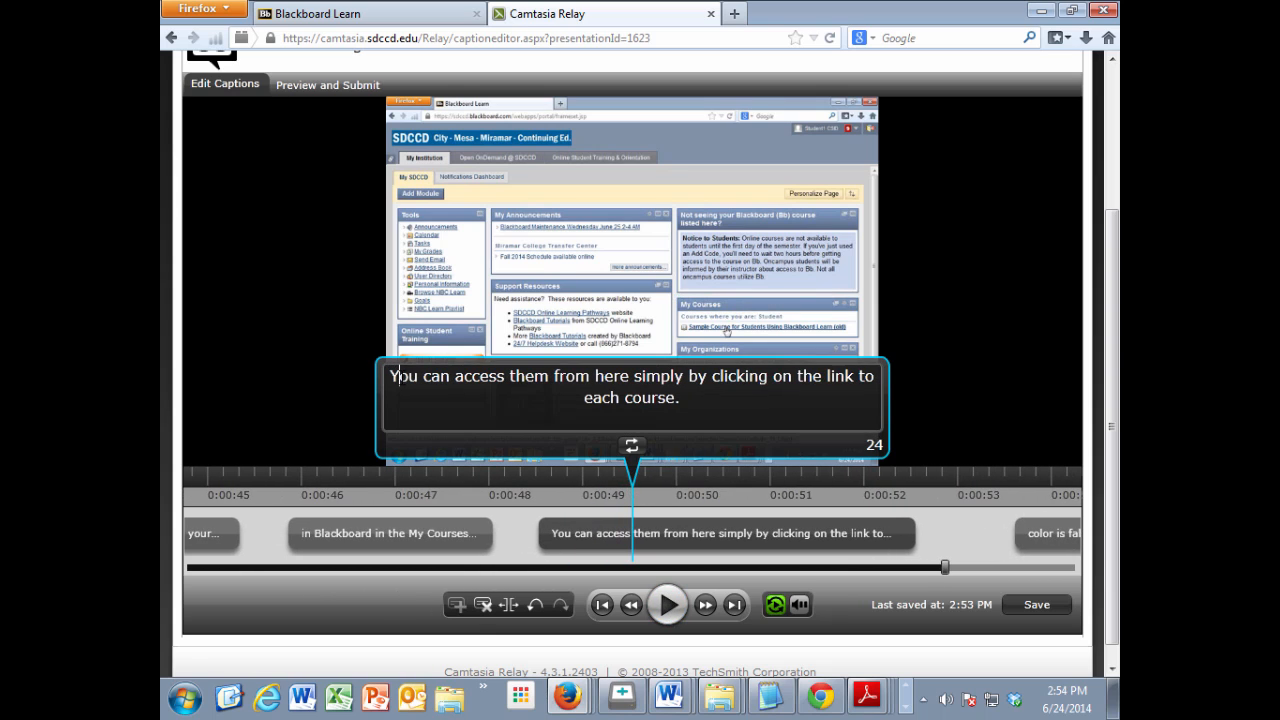
Step: Play on to the last caption and change its text to "That's all there is to logging into Blackboard."
{"action": "left_click", "coordinate": [676, 606]}
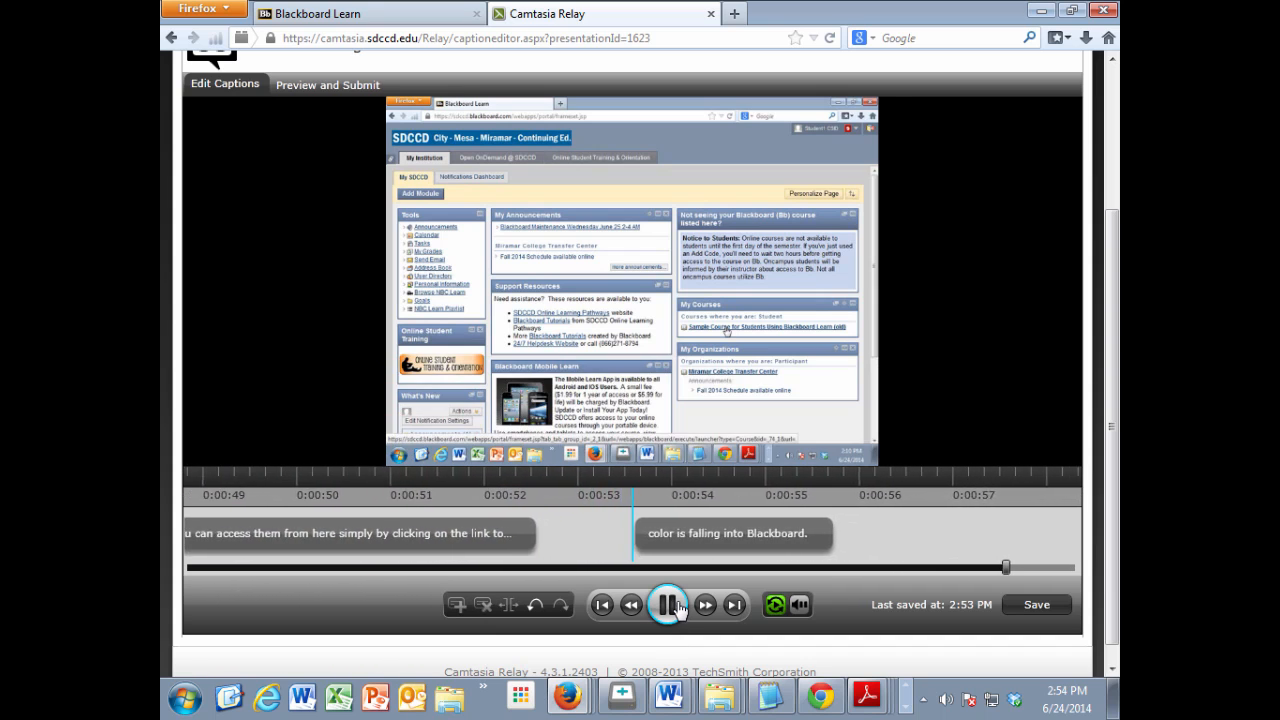
{"action": "left_click", "coordinate": [676, 606]}
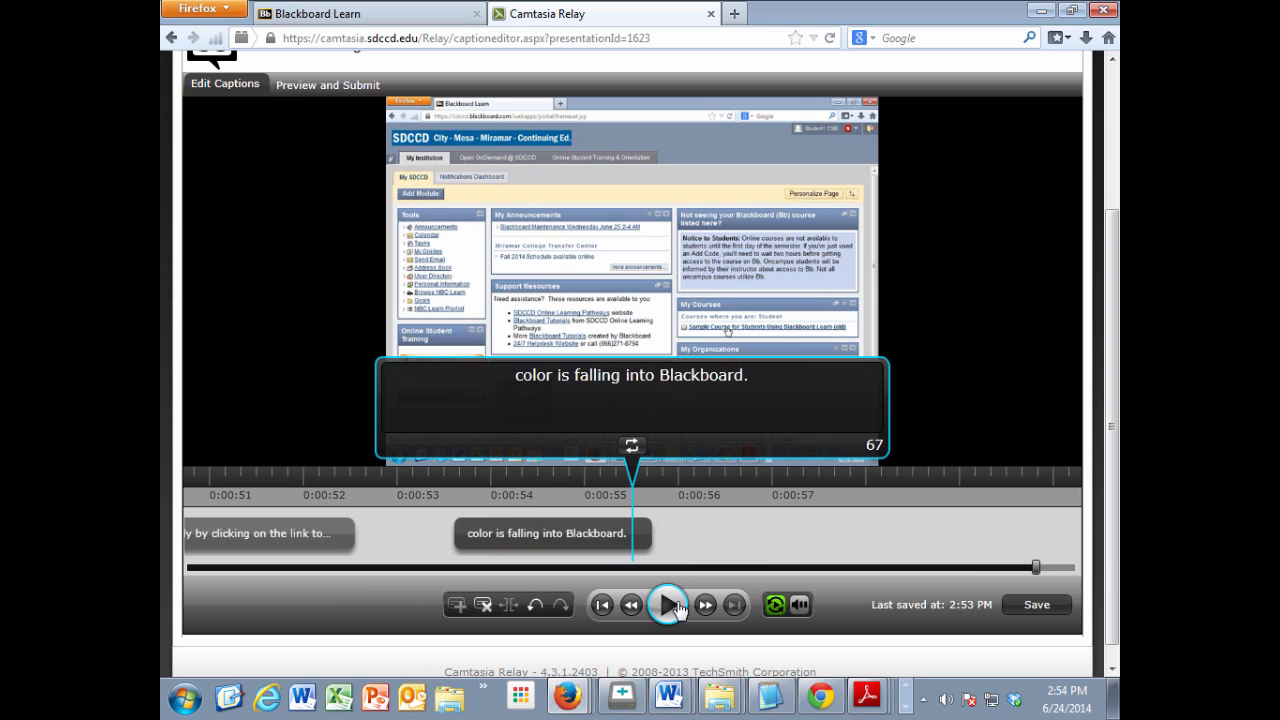
{"action": "left_click_drag", "start_coordinate": [621, 376], "coordinate": [512, 378]}
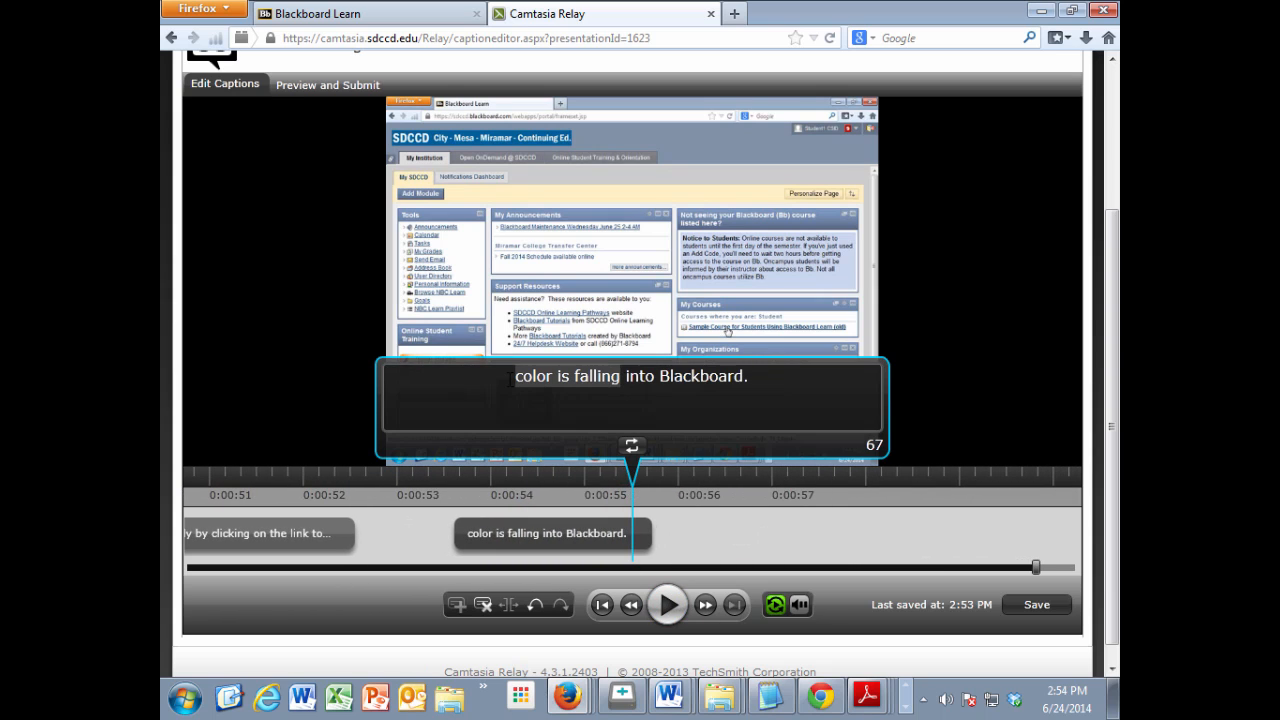
{"action": "type", "text": "That's all there "}
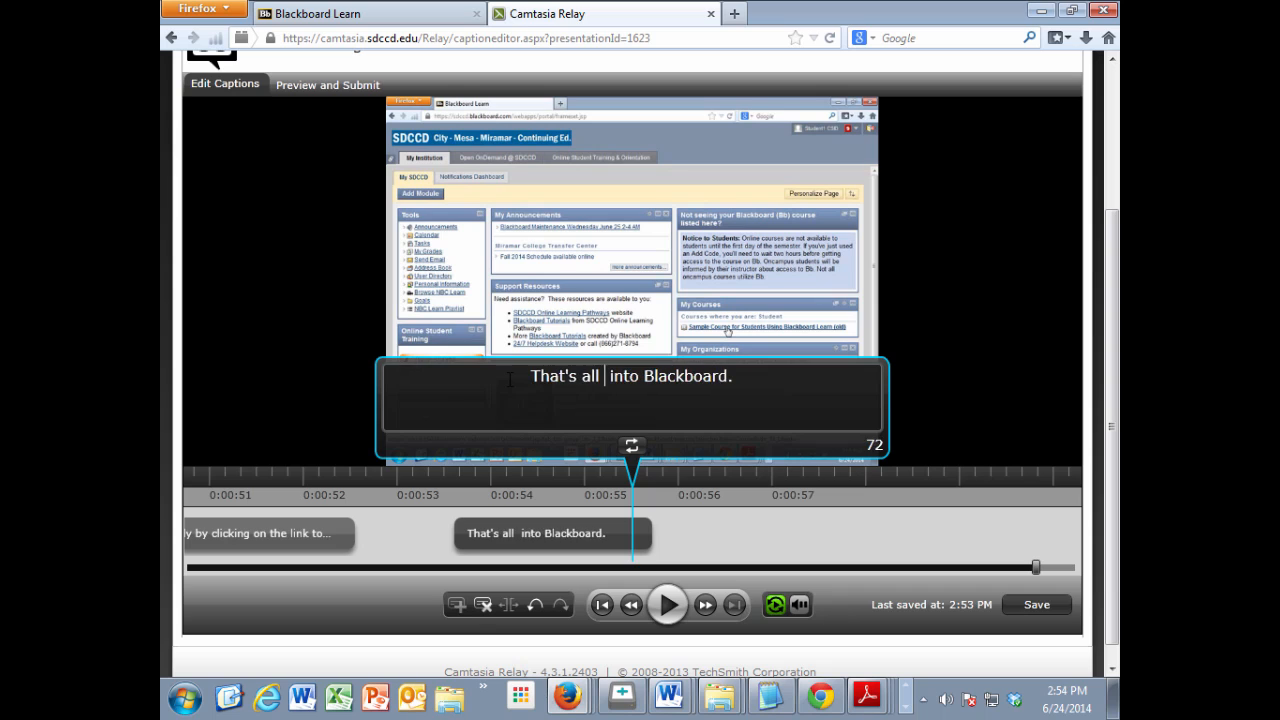
{"action": "type", "text": "is to loggi"}
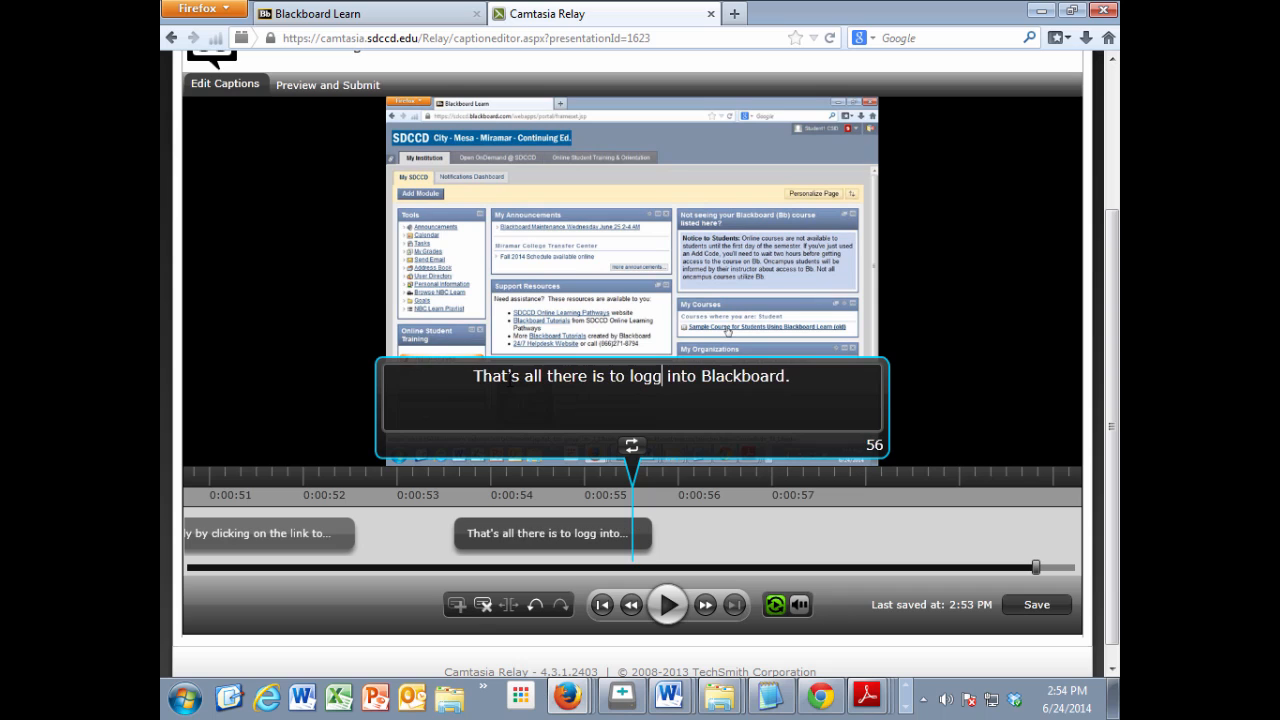
{"action": "type", "text": "ng into Blackboa"}
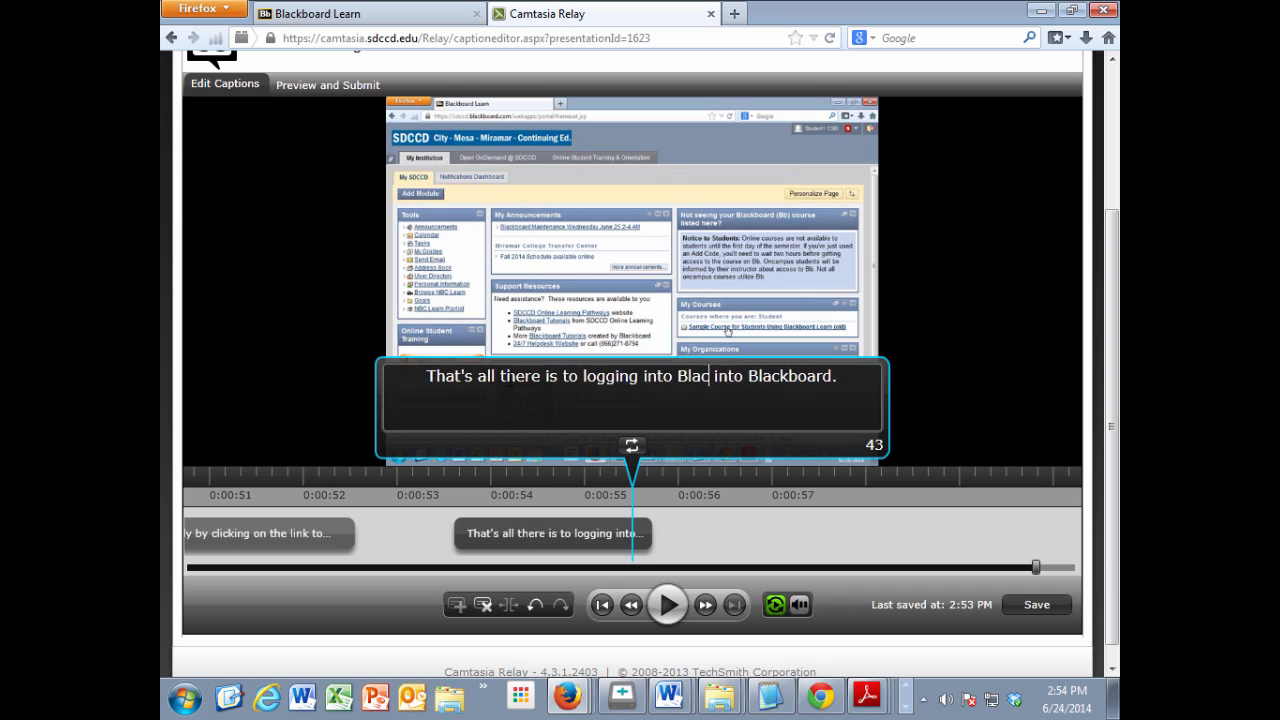
{"action": "type", "text": "rd"}
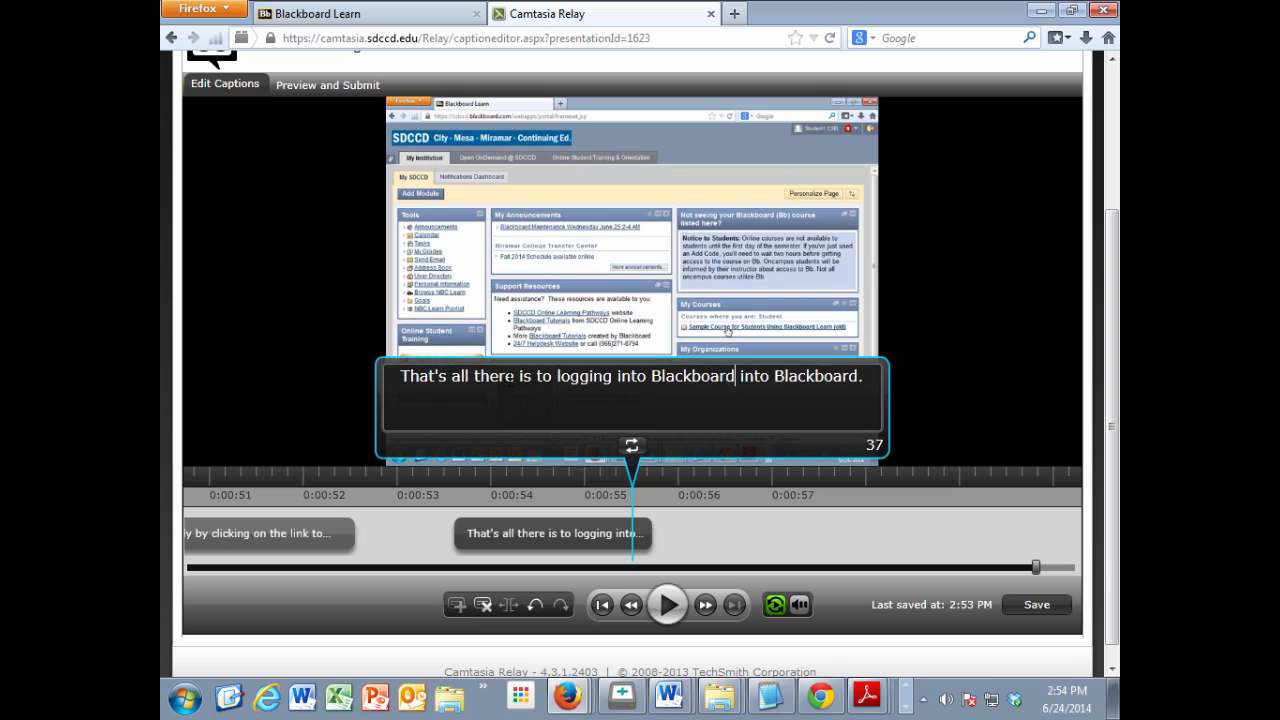
{"action": "key", "text": "Delete"}
{"action": "key", "text": "Delete"}
{"action": "key", "text": "Delete"}
{"action": "key", "text": "Delete"}
{"action": "key", "text": "Delete"}
{"action": "key", "text": "Delete"}
{"action": "key", "text": "Delete"}
{"action": "key", "text": "Delete"}
{"action": "key", "text": "Delete"}
{"action": "key", "text": "Delete"}
{"action": "key", "text": "Delete"}
{"action": "key", "text": "Delete"}
{"action": "key", "text": "Delete"}
{"action": "key", "text": "Delete"}
{"action": "key", "text": "Delete"}
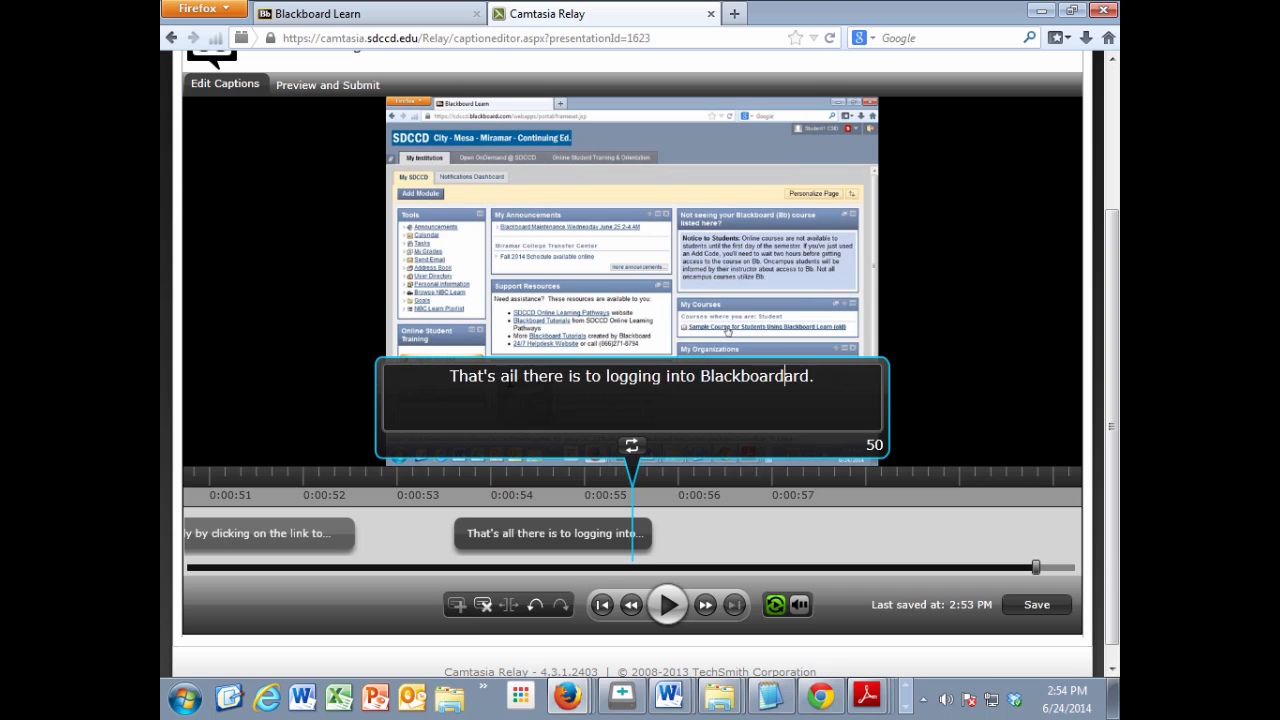
{"action": "key", "text": "Delete"}
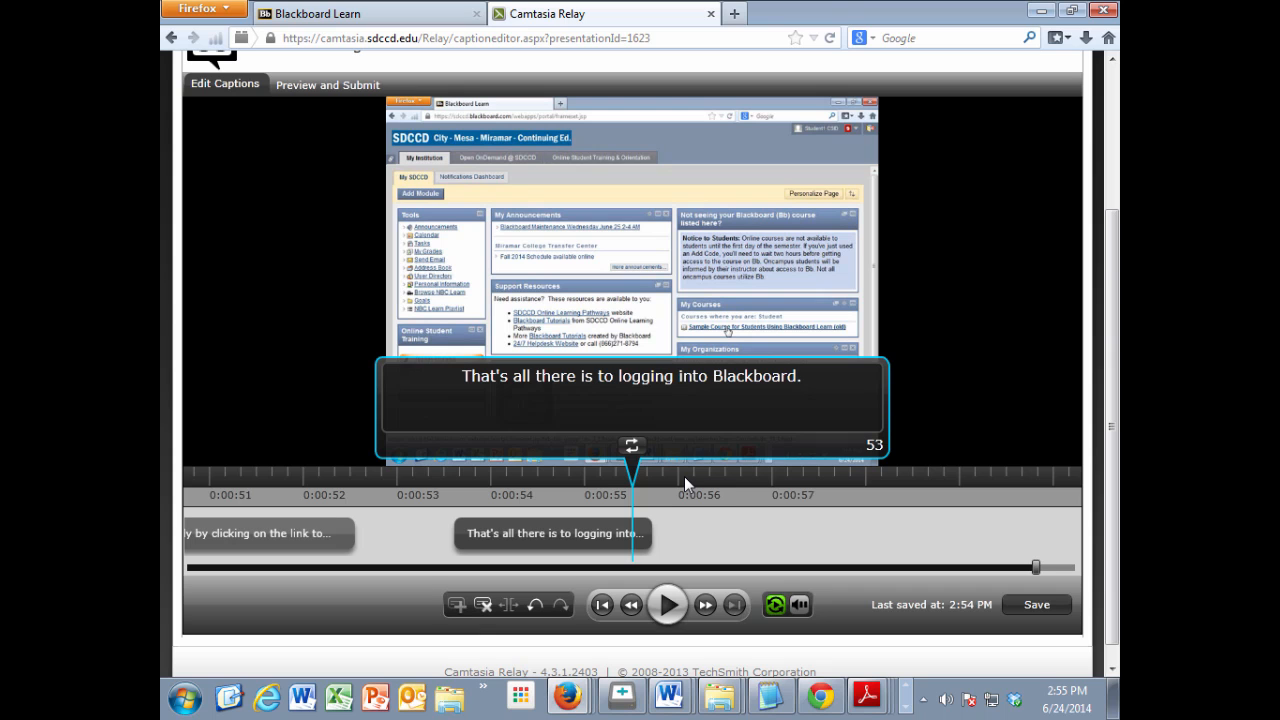
Step: Save the corrected captions and open the preview and submit view
{"action": "left_click", "coordinate": [1037, 604]}
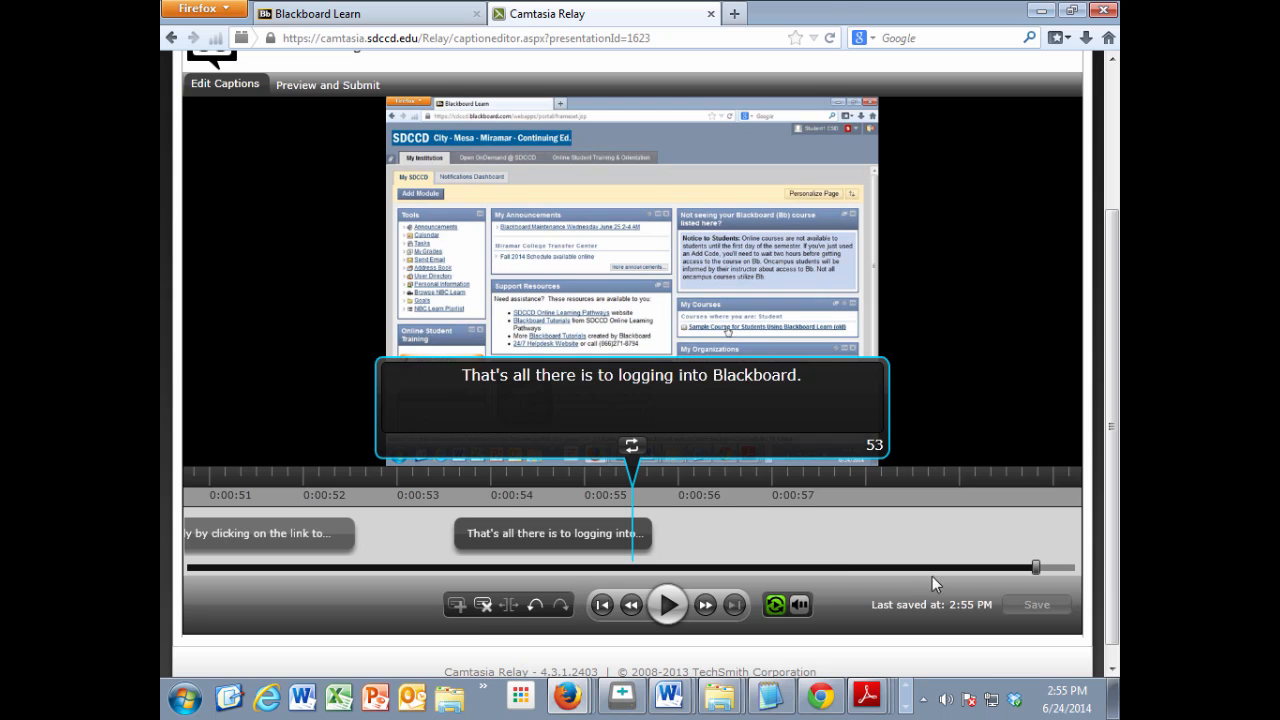
{"action": "mouse_move", "coordinate": [797, 604]}
{"action": "left_click", "coordinate": [312, 84]}
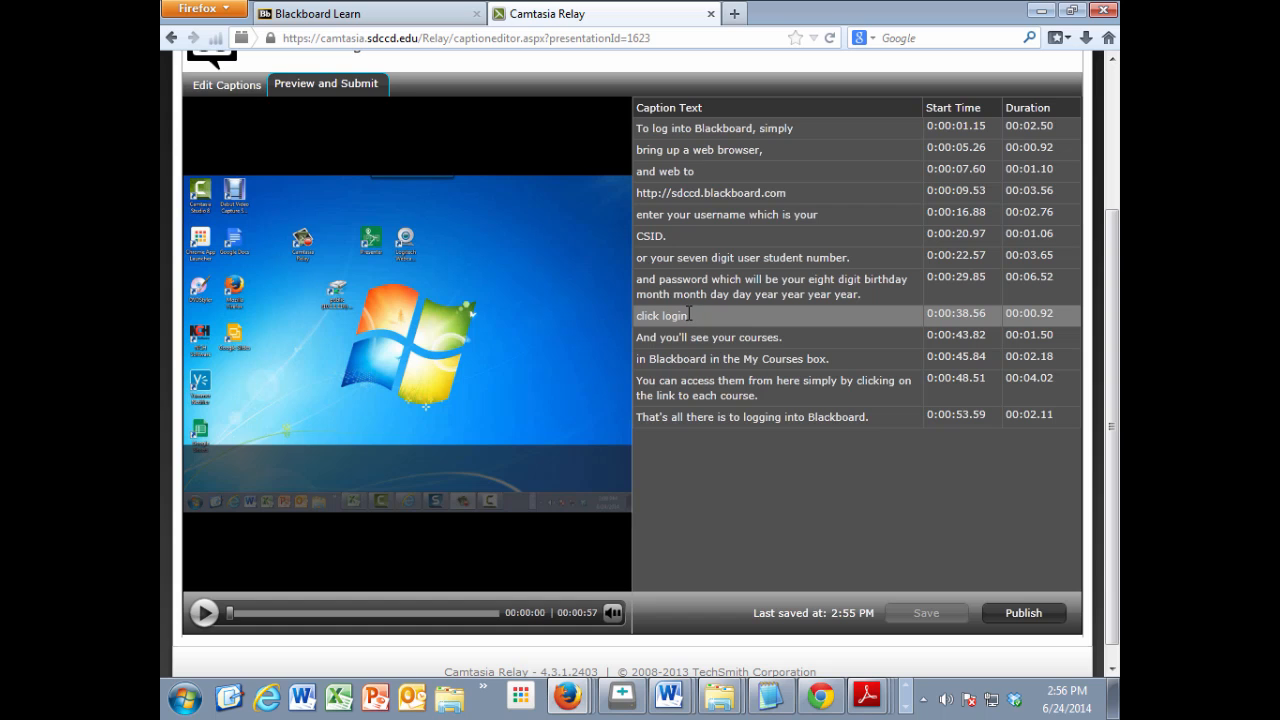
Step: Change the "click login" caption to "Click login" in the caption list and publish the presentation with the changes saved
{"action": "left_click", "coordinate": [638, 315]}
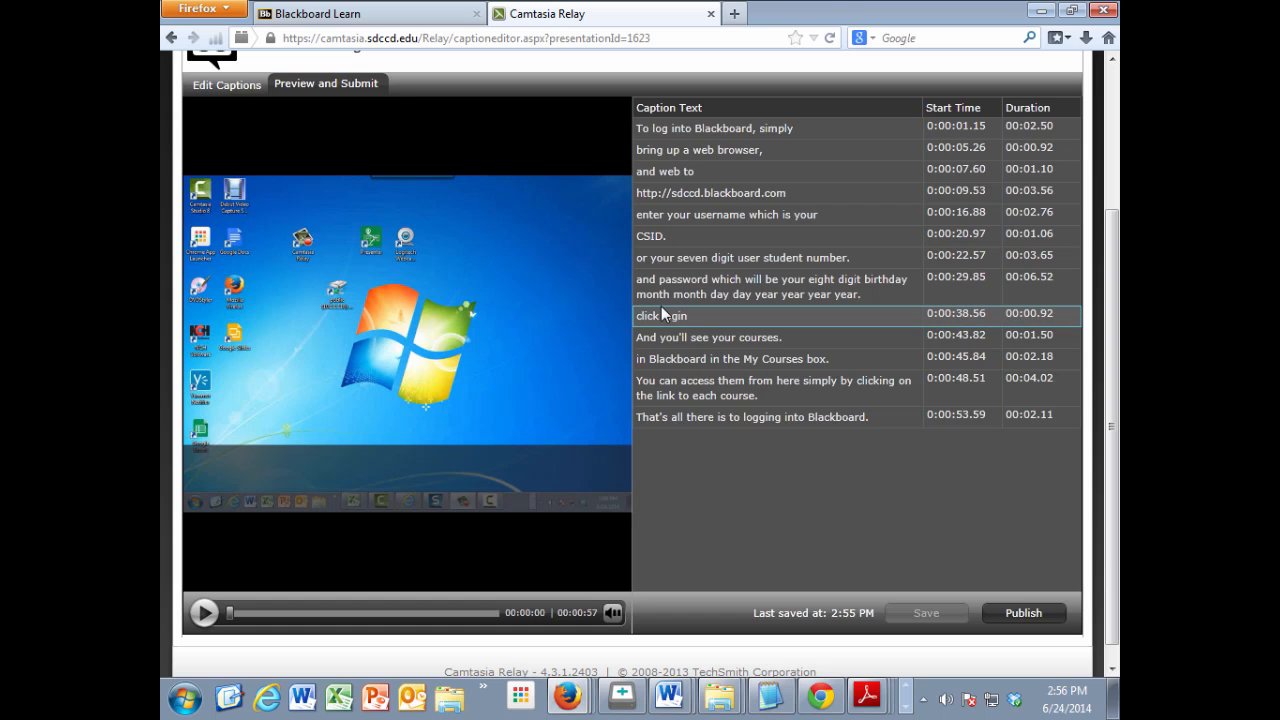
{"action": "key", "text": "Delete"}
{"action": "type", "text": "C"}
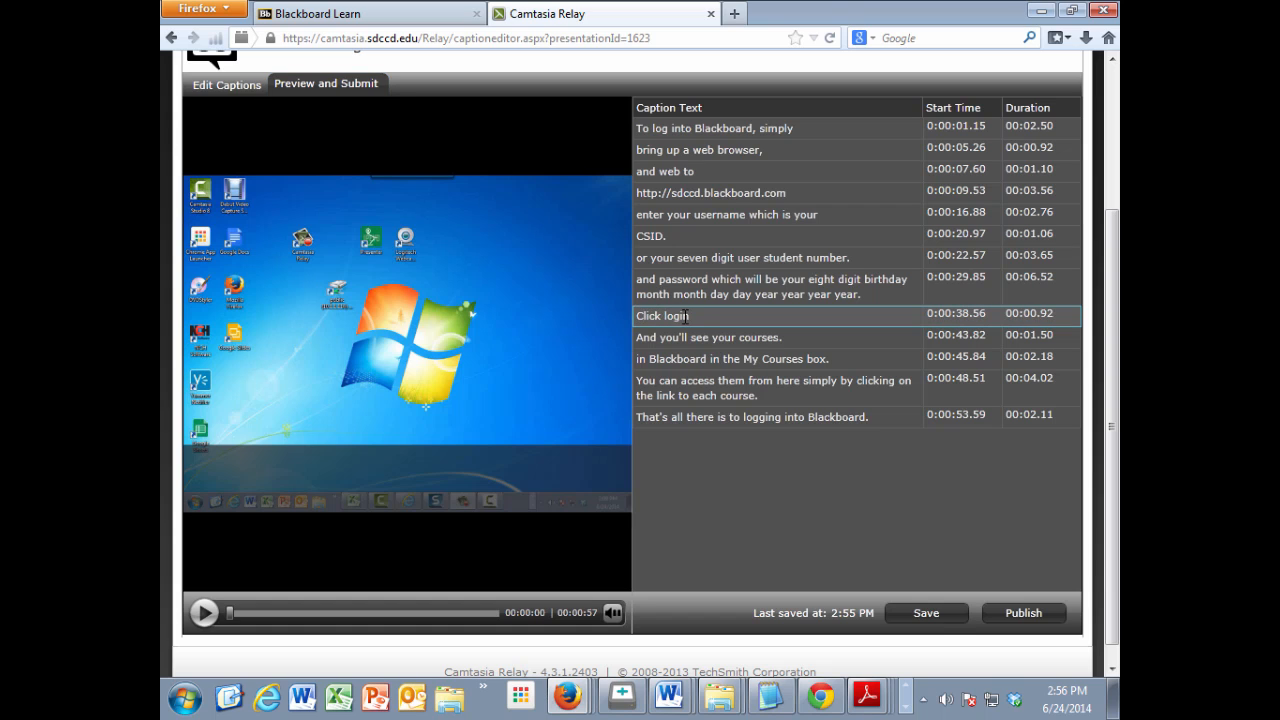
{"action": "left_click", "coordinate": [694, 317]}
{"action": "left_click", "coordinate": [1020, 614]}
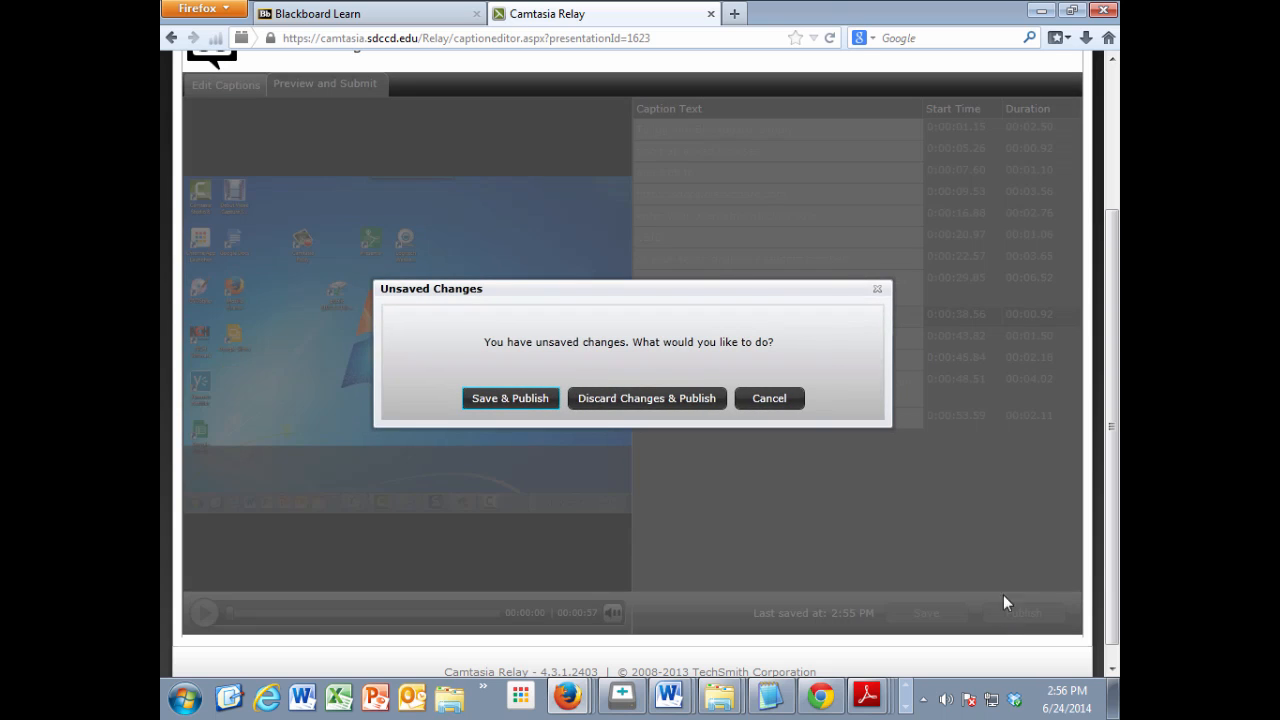
{"action": "left_click", "coordinate": [537, 402]}
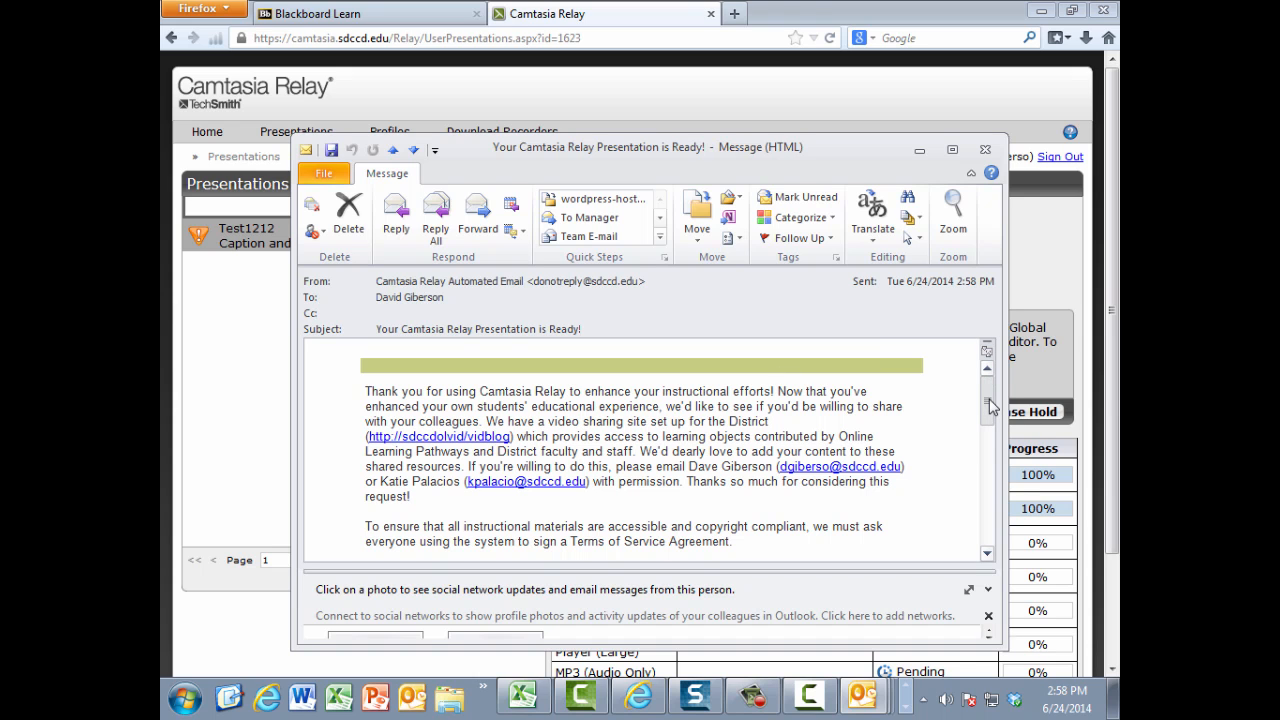
Step: In the Outlook message announcing that the presentation is ready, open the MP4 with Smart Player (Large) version
{"action": "left_click_drag", "start_coordinate": [988, 402], "coordinate": [1005, 521]}
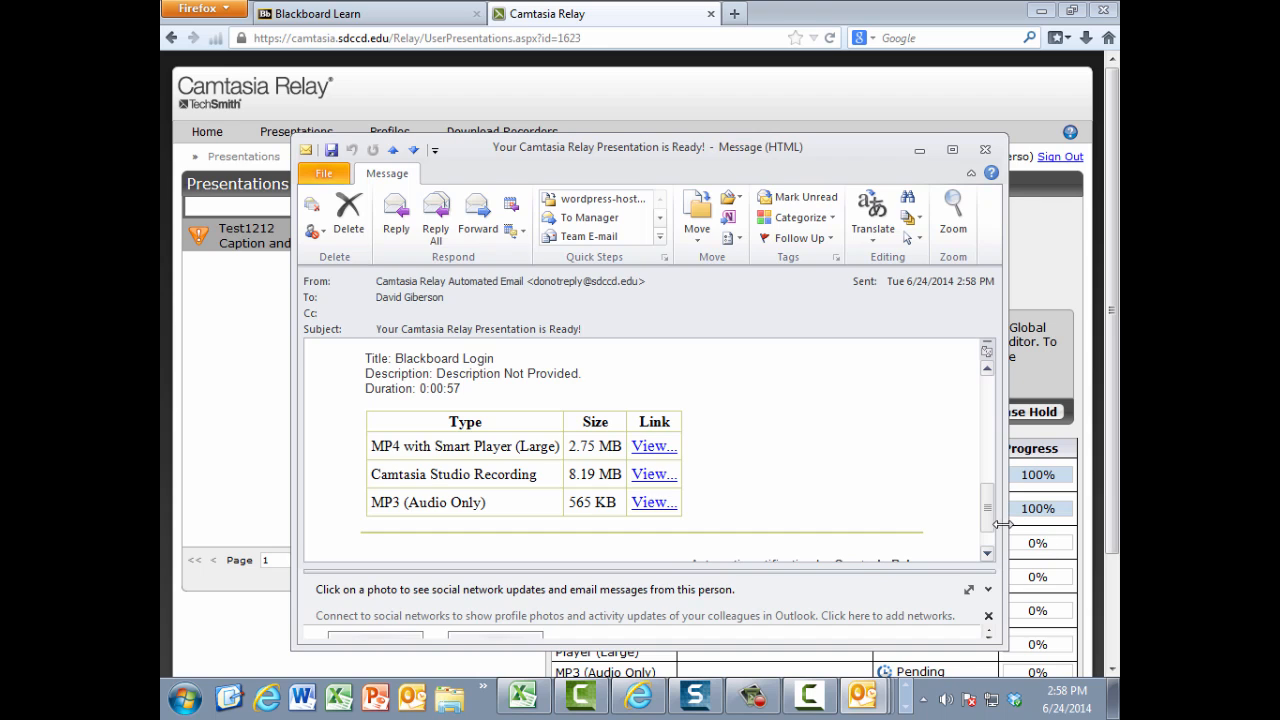
{"action": "left_click_drag", "start_coordinate": [985, 520], "coordinate": [990, 545]}
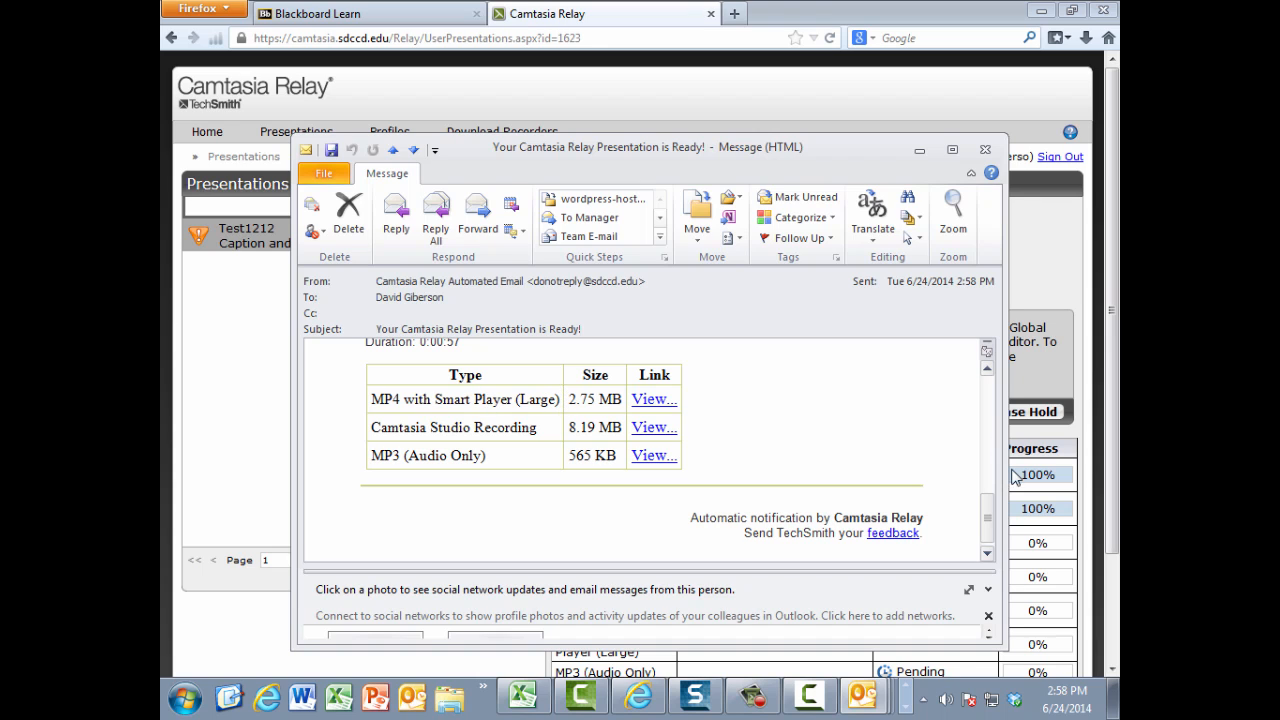
{"action": "mouse_move", "coordinate": [990, 514]}
{"action": "left_mouse_down"}
{"action": "mouse_move", "coordinate": [1003, 415]}
{"action": "mouse_move", "coordinate": [1004, 519]}
{"action": "left_mouse_up"}
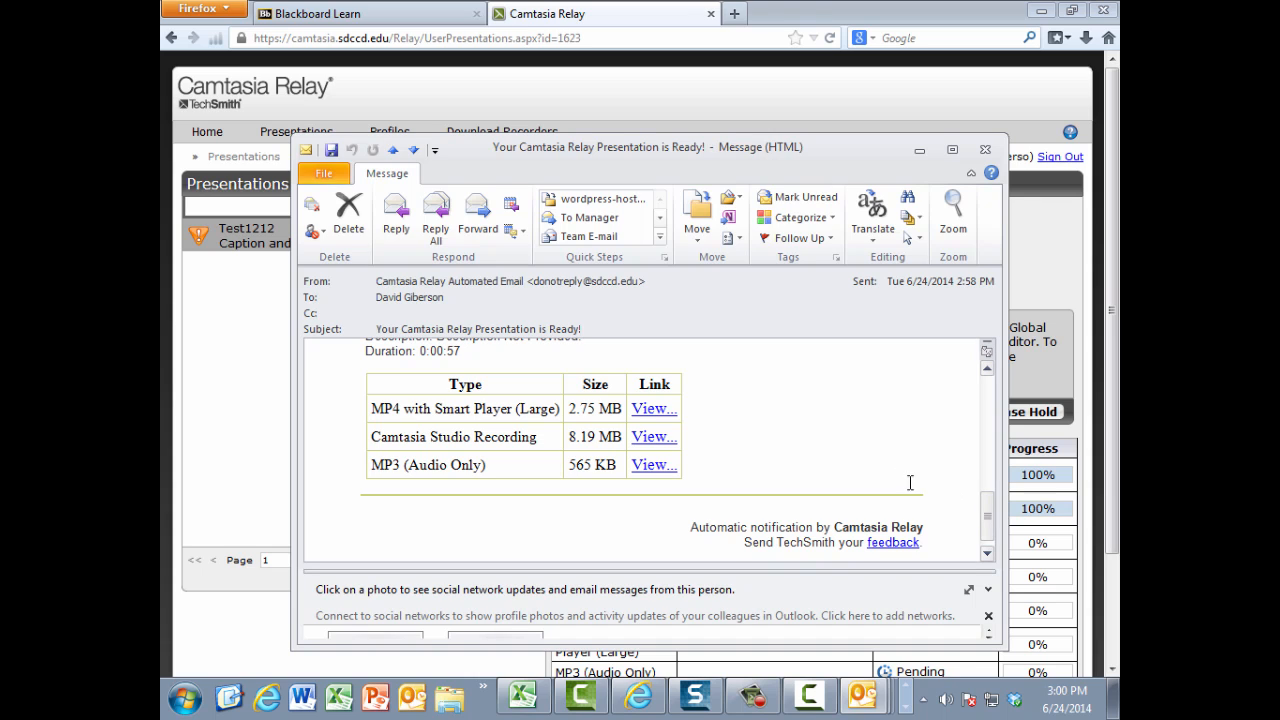
{"action": "left_click", "coordinate": [645, 412]}
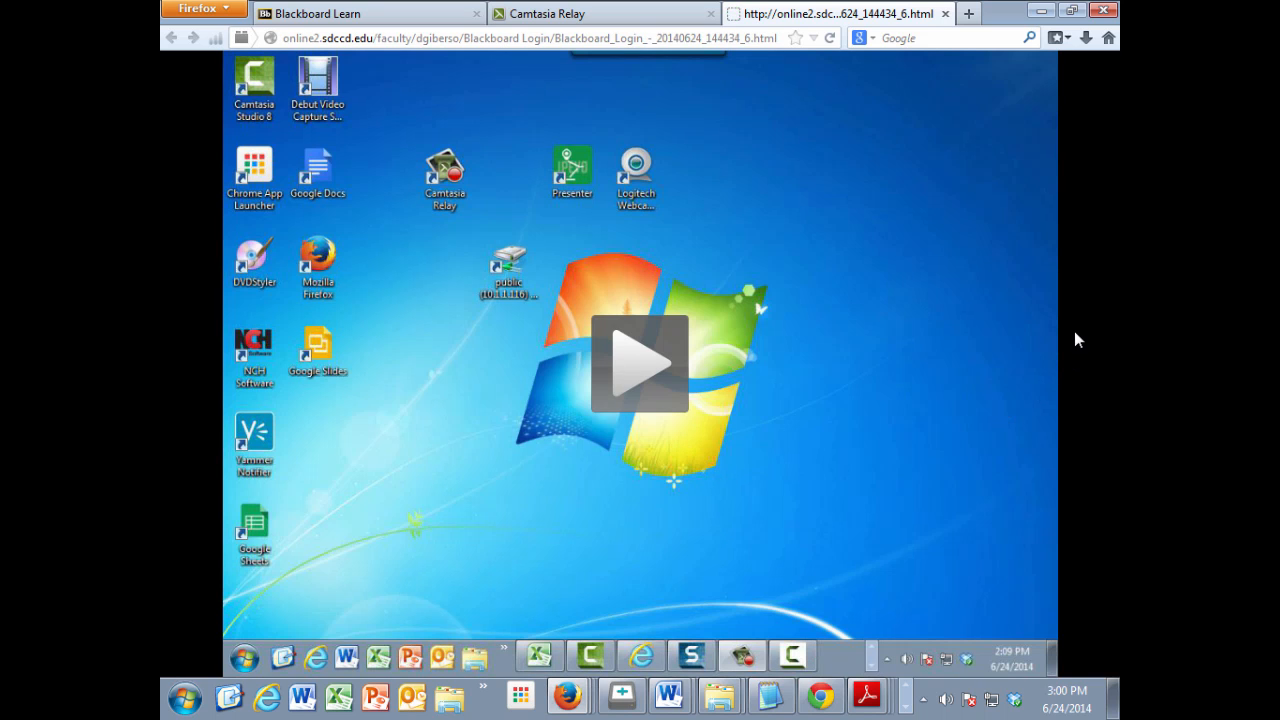
Step: Play the first seconds of the published video, pause it, and turn on closed captions
{"action": "left_click", "coordinate": [622, 368]}
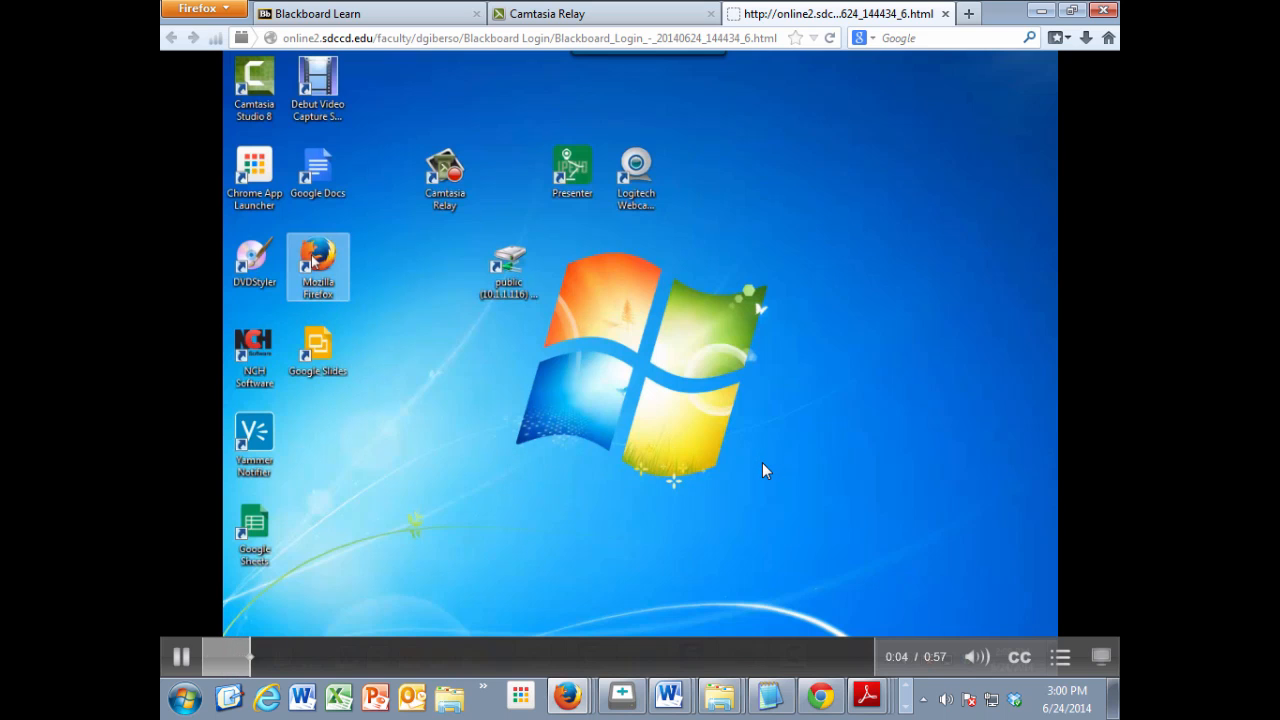
{"action": "left_click", "coordinate": [180, 656]}
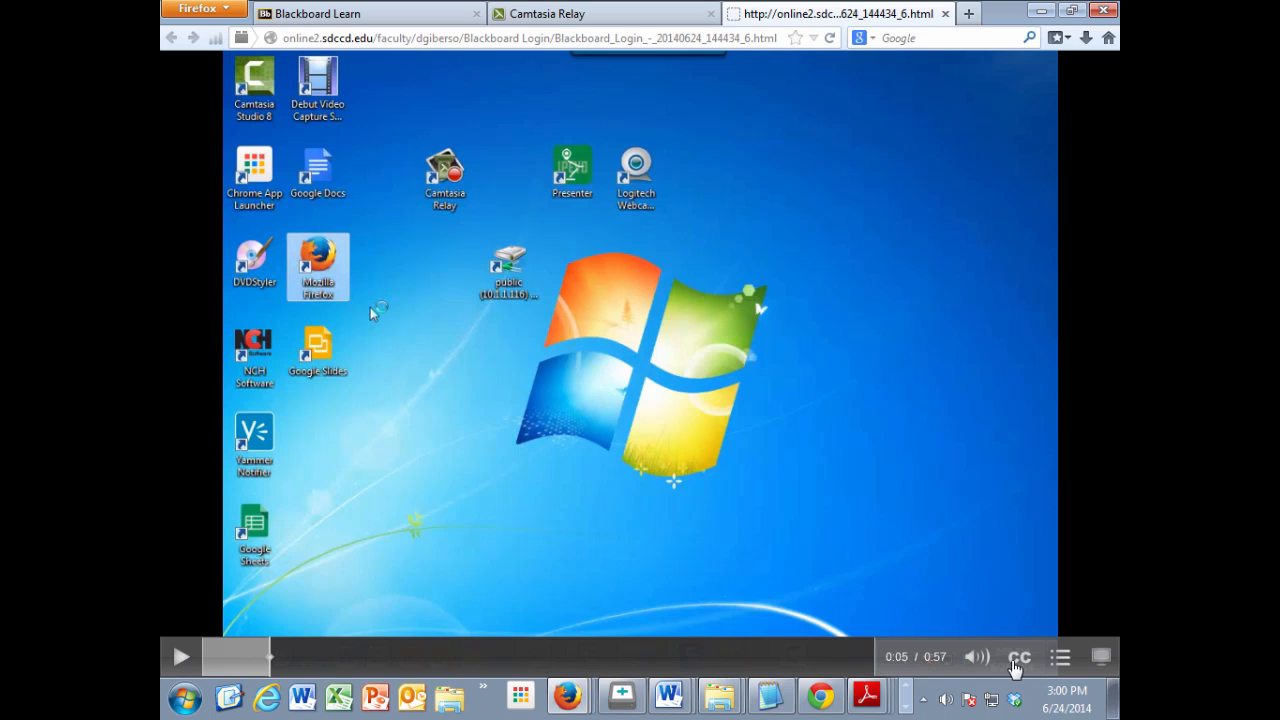
{"action": "left_click", "coordinate": [1012, 660]}
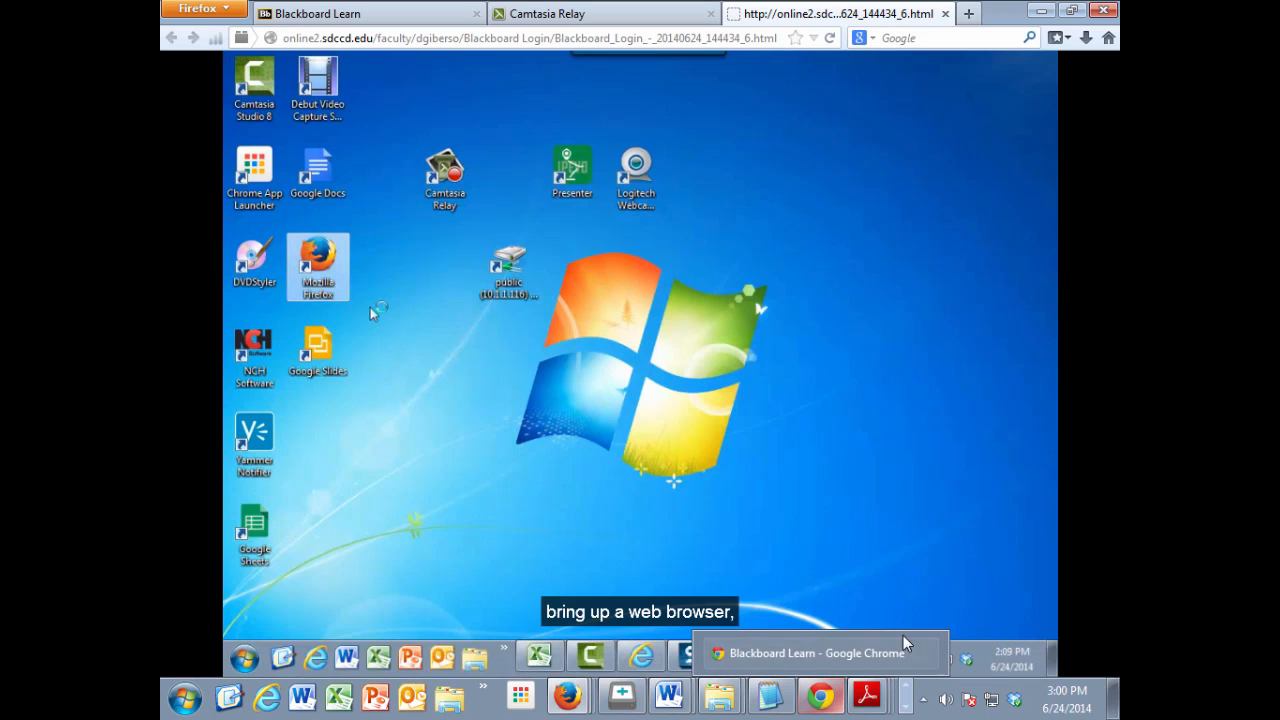
{"action": "mouse_move", "coordinate": [1011, 615]}
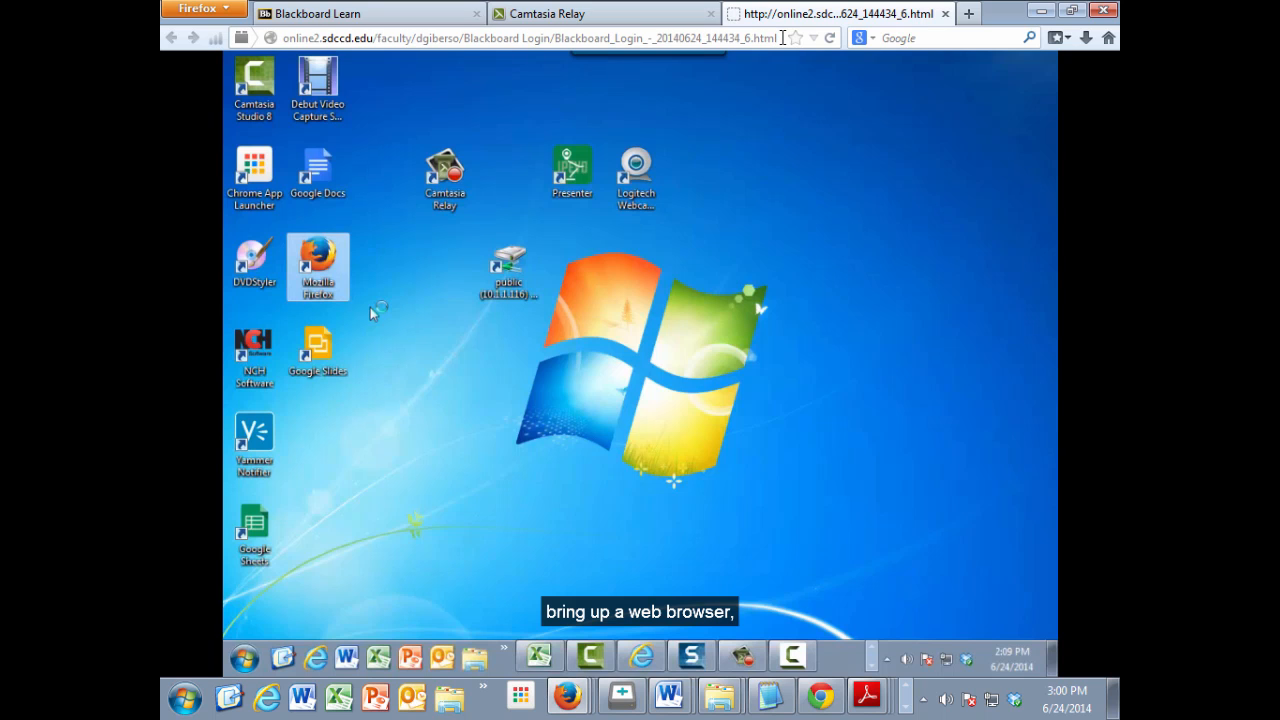
Step: Copy the full web address of the published Blackboard Login video page
{"action": "left_click", "coordinate": [782, 37]}
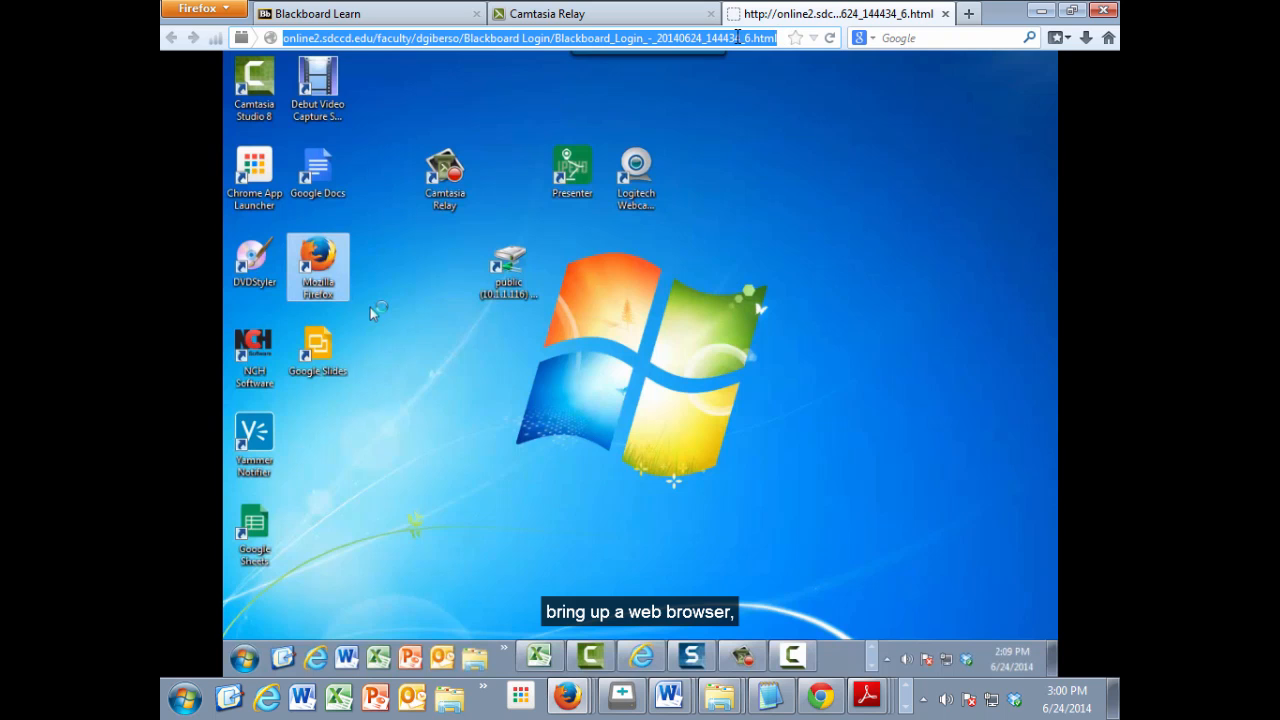
{"action": "right_click", "coordinate": [675, 37]}
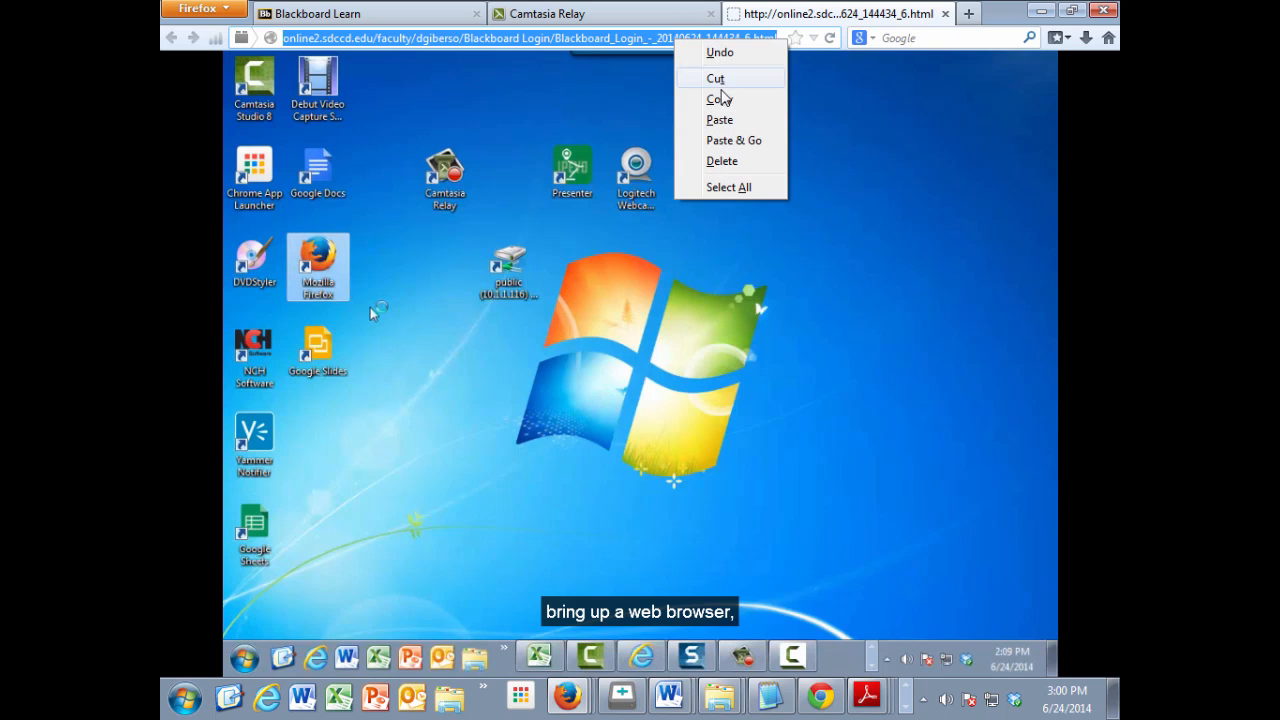
{"action": "left_click", "coordinate": [728, 102]}
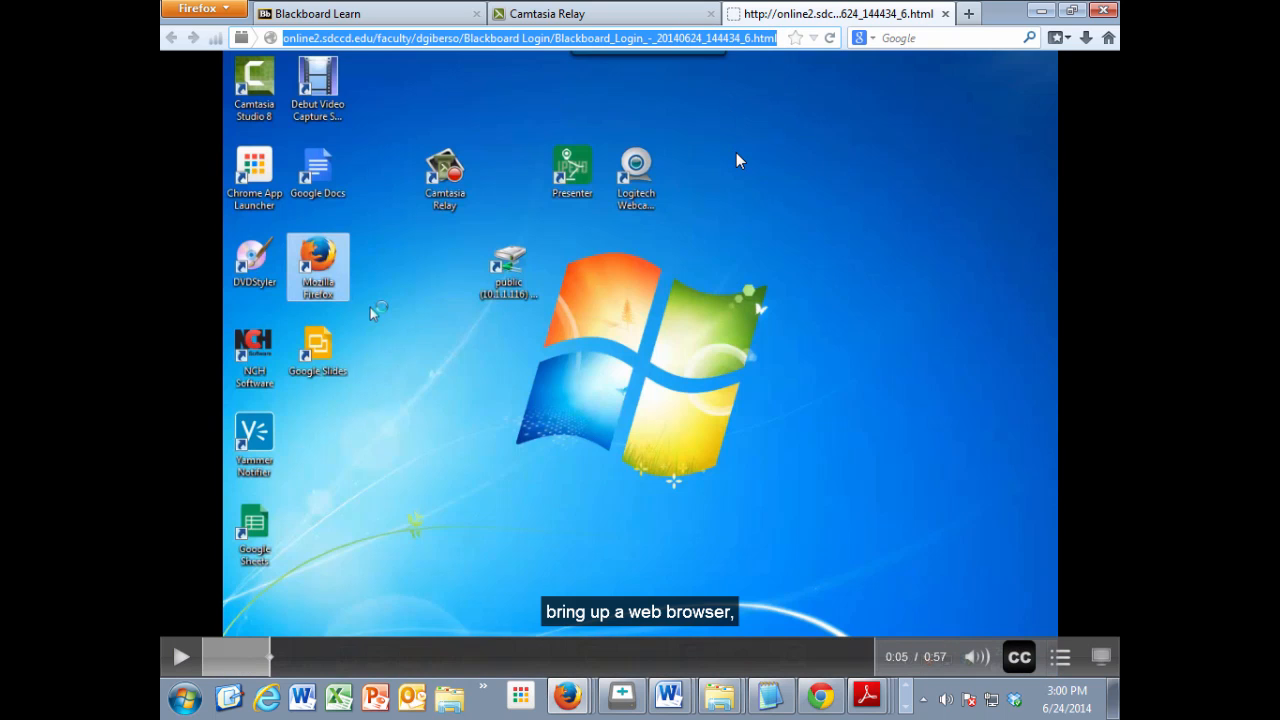